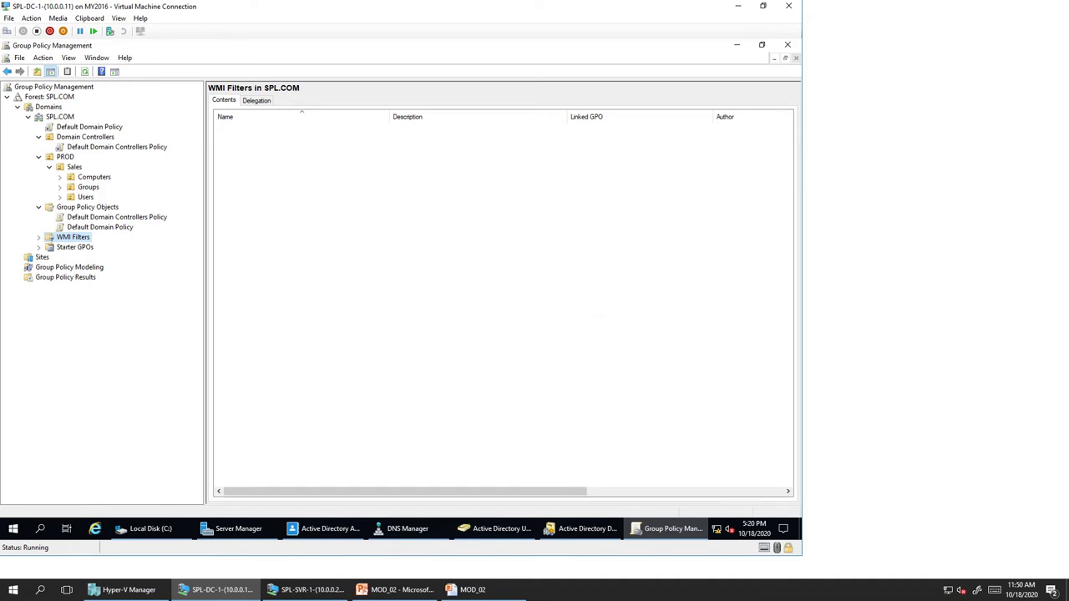
- Move CLIENT1 from the default Computers container into the Sales Computers OU
{"action": "left_click", "coordinate": [94, 177]}
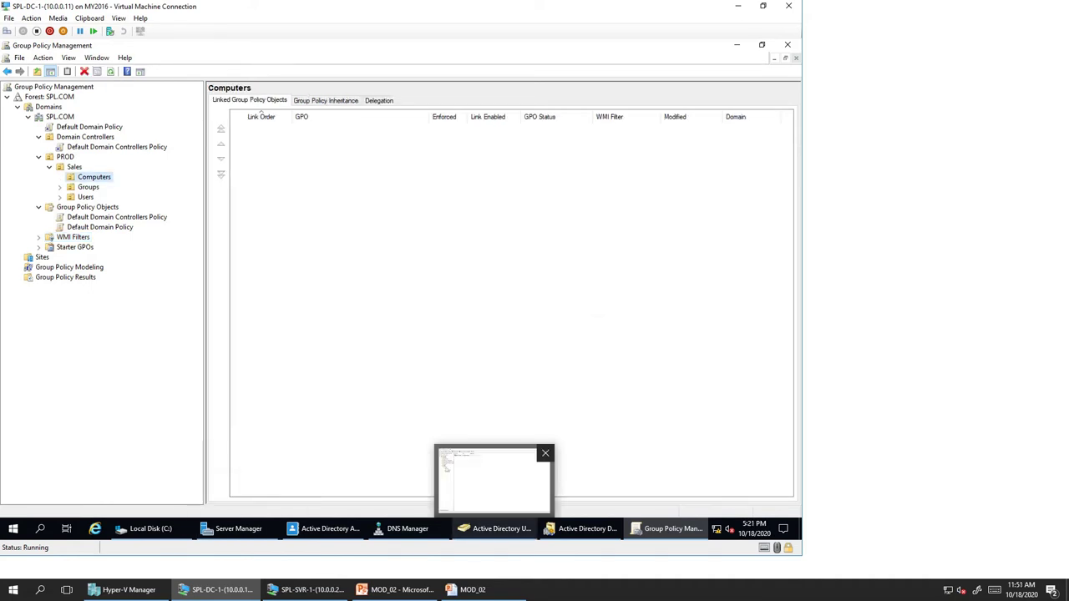
{"action": "left_click", "coordinate": [500, 528]}
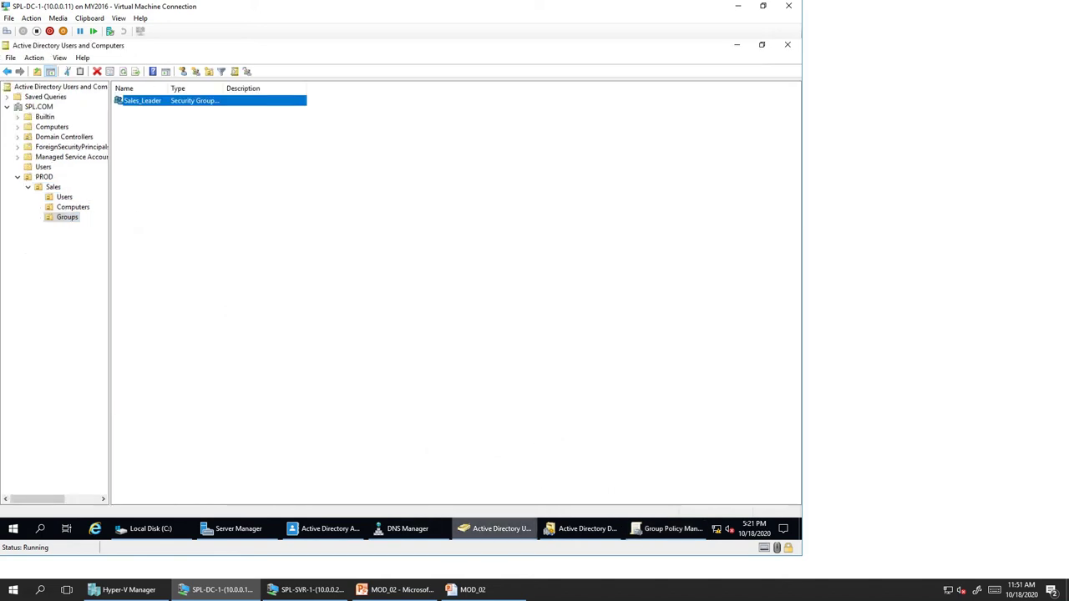
{"action": "left_click", "coordinate": [72, 206]}
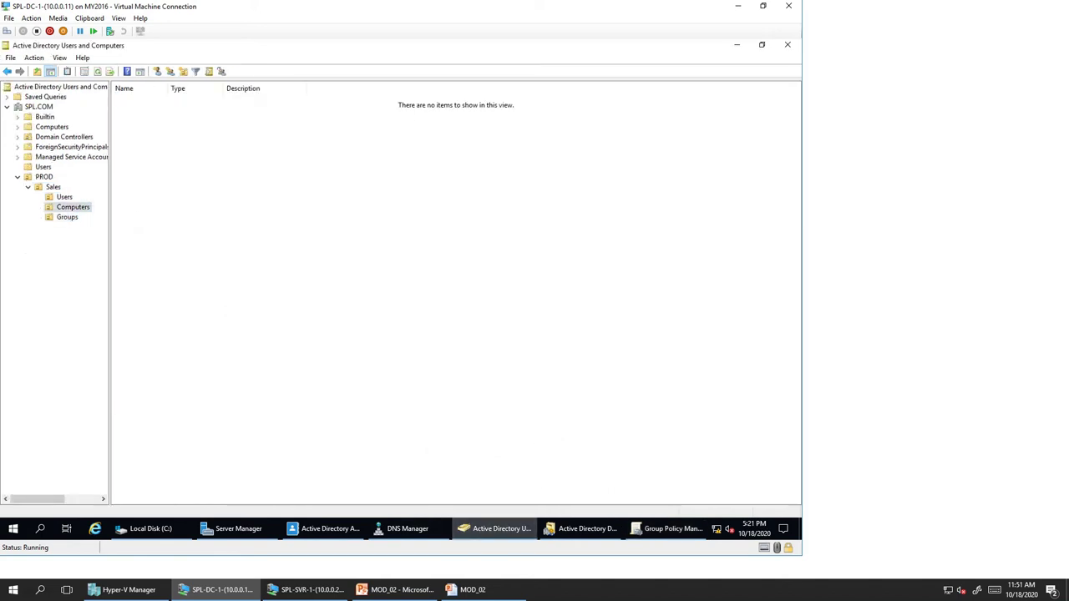
{"action": "left_click", "coordinate": [52, 126]}
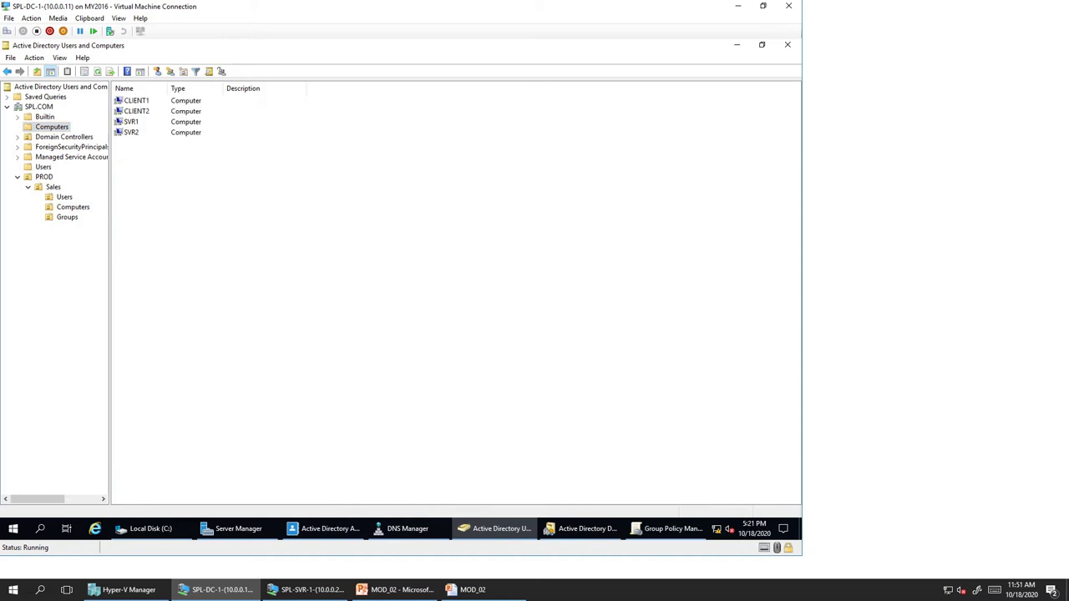
{"action": "left_click", "coordinate": [136, 100]}
{"action": "left_click_drag", "start_coordinate": [136, 101], "coordinate": [73, 206]}
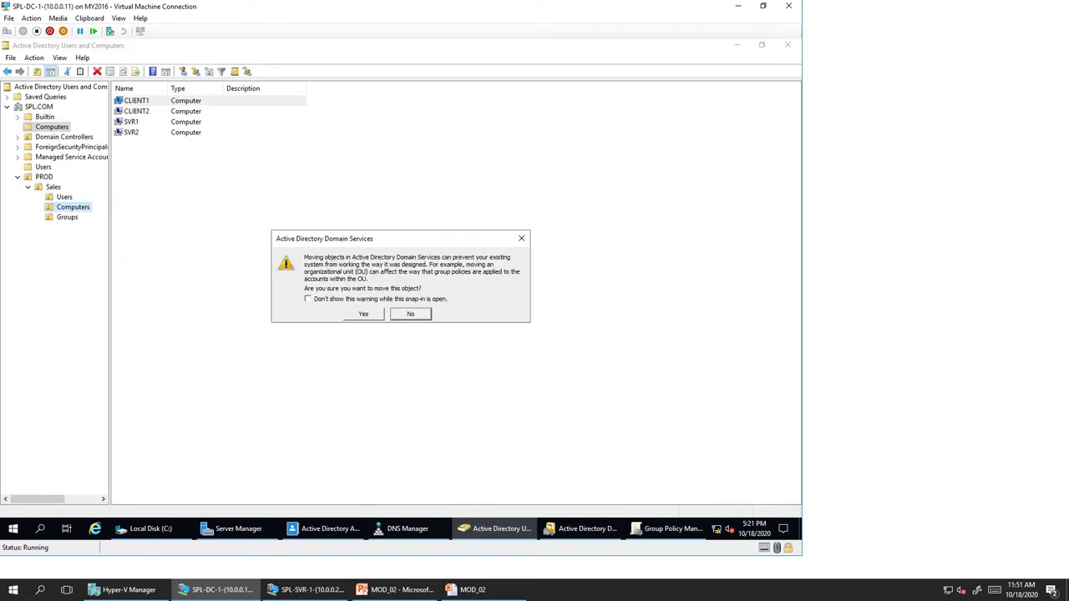
{"action": "left_click", "coordinate": [363, 313]}
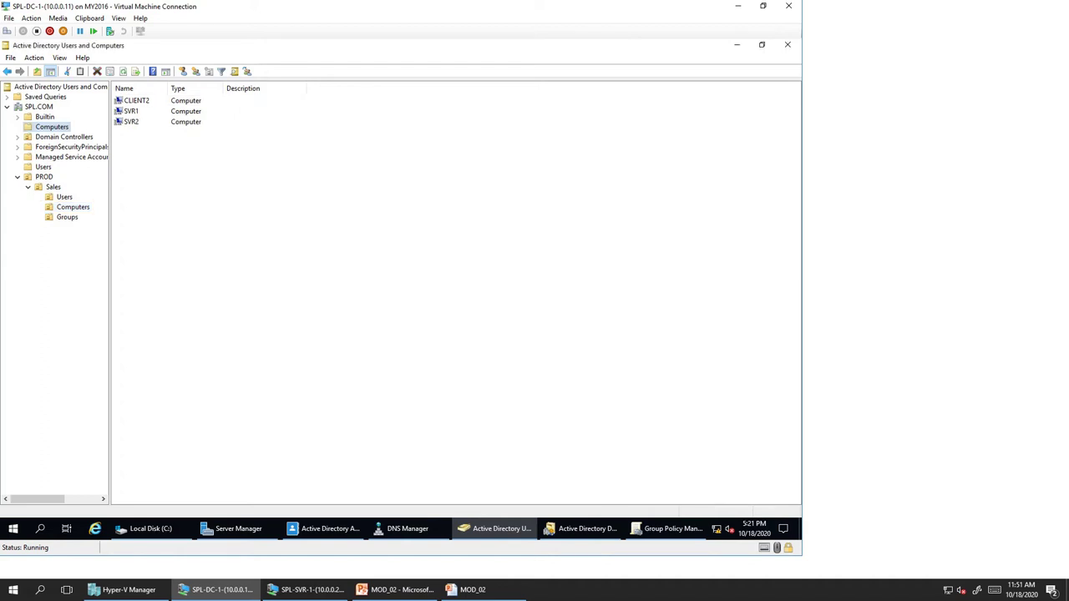
{"action": "left_click", "coordinate": [72, 206]}
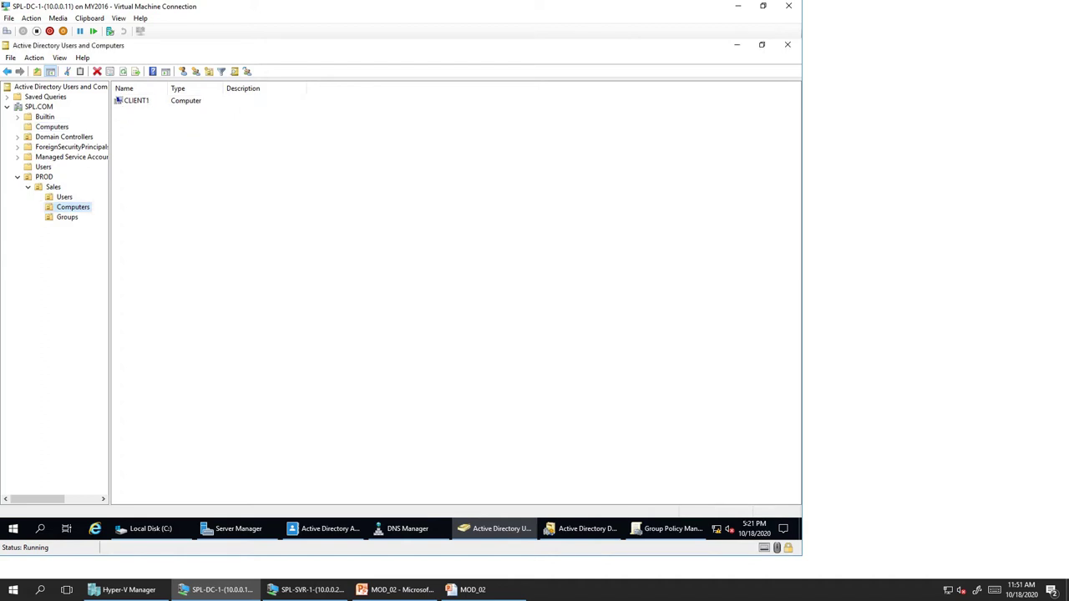
- Move CLIENT2 into the PROD > Sales OU, then go back to Group Policy Management
{"action": "left_click", "coordinate": [51, 126]}
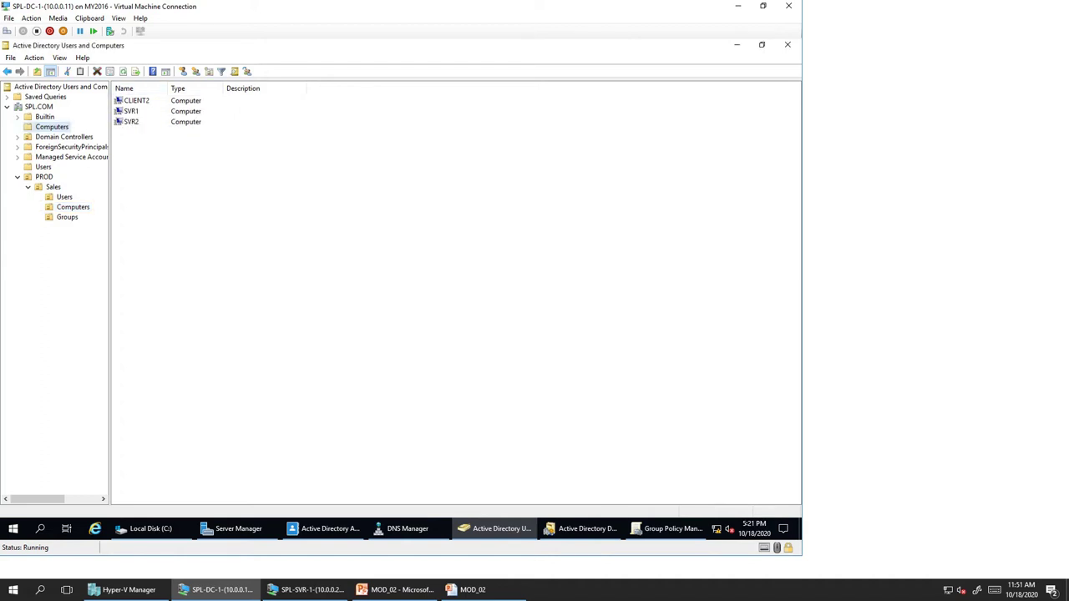
{"action": "left_click", "coordinate": [146, 100]}
{"action": "right_click", "coordinate": [146, 101]}
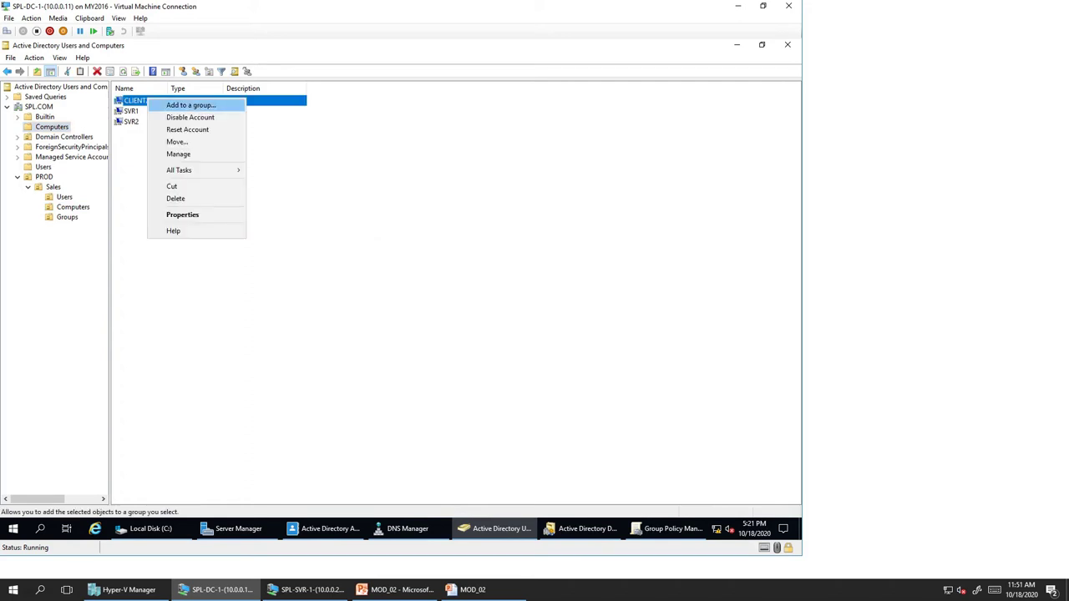
{"action": "left_click", "coordinate": [177, 142]}
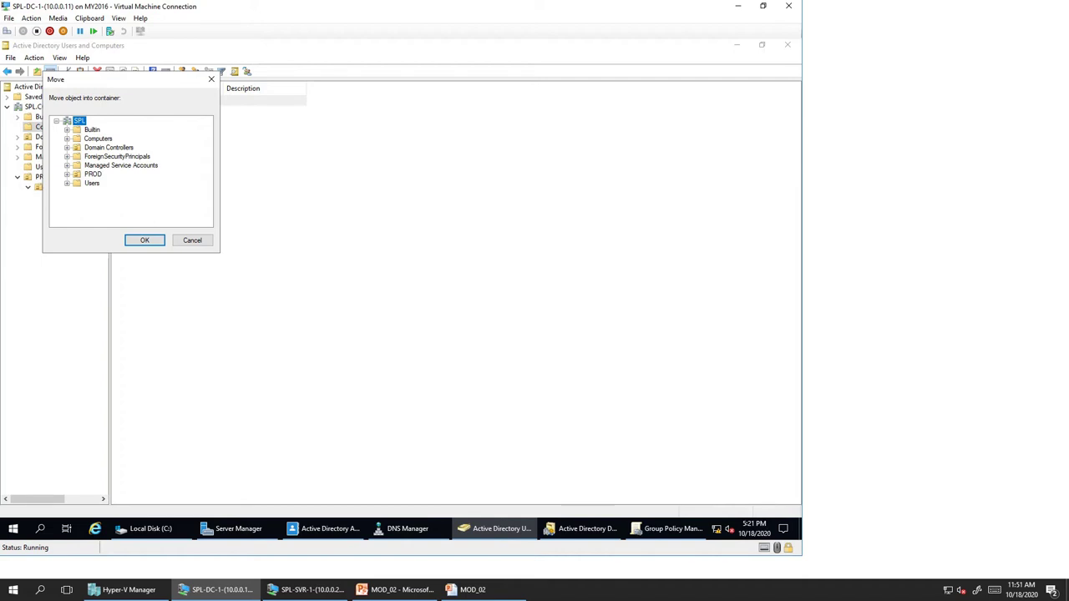
{"action": "left_click", "coordinate": [67, 174]}
{"action": "left_click", "coordinate": [102, 183]}
{"action": "left_click", "coordinate": [76, 183]}
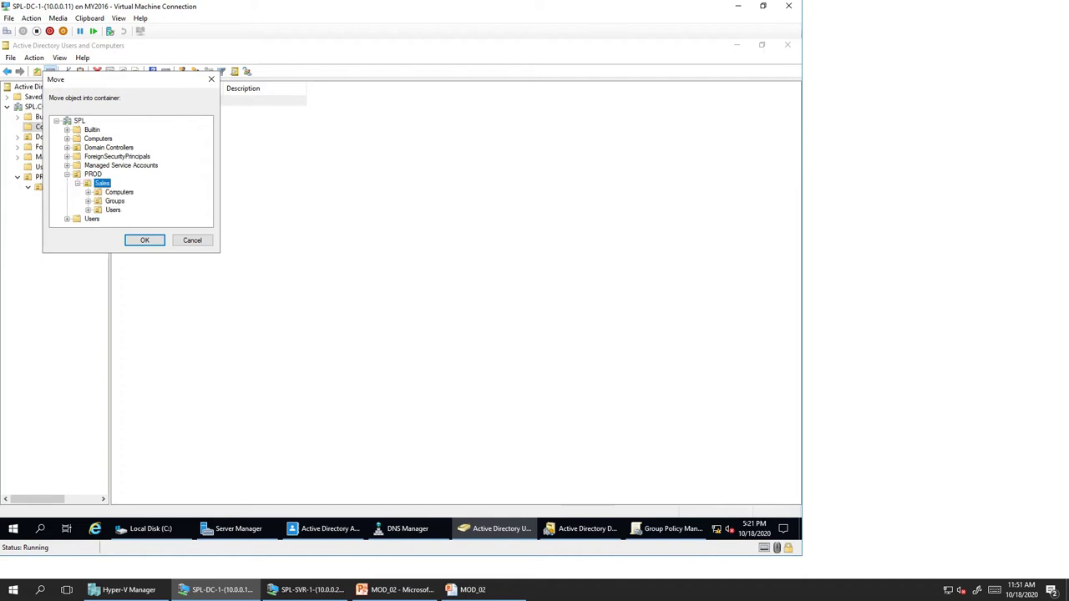
{"action": "left_click", "coordinate": [145, 240]}
{"action": "left_click", "coordinate": [72, 206]}
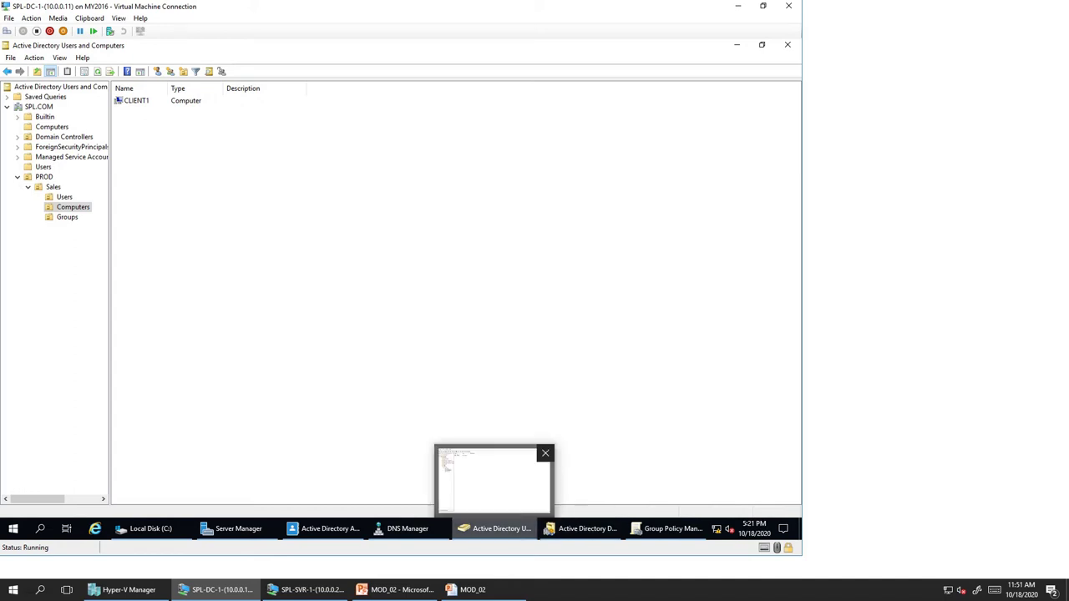
{"action": "left_click", "coordinate": [672, 529]}
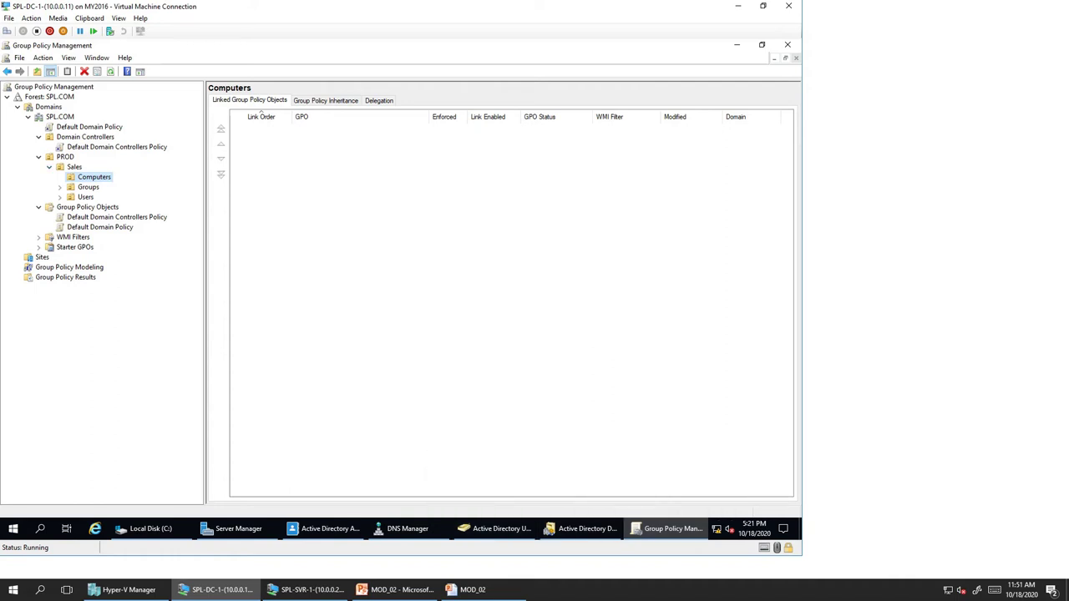
- Create GPO 'Sales_Comuters_default' with no starter GPO, linked to the Sales Computers OU
{"action": "right_click", "coordinate": [83, 177]}
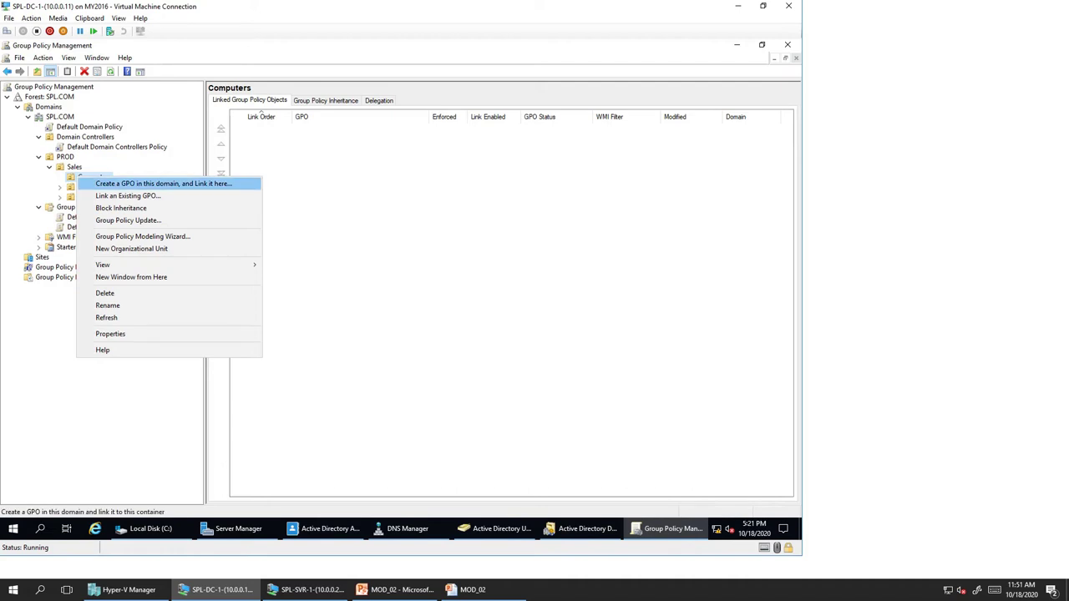
{"action": "left_click", "coordinate": [163, 183]}
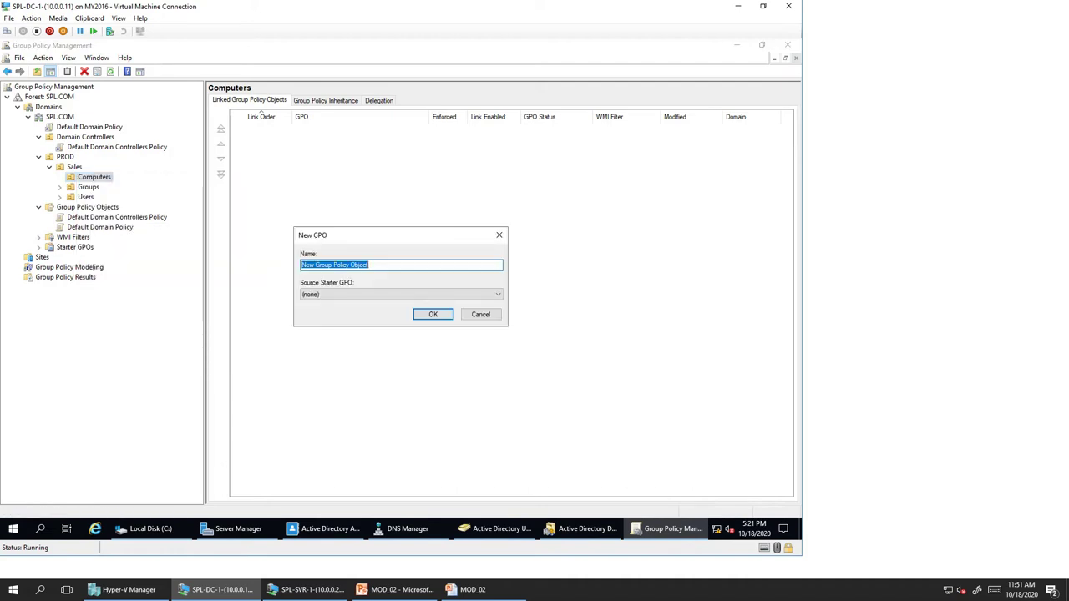
{"action": "left_click", "coordinate": [480, 314]}
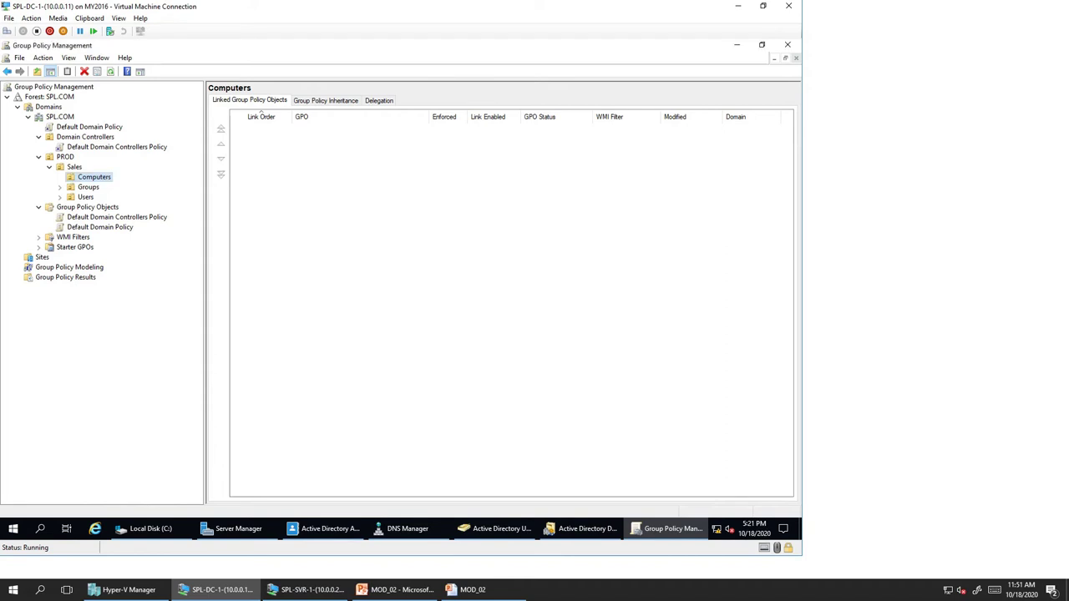
{"action": "right_click", "coordinate": [104, 178]}
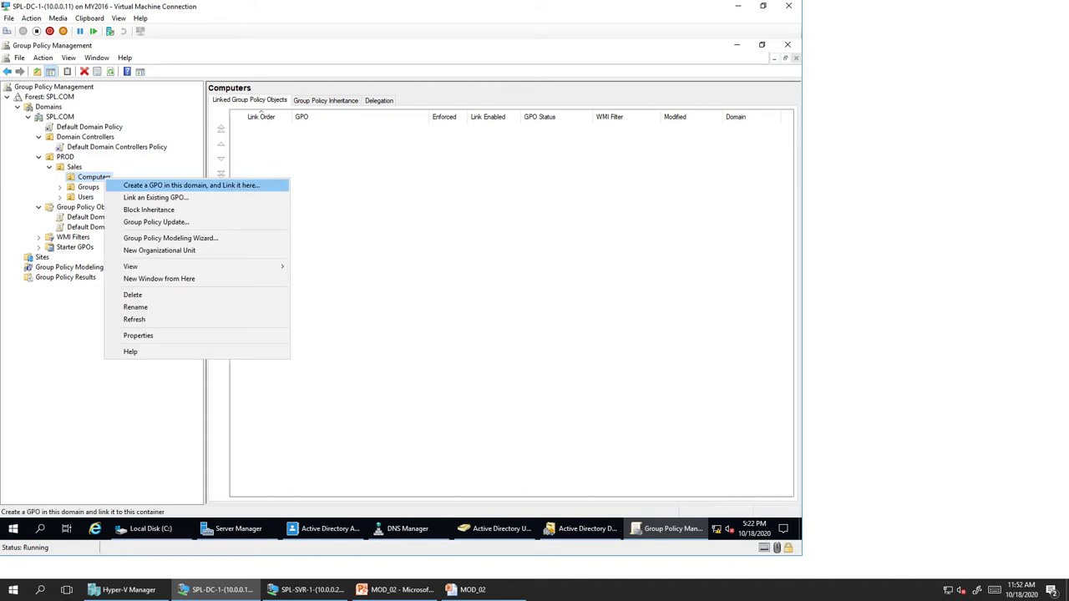
{"action": "left_click", "coordinate": [190, 184]}
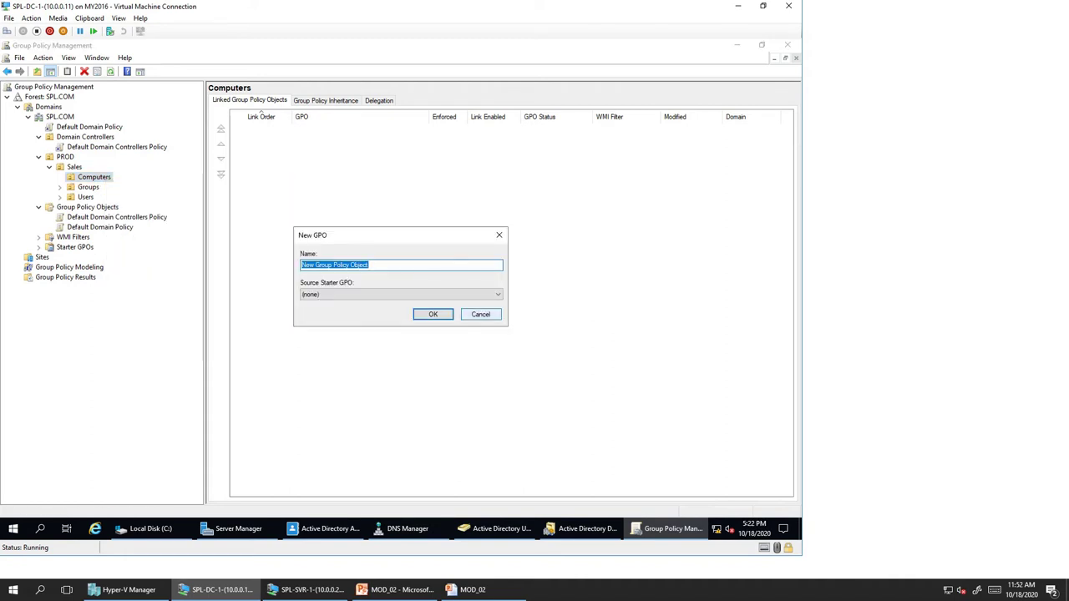
{"action": "type", "text": "S"}
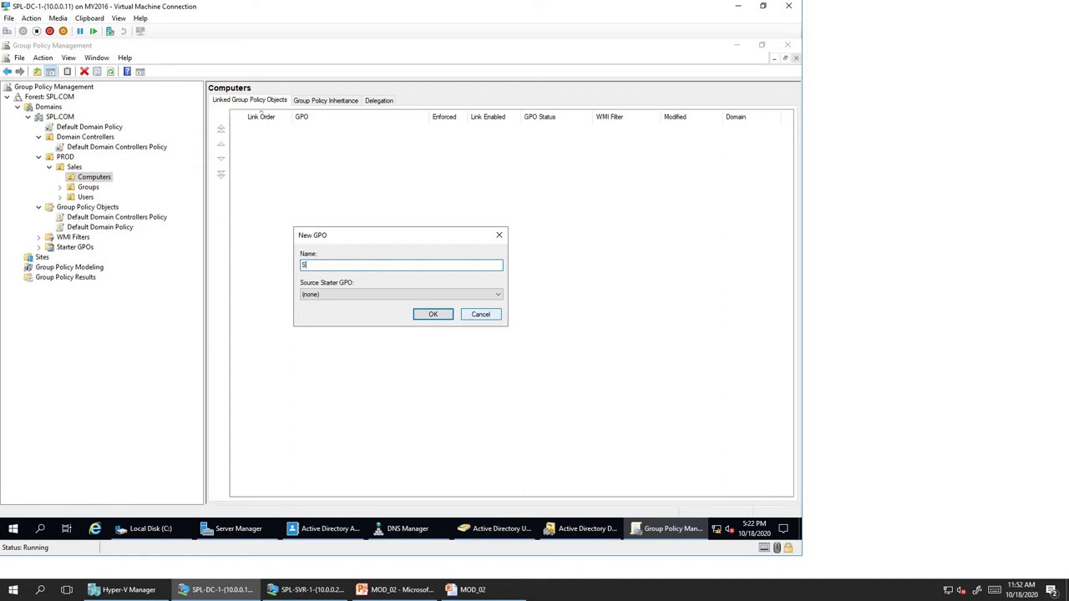
{"action": "type", "text": "ales_Comuters_default"}
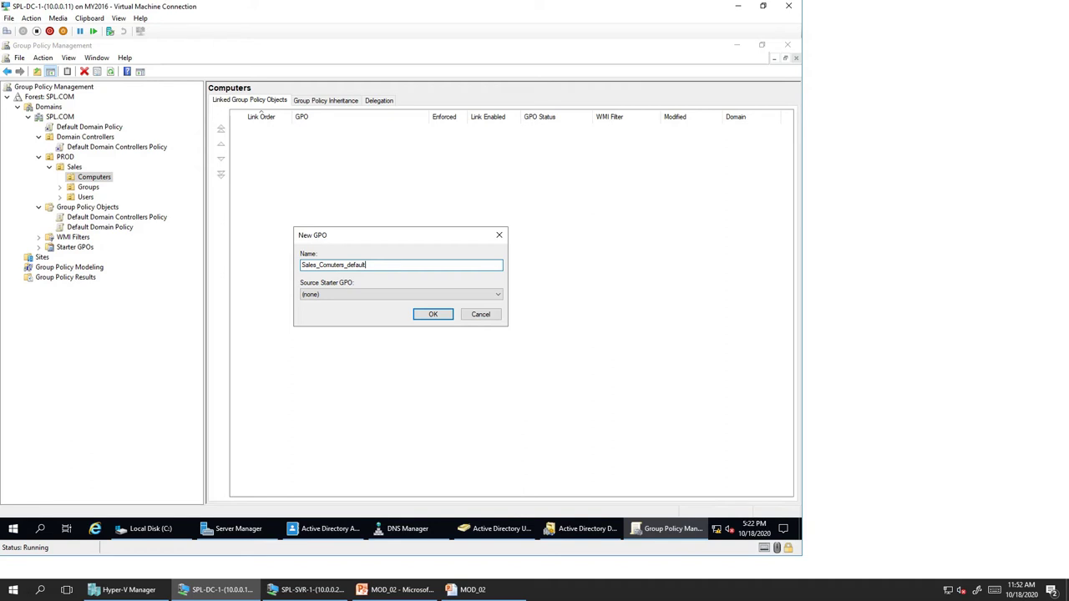
{"action": "left_click", "coordinate": [400, 293]}
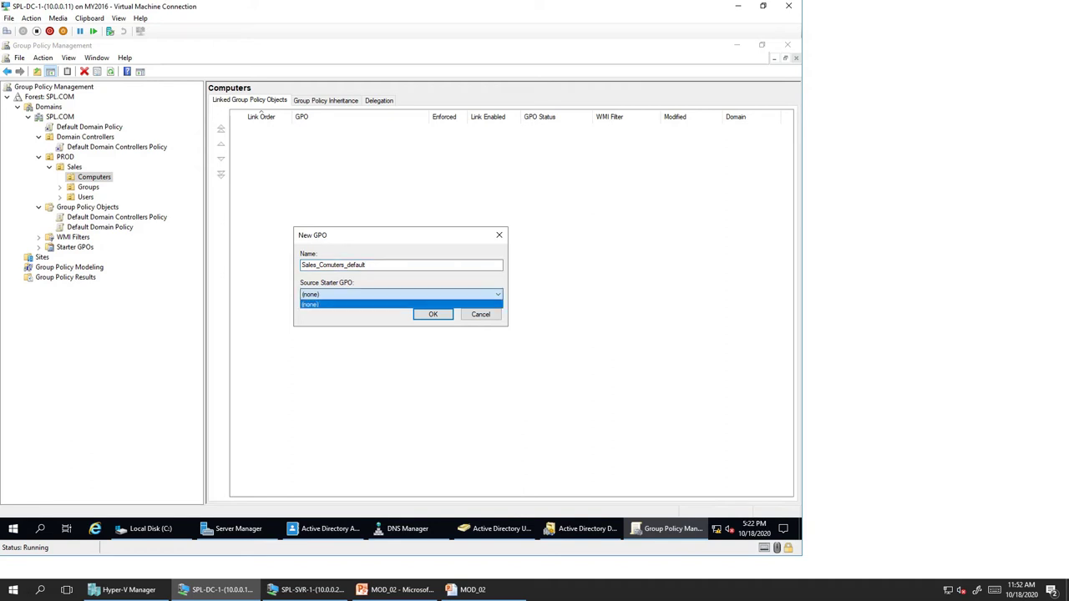
{"action": "key", "text": "Return"}
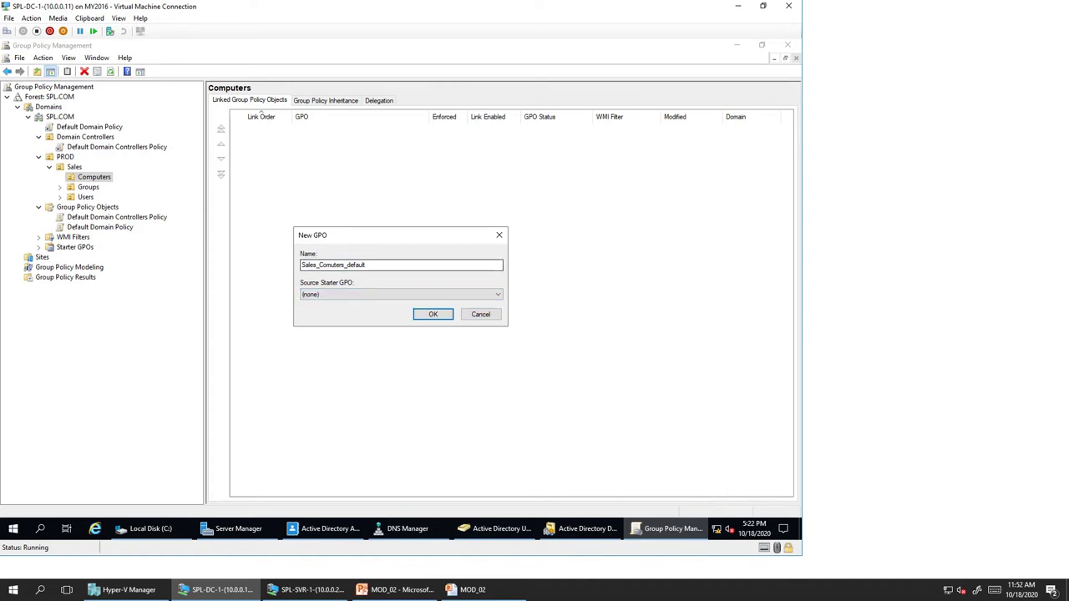
{"action": "key", "text": "Return"}
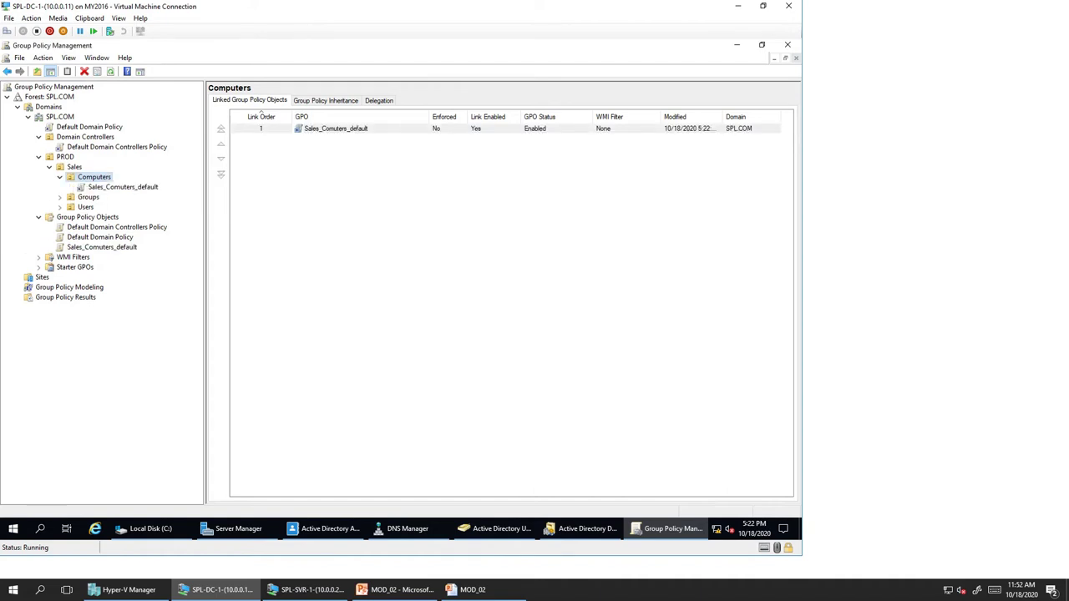
- Check the Sales_Comuters_default link's scope: Authenticated Users filtering, no WMI filter
{"action": "left_click", "coordinate": [123, 186]}
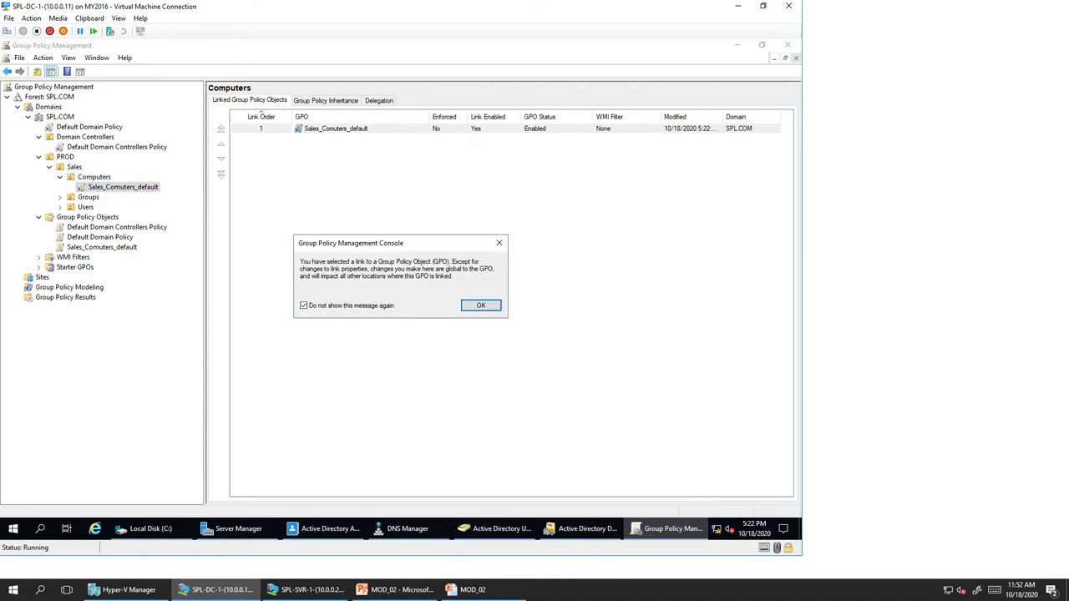
{"action": "key", "text": "Return"}
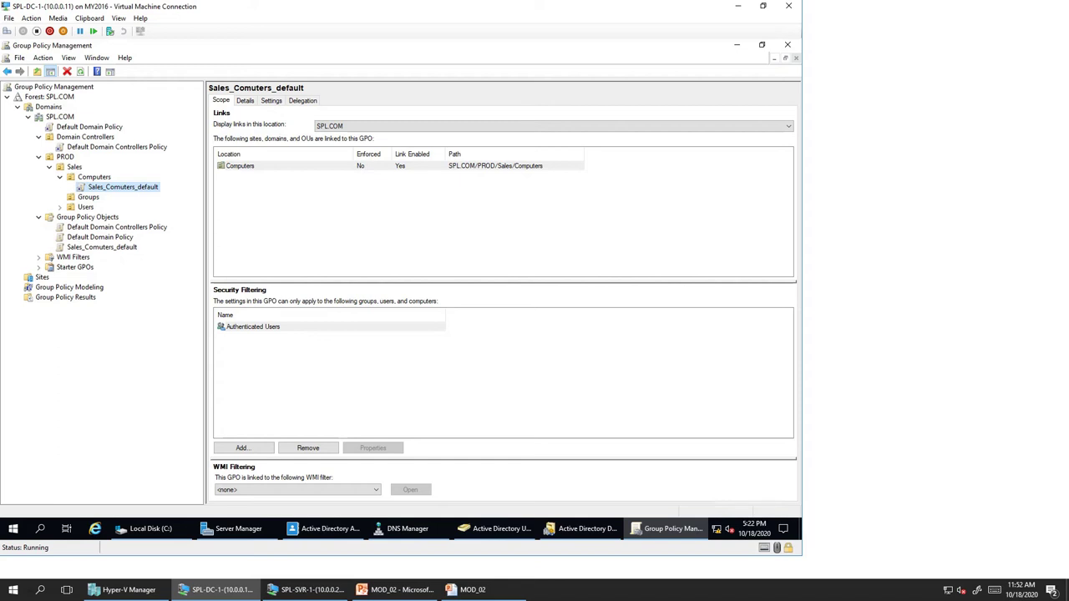
{"action": "left_click", "coordinate": [497, 528]}
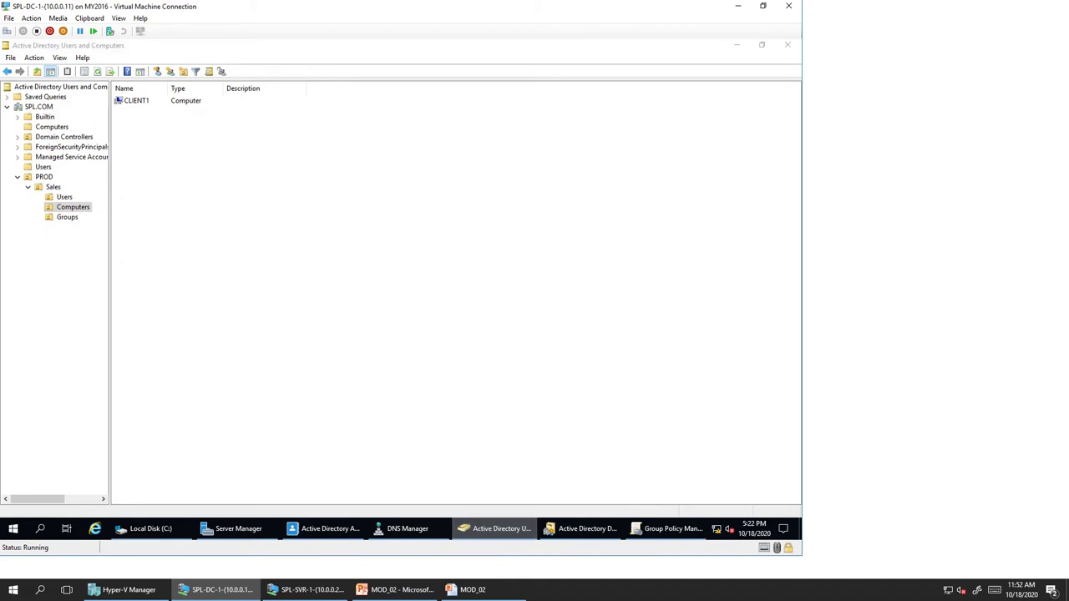
{"action": "key", "text": "alt+Tab"}
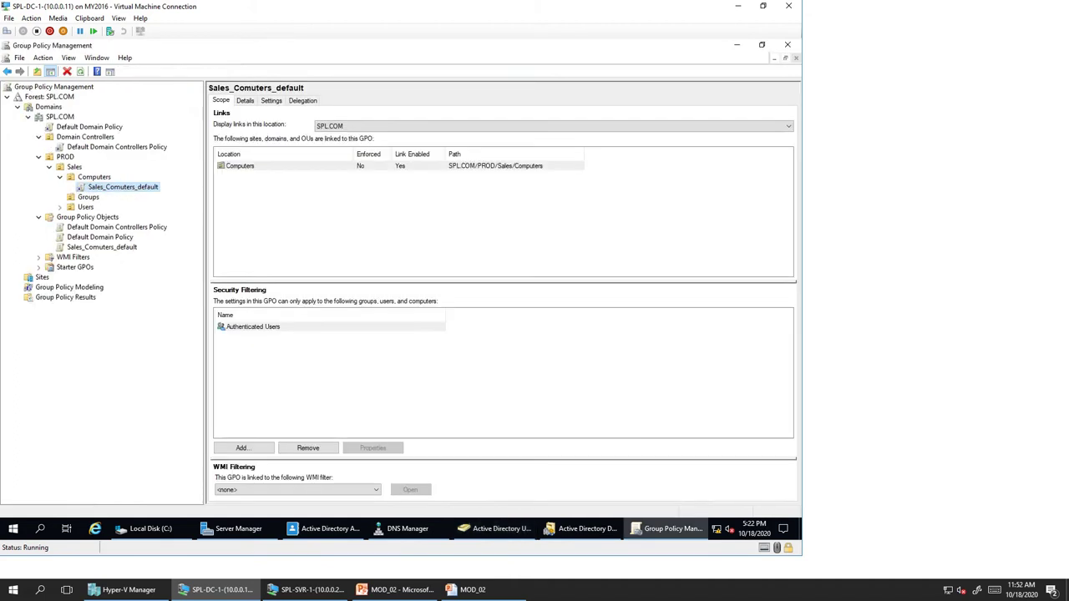
{"action": "right_click", "coordinate": [109, 187]}
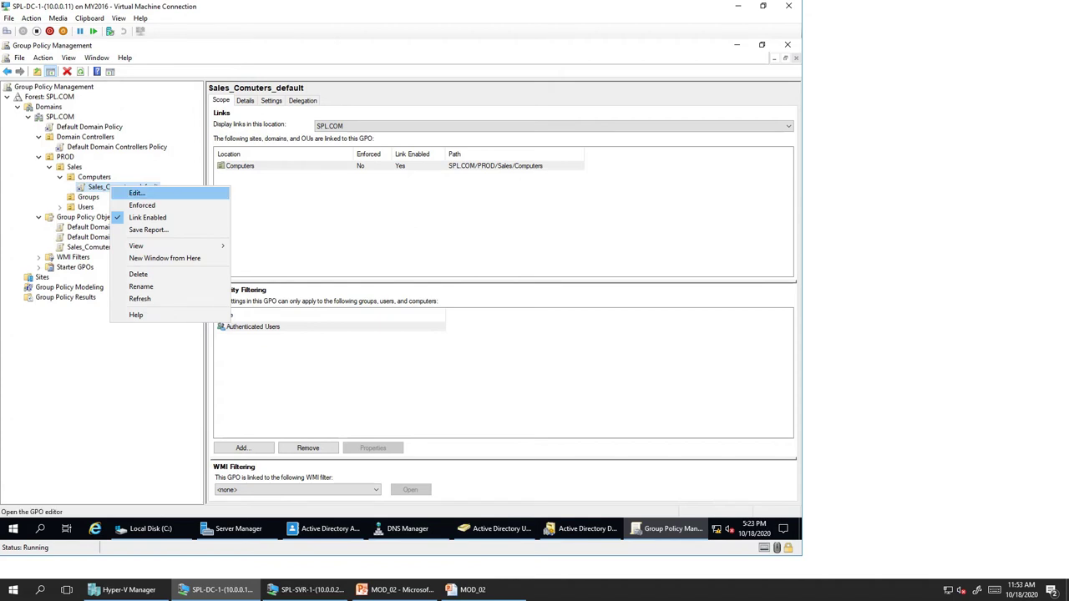
- Open the GPO in a maximized editor and expand its computer and user Policies and Preferences branches
{"action": "key", "text": "Return"}
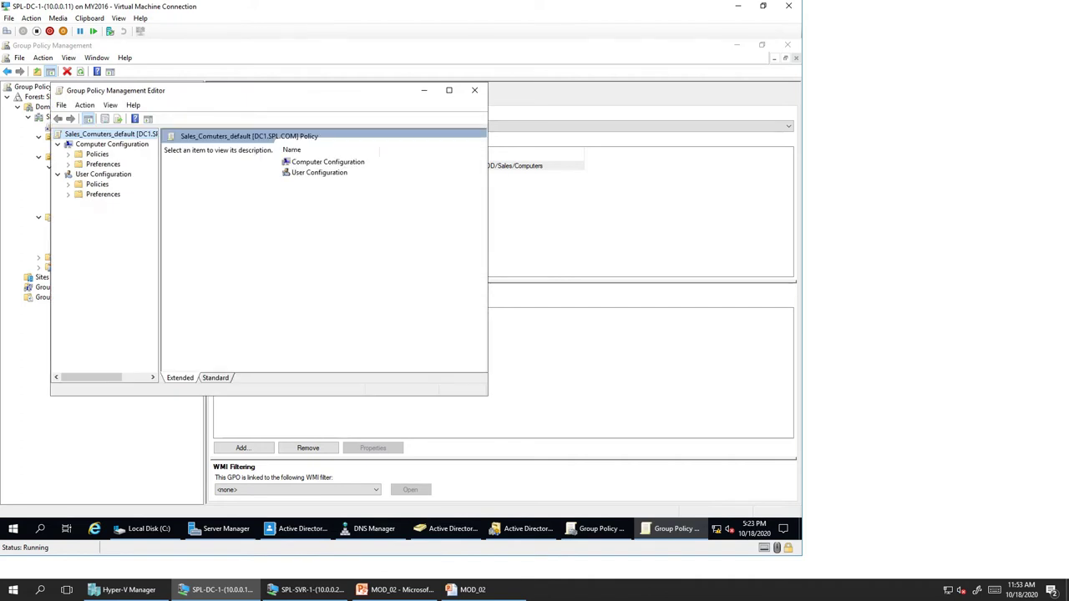
{"action": "left_click_drag", "start_coordinate": [159, 251], "coordinate": [212, 251]}
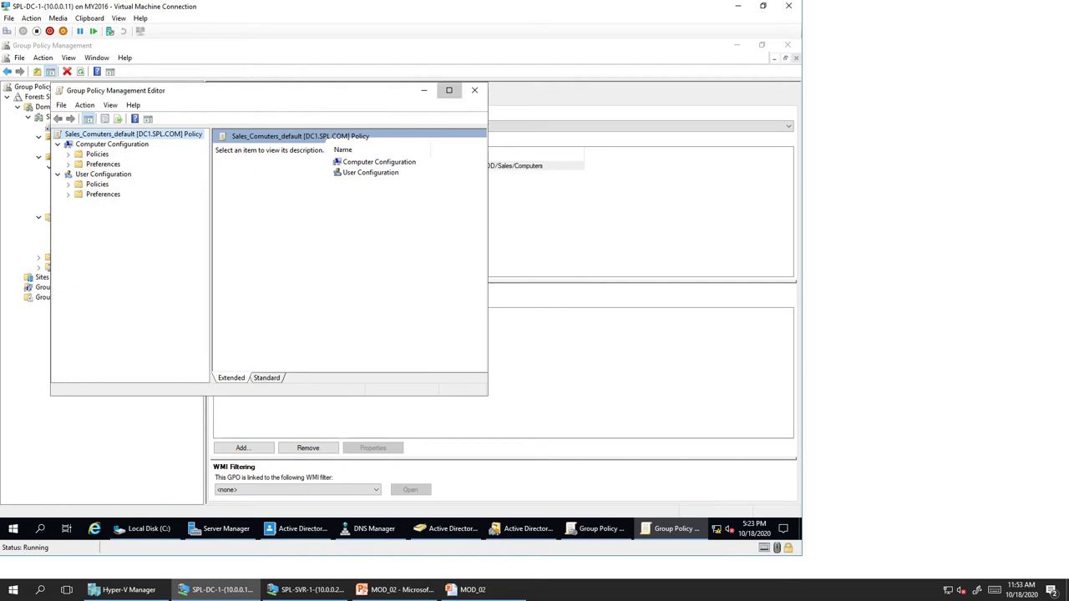
{"action": "left_click", "coordinate": [448, 90]}
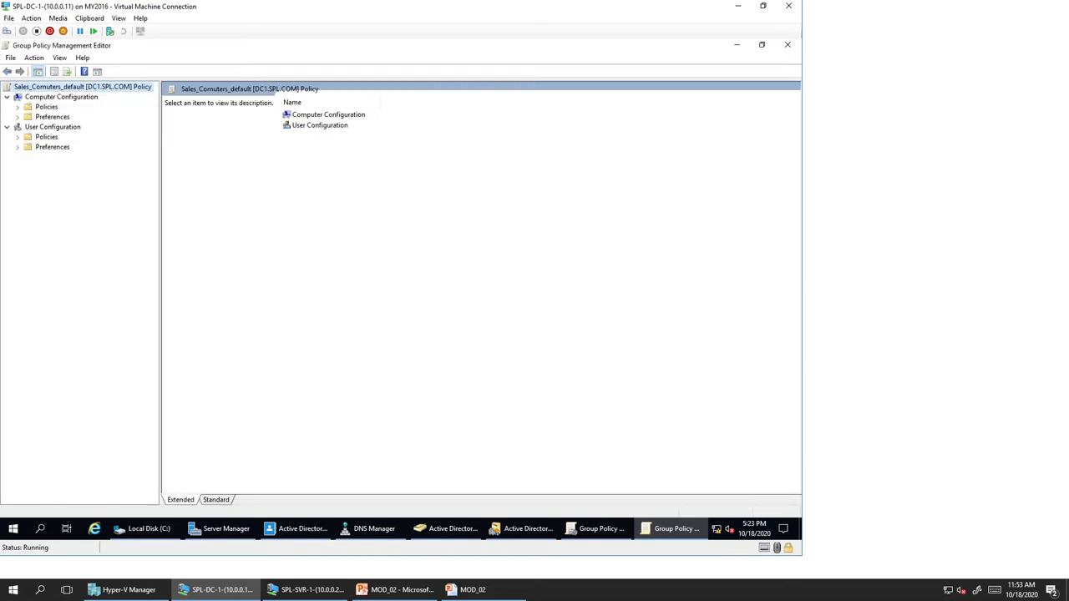
{"action": "left_click", "coordinate": [17, 117]}
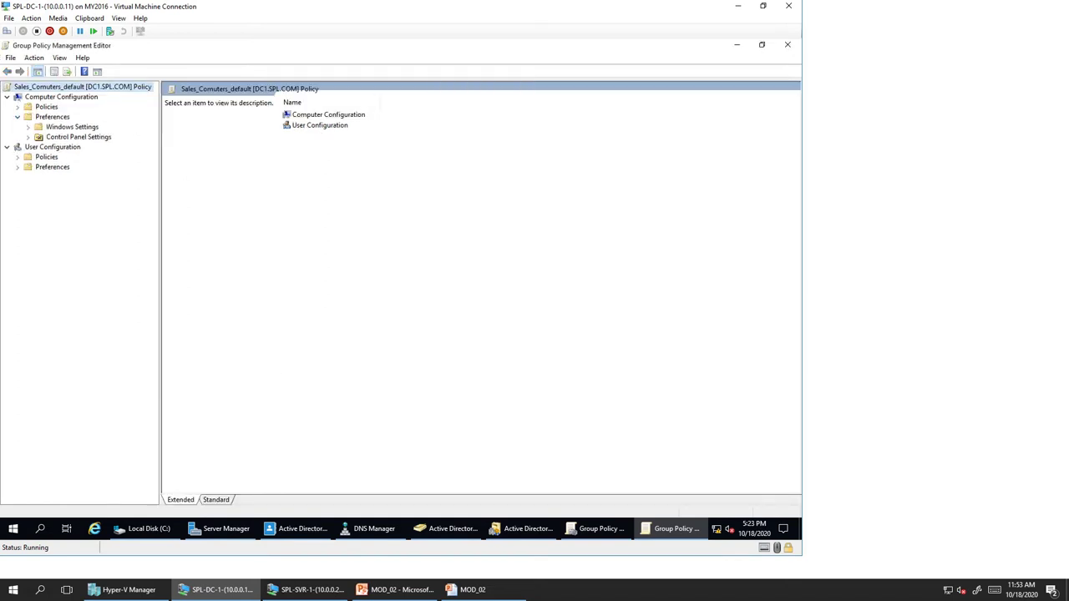
{"action": "left_click", "coordinate": [17, 107]}
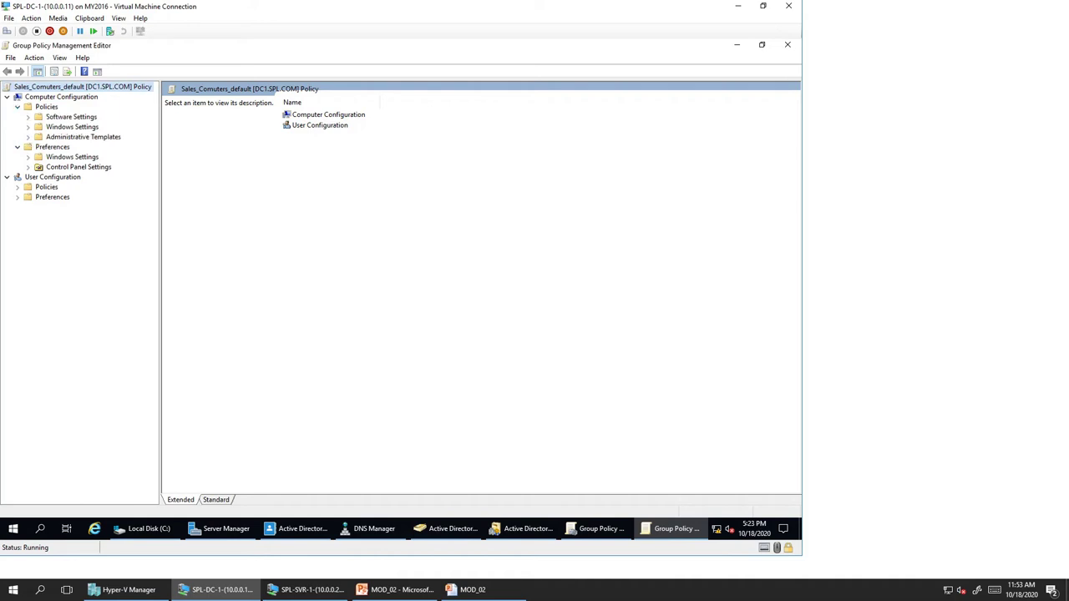
{"action": "left_click", "coordinate": [18, 187]}
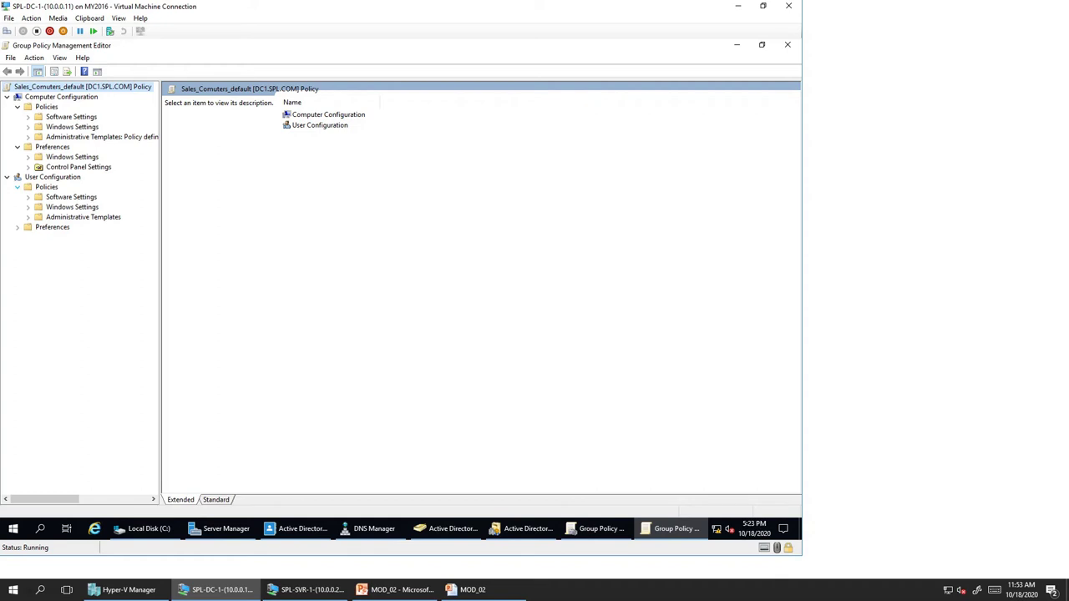
{"action": "left_click", "coordinate": [18, 227]}
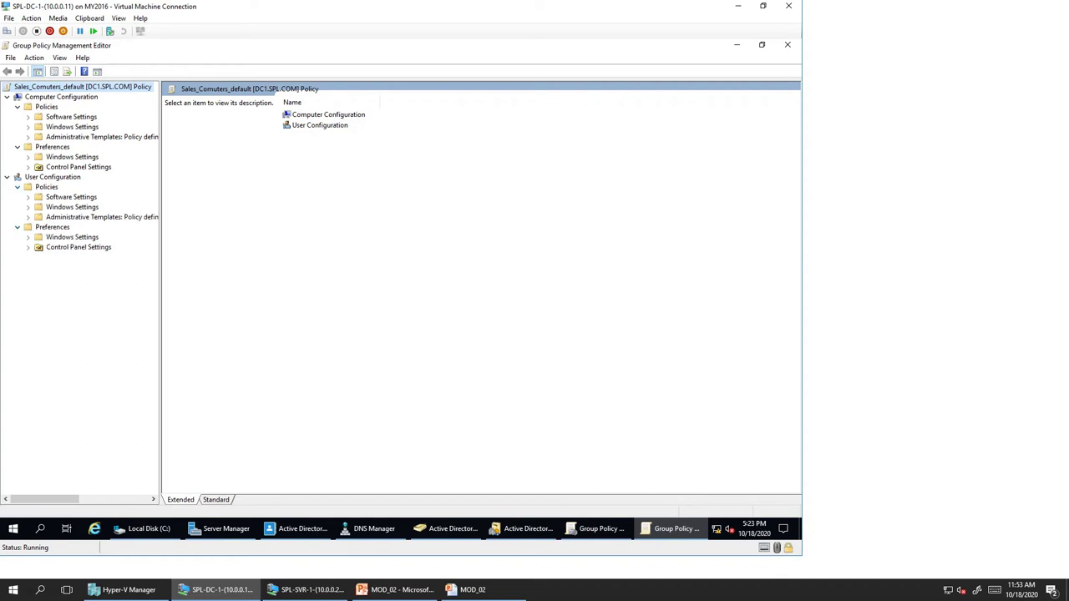
{"action": "left_click", "coordinate": [27, 237]}
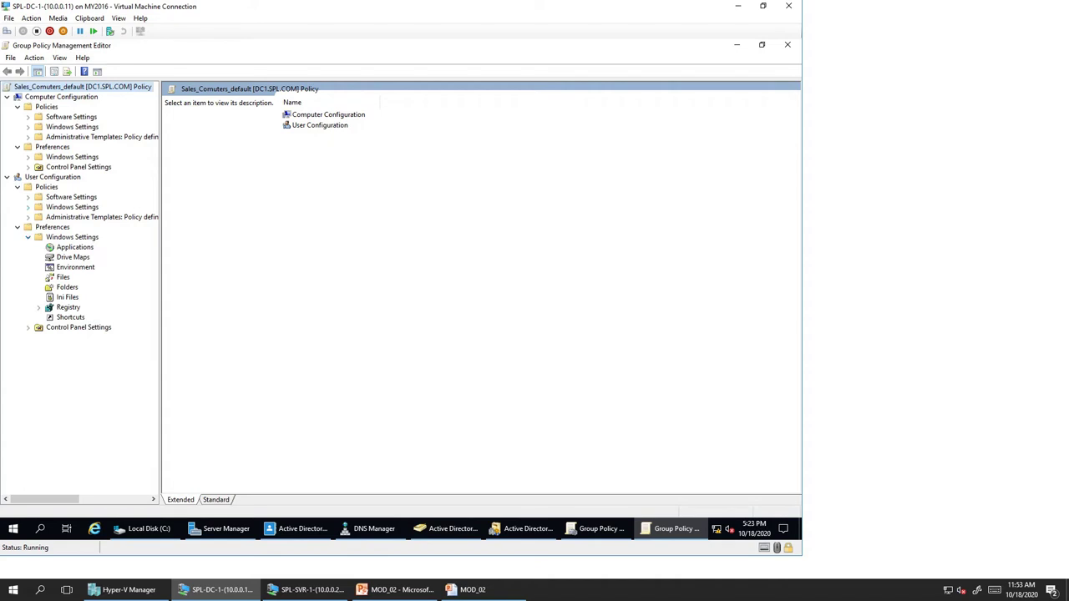
{"action": "left_click", "coordinate": [27, 207]}
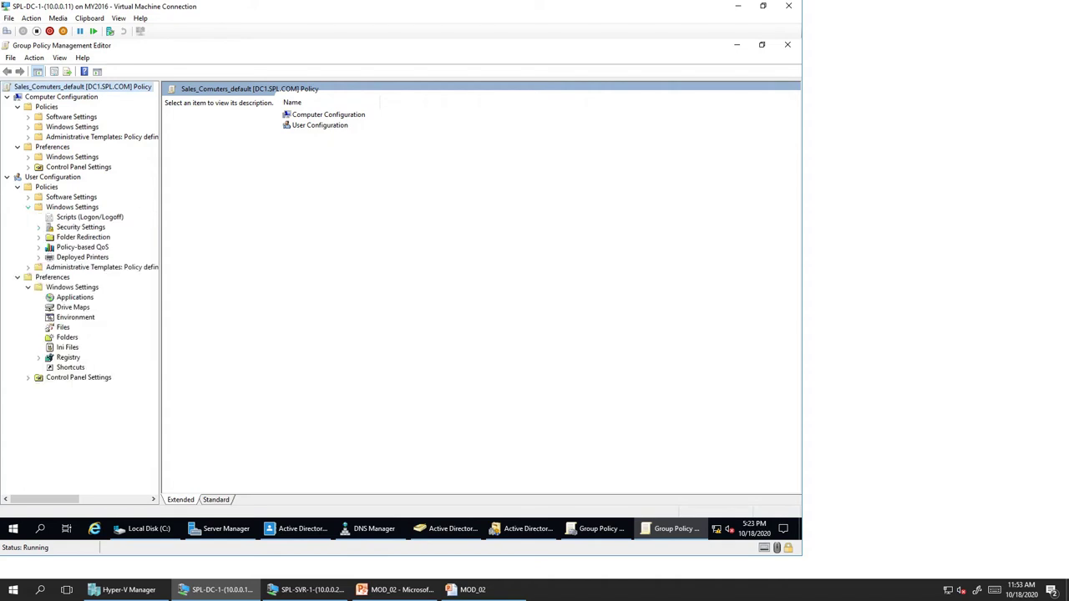
{"action": "left_click", "coordinate": [28, 197]}
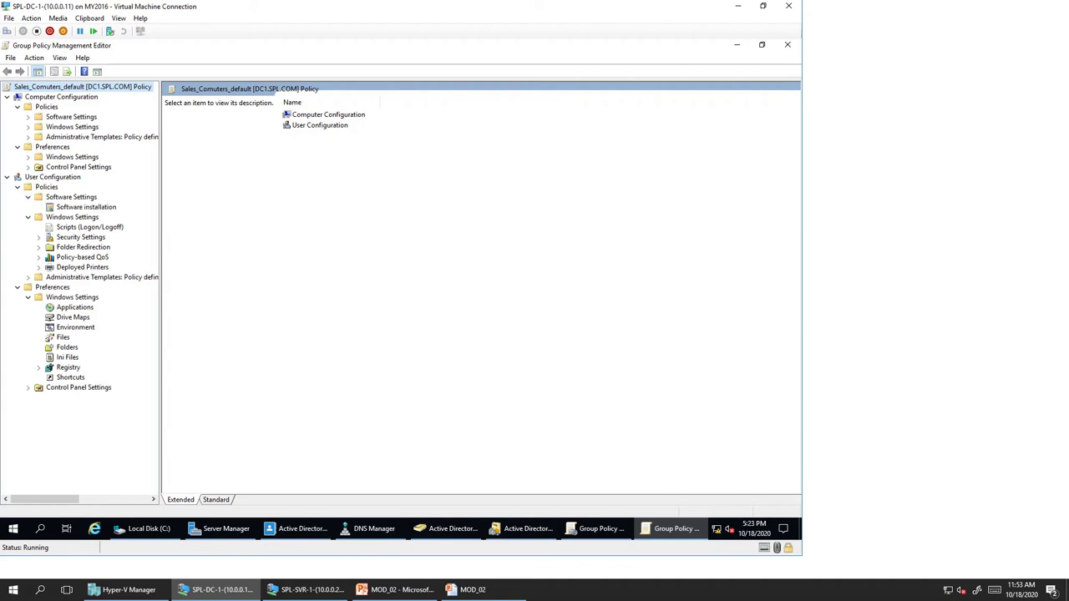
{"action": "left_click", "coordinate": [27, 277]}
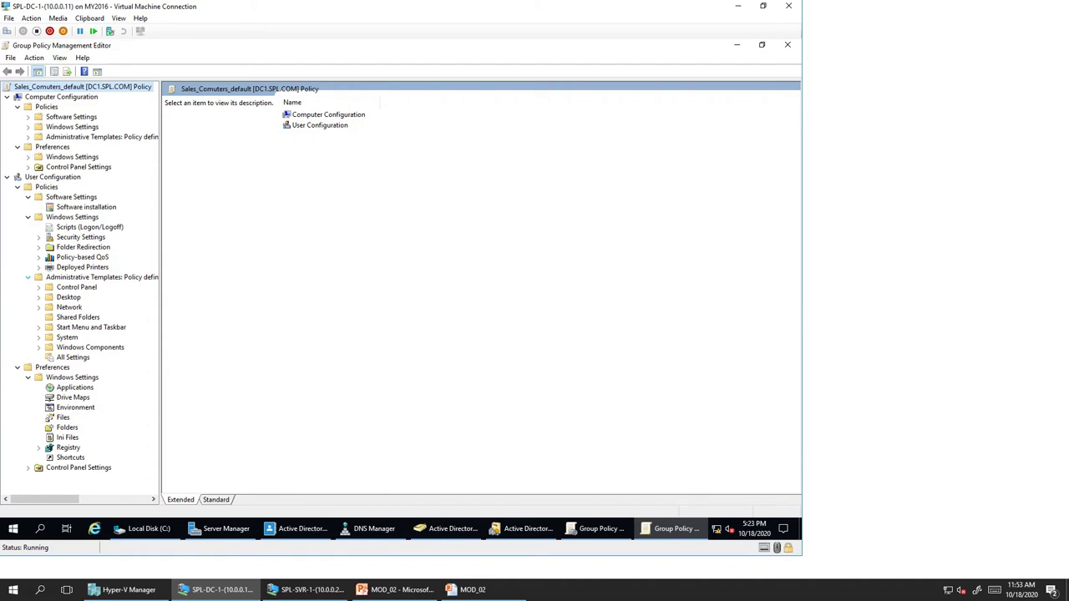
{"action": "left_click", "coordinate": [27, 157]}
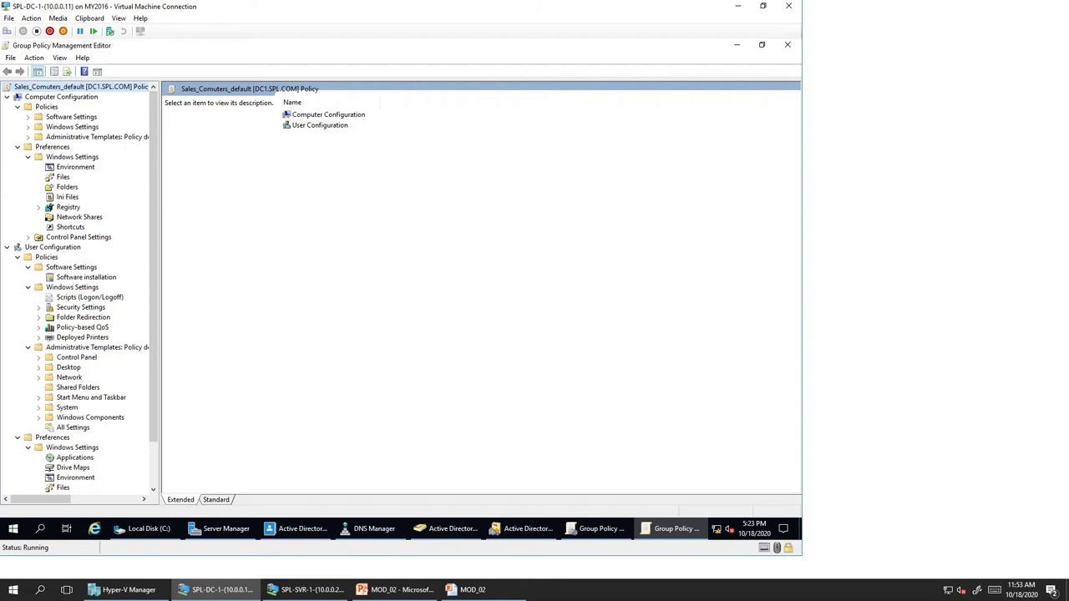
- Browse the user Desktop, Network and Offline Files templates, then bring up Start Menu and Taskbar
{"action": "double_click", "coordinate": [68, 368]}
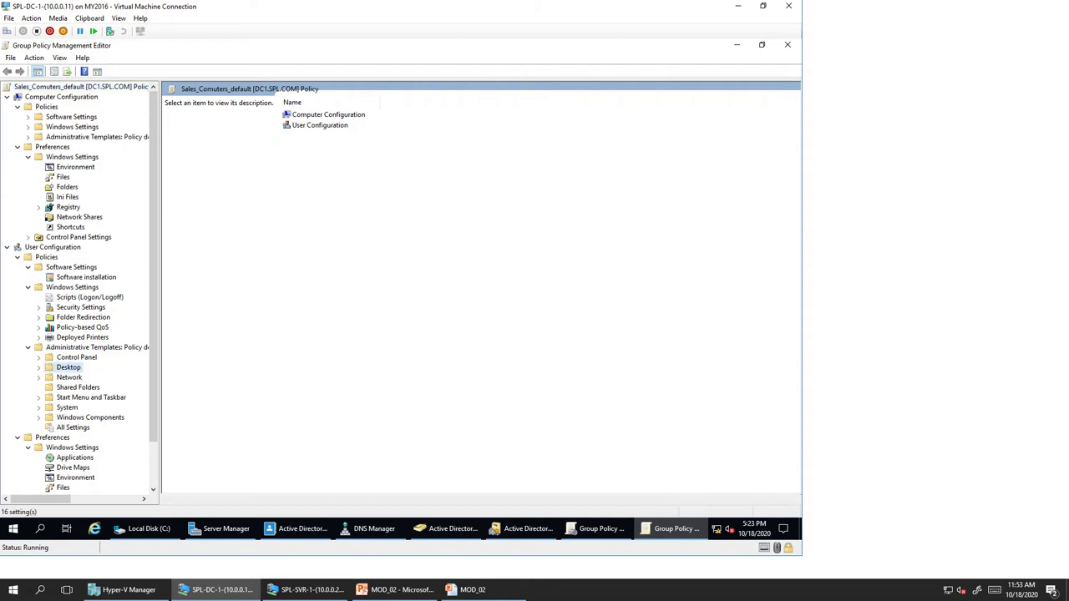
{"action": "left_click", "coordinate": [78, 387]}
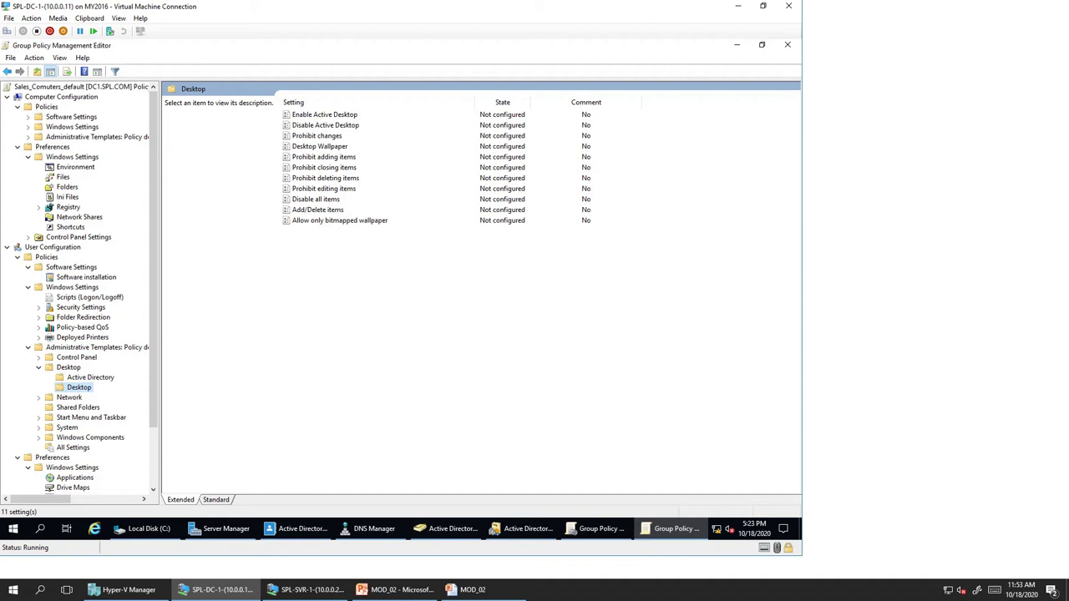
{"action": "key", "text": "Down"}
{"action": "key", "text": "Right"}
{"action": "key", "text": "Down"}
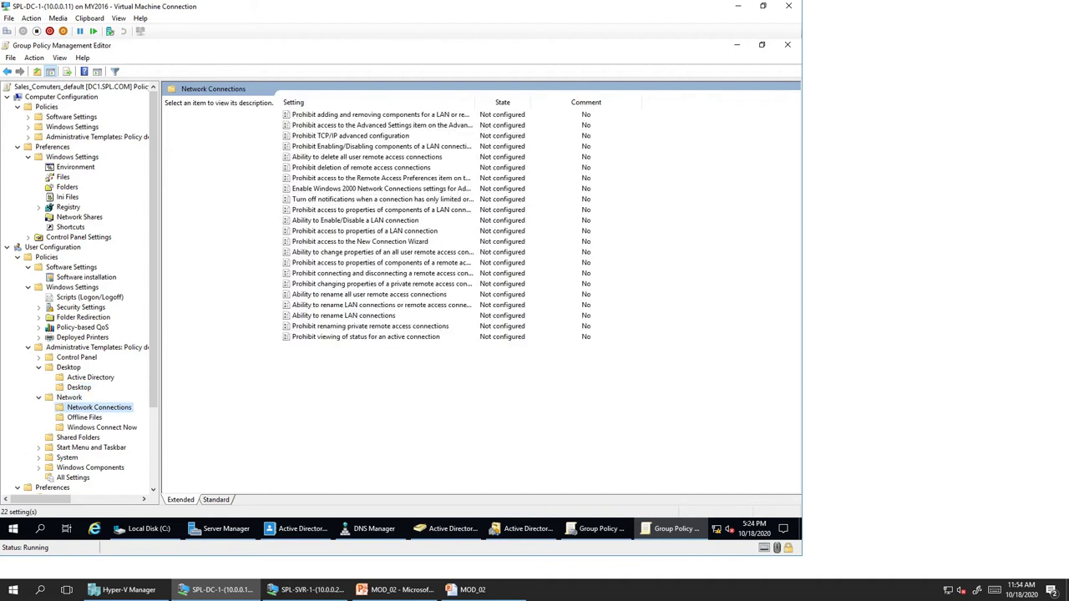
{"action": "key", "text": "Down"}
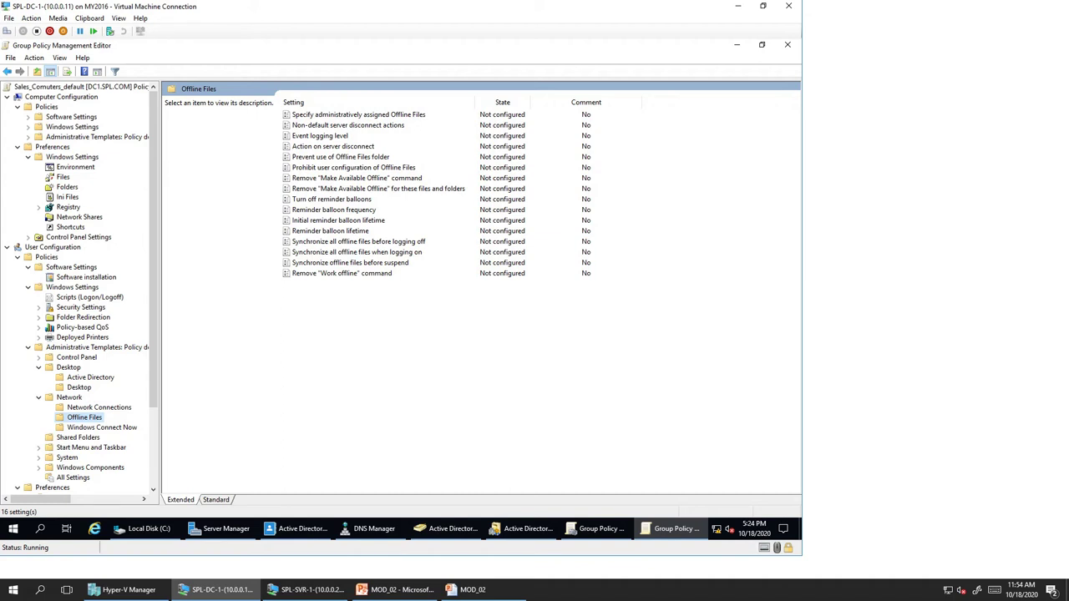
{"action": "double_click", "coordinate": [91, 448]}
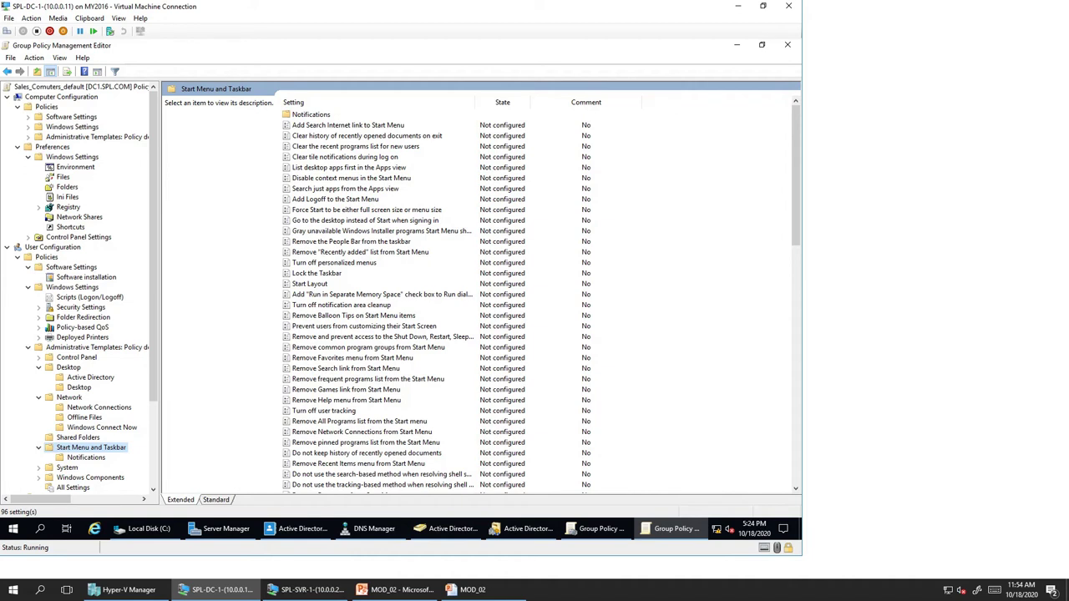
{"action": "right_click", "coordinate": [354, 294]}
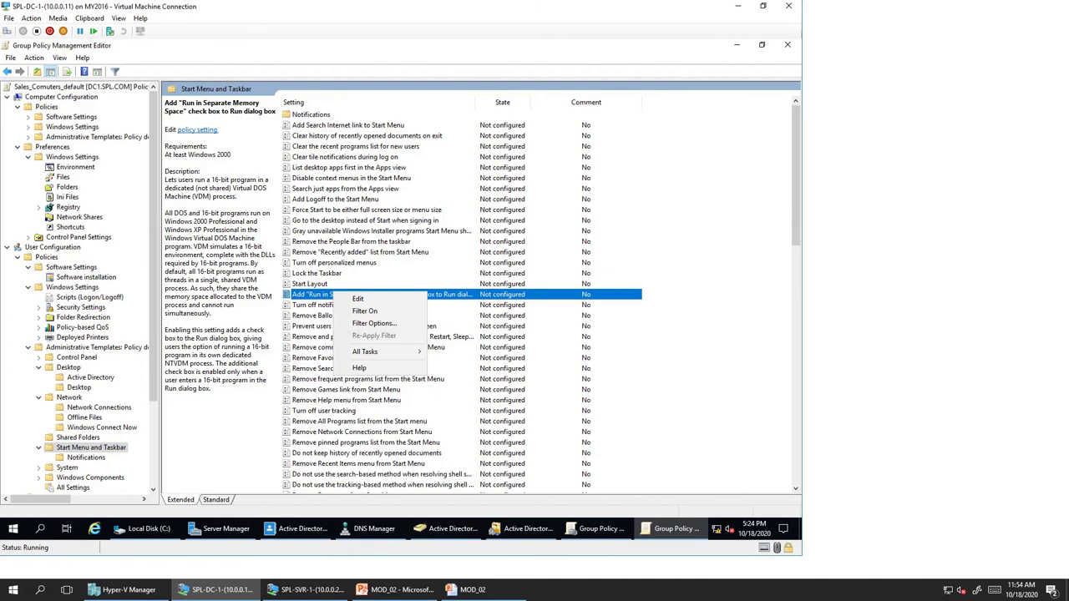
{"action": "left_click", "coordinate": [366, 442]}
{"action": "scroll", "coordinate": [459, 297], "scroll_direction": "down", "scroll_amount": 6}
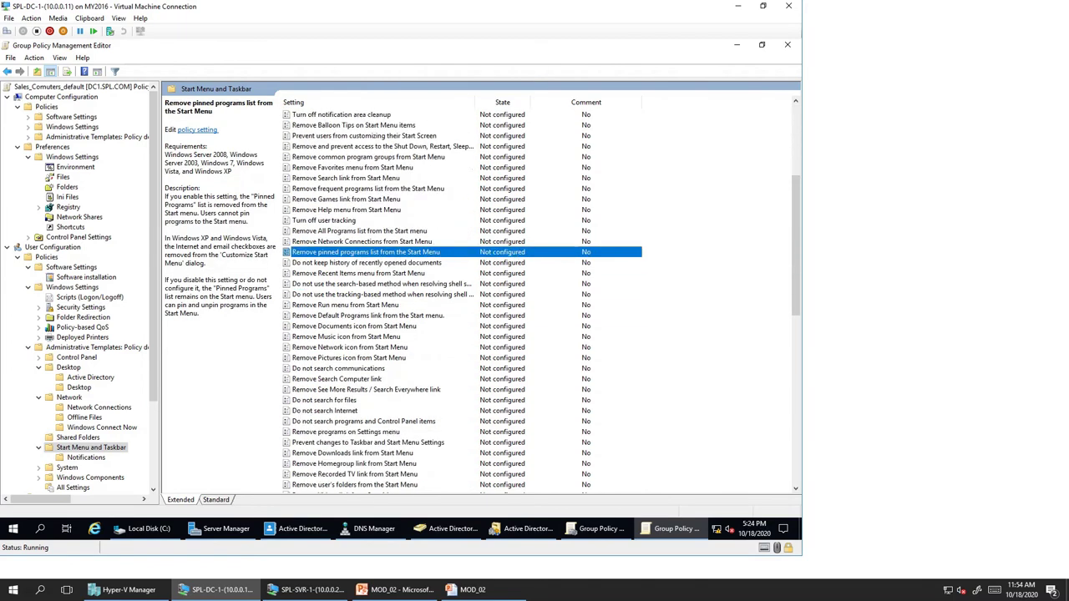
{"action": "double_click", "coordinate": [345, 336]}
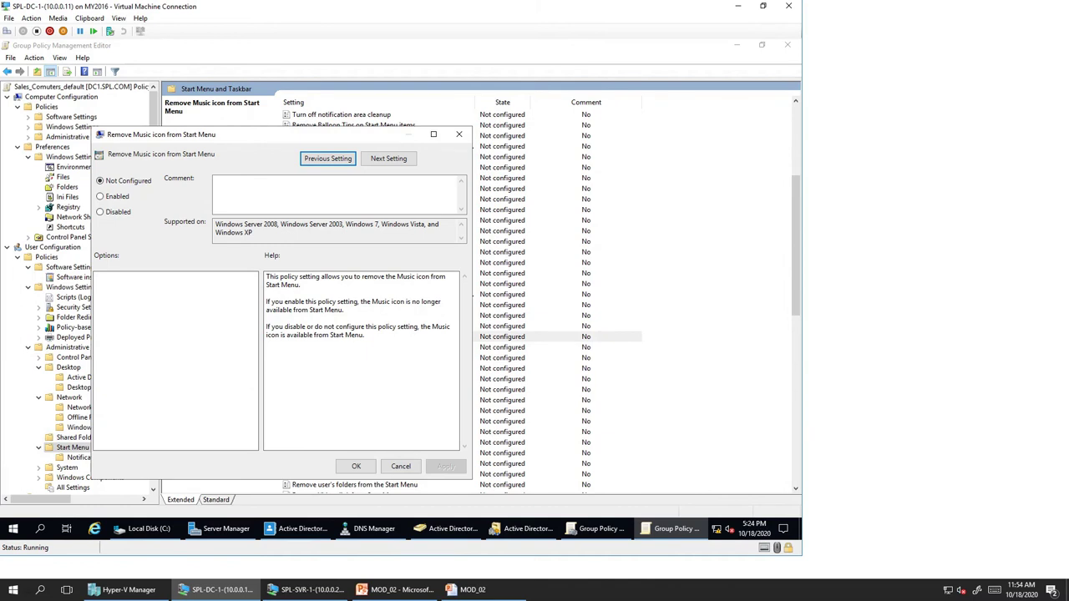
{"action": "left_click", "coordinate": [100, 196]}
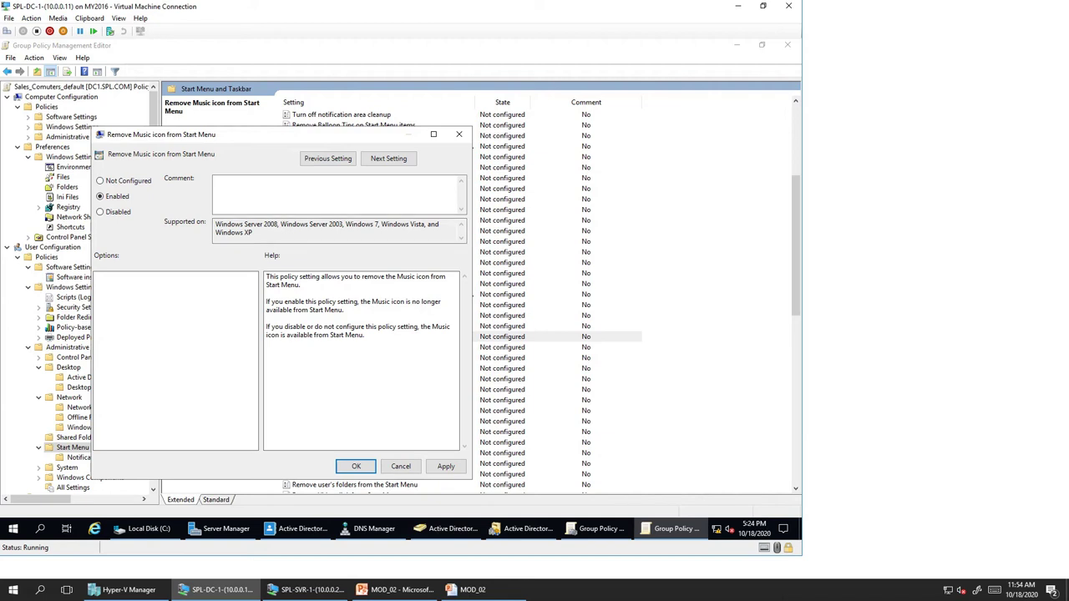
{"action": "left_click", "coordinate": [355, 466]}
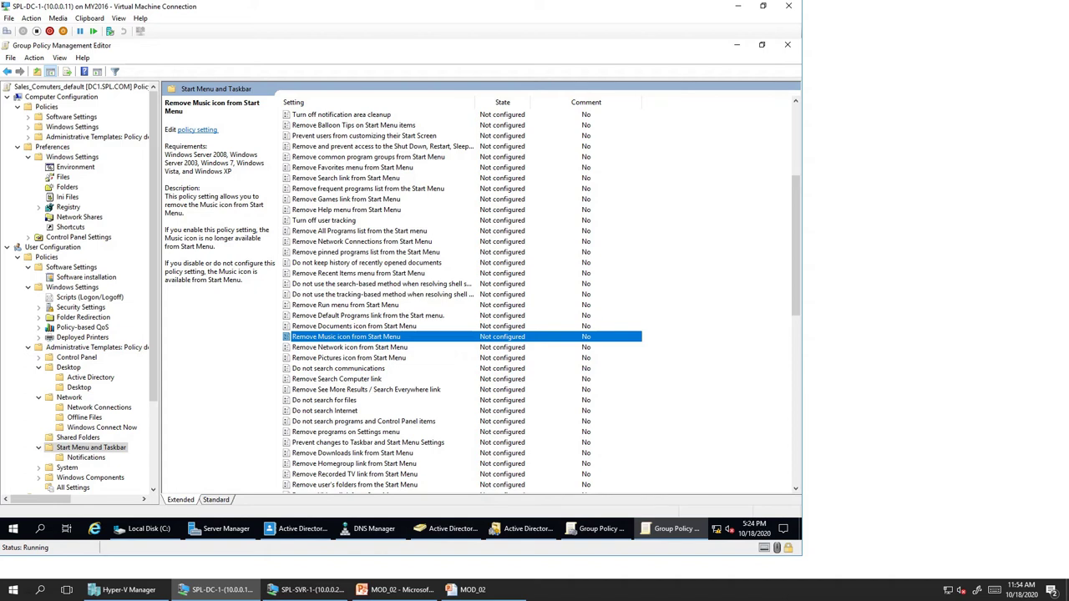
{"action": "scroll", "coordinate": [80, 287], "scroll_direction": "down", "scroll_amount": 2}
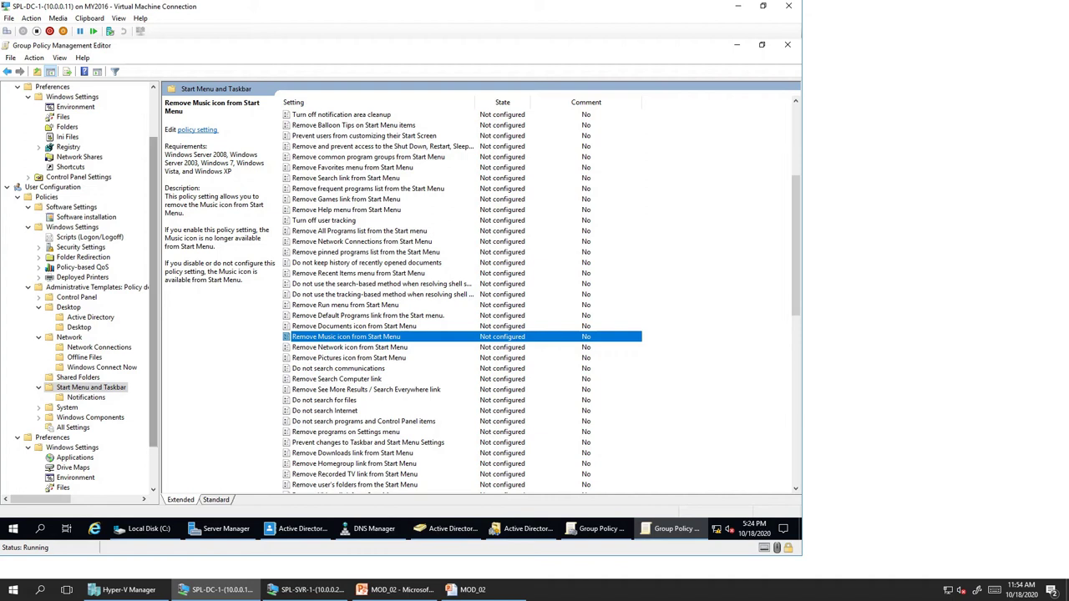
{"action": "scroll", "coordinate": [80, 287], "scroll_direction": "up", "scroll_amount": 2}
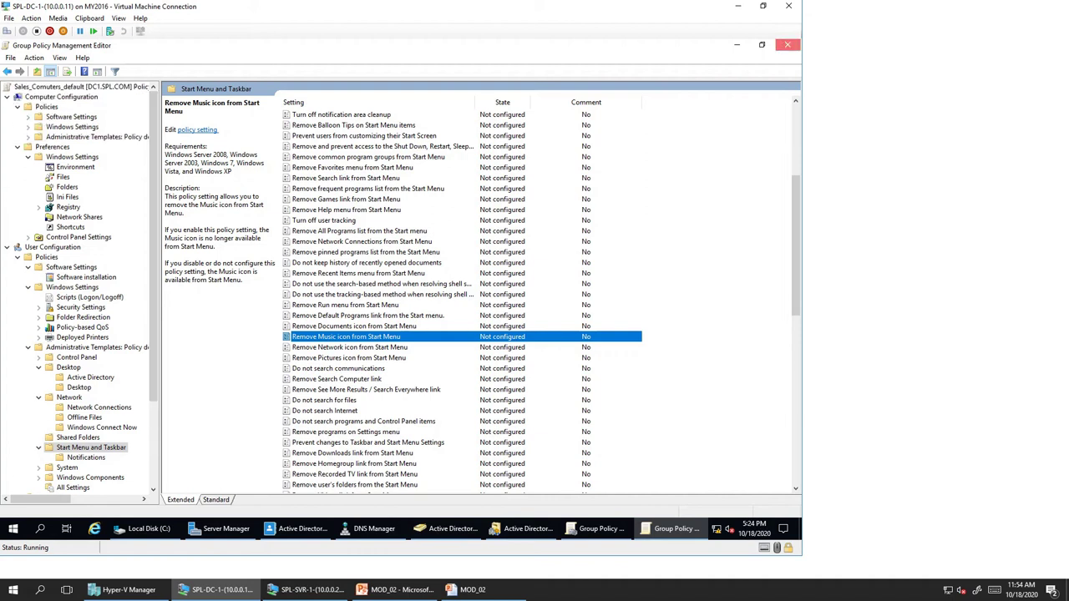
- Close the editor, view the empty settings report after trusting its content, and reopen the GPO for editing
{"action": "left_click", "coordinate": [787, 45]}
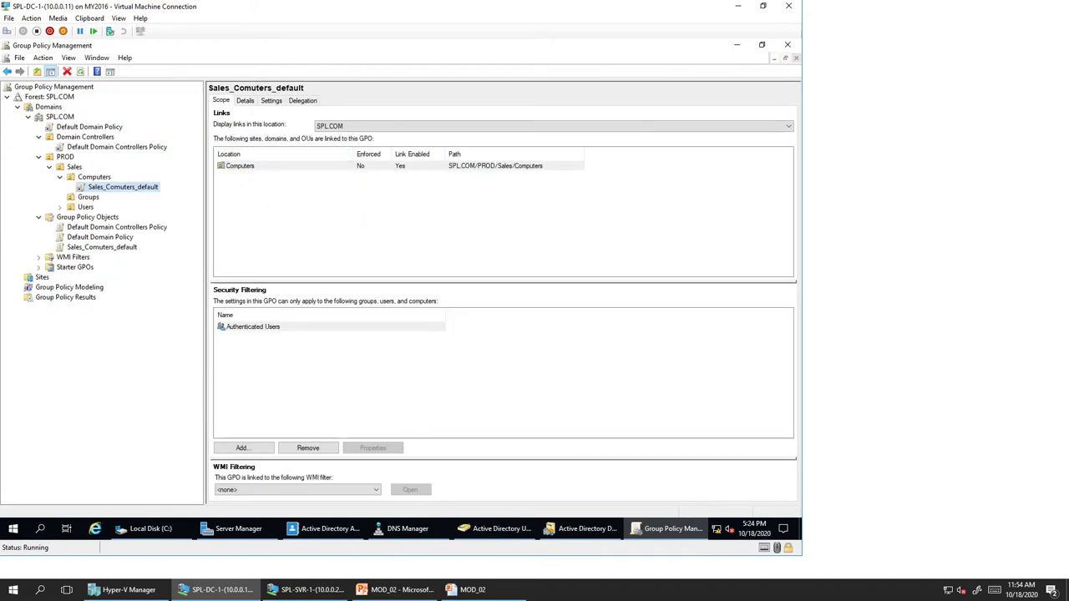
{"action": "left_click", "coordinate": [270, 100]}
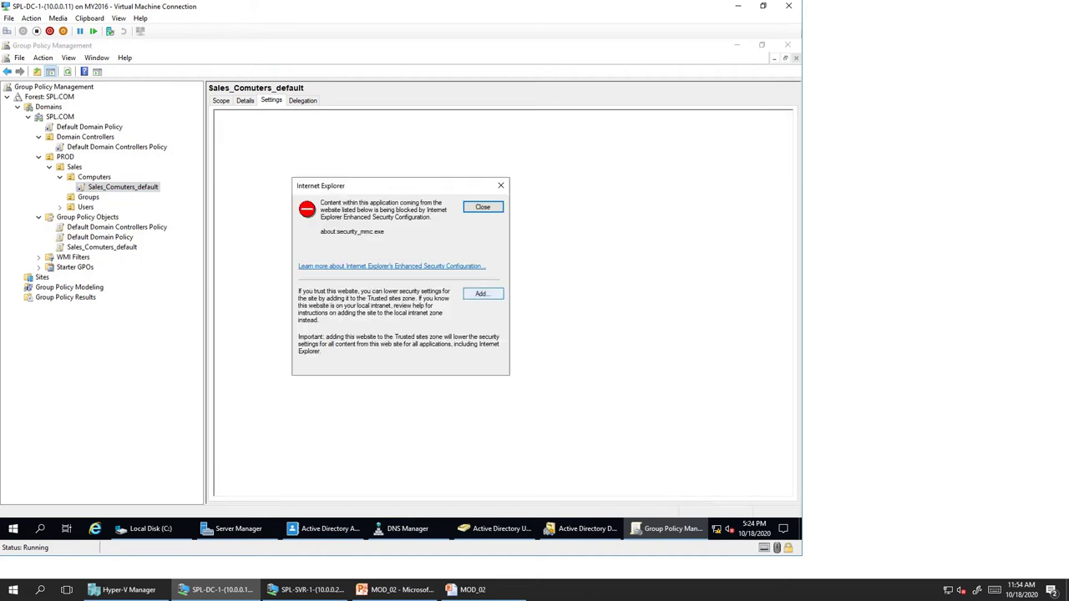
{"action": "left_click", "coordinate": [482, 293]}
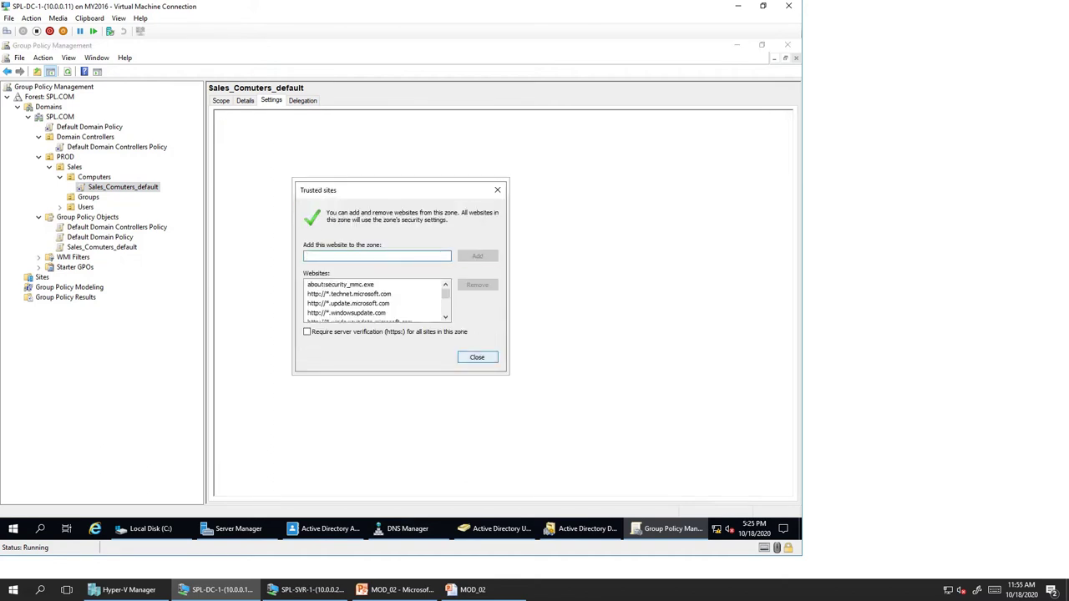
{"action": "left_click", "coordinate": [477, 357]}
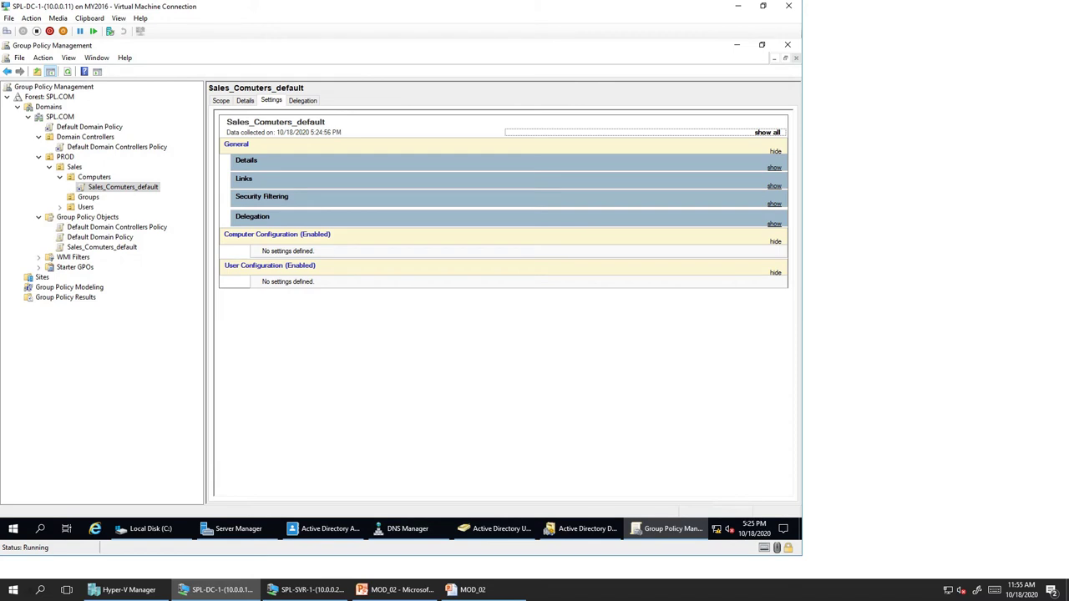
{"action": "right_click", "coordinate": [112, 185]}
{"action": "left_click", "coordinate": [134, 192]}
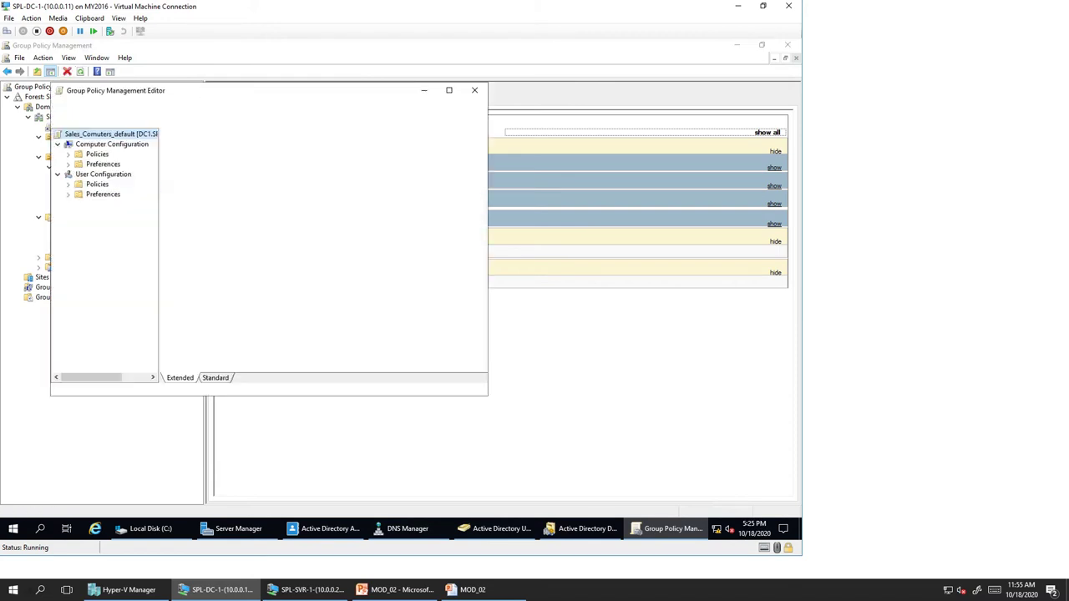
- Navigate to Security Settings > Local Policies, view User Rights Assignment, then show Audit Policy
{"action": "double_click", "coordinate": [97, 153]}
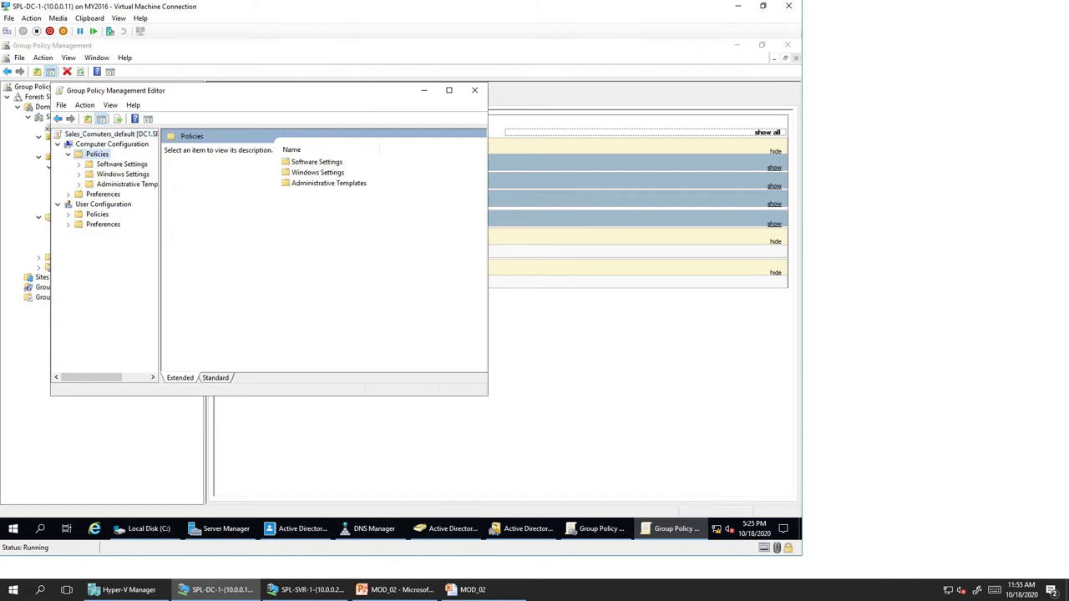
{"action": "left_click", "coordinate": [122, 173]}
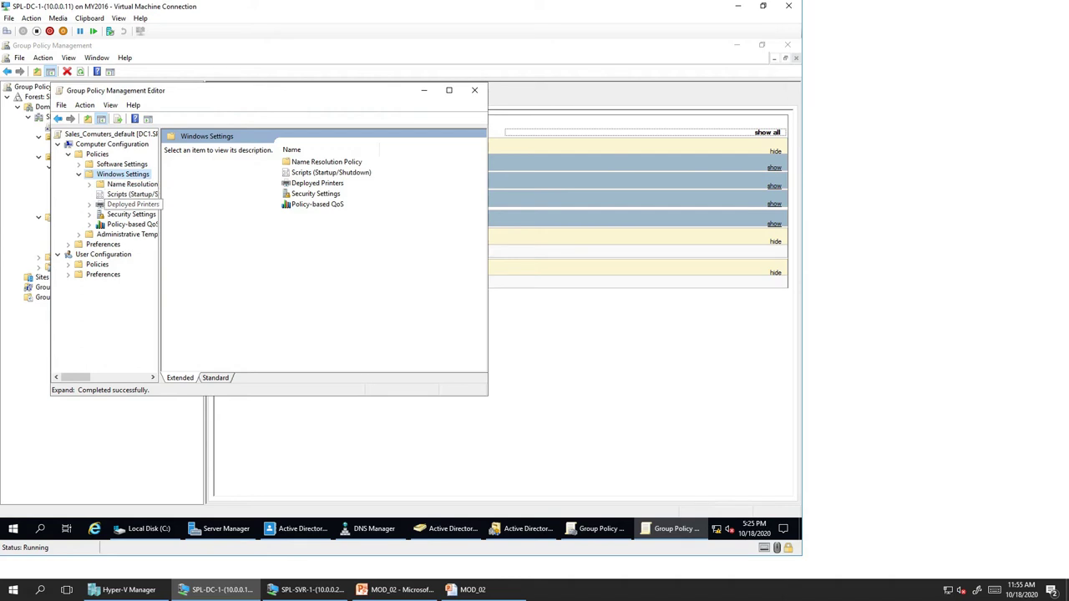
{"action": "left_click", "coordinate": [131, 214]}
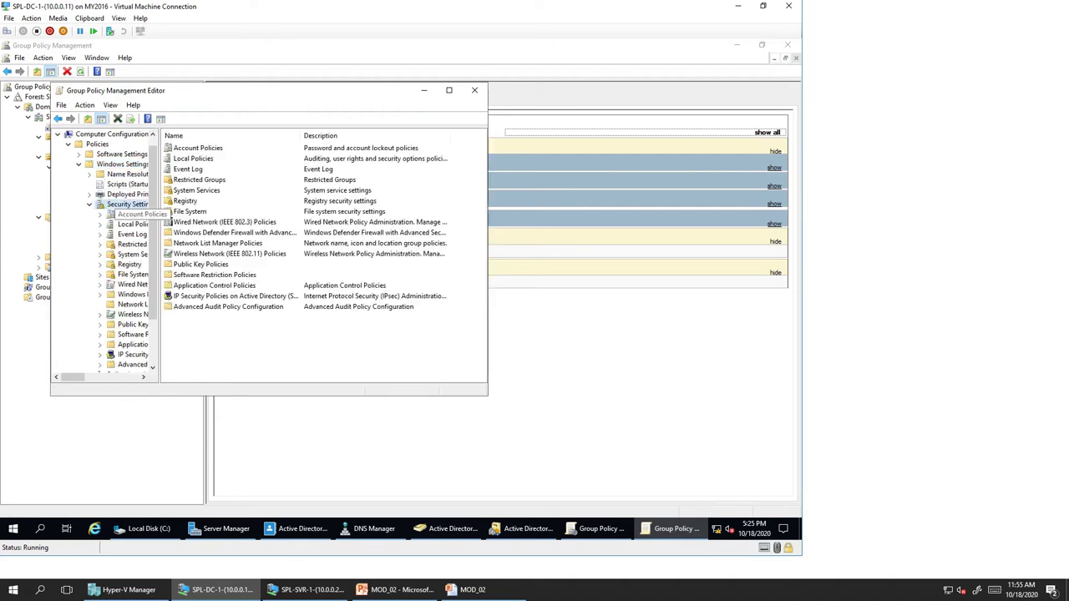
{"action": "left_click_drag", "start_coordinate": [159, 251], "coordinate": [218, 251]}
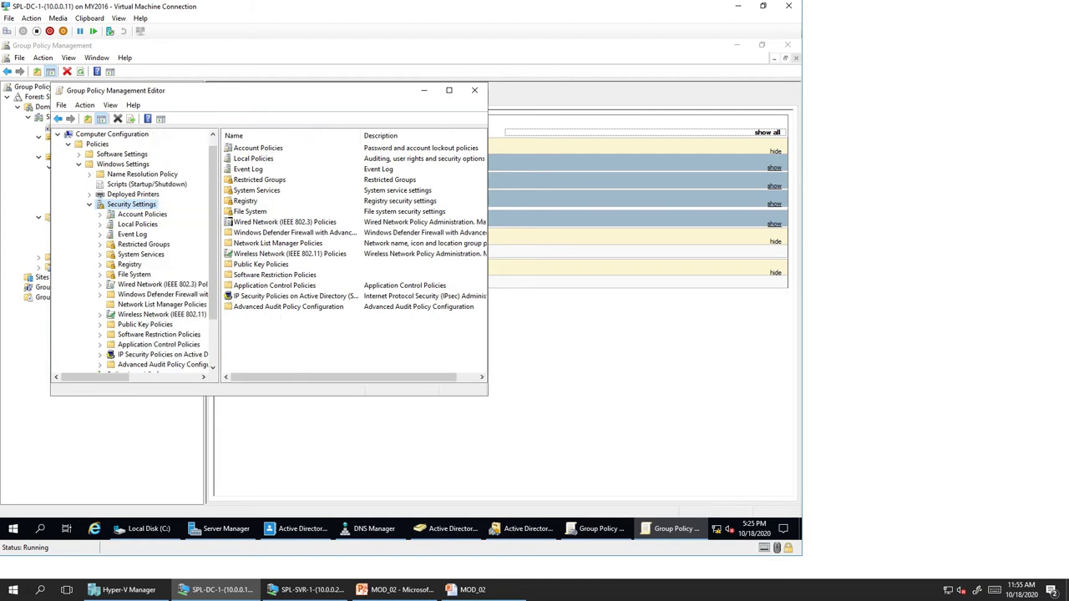
{"action": "left_click", "coordinate": [136, 224]}
{"action": "double_click", "coordinate": [268, 158]}
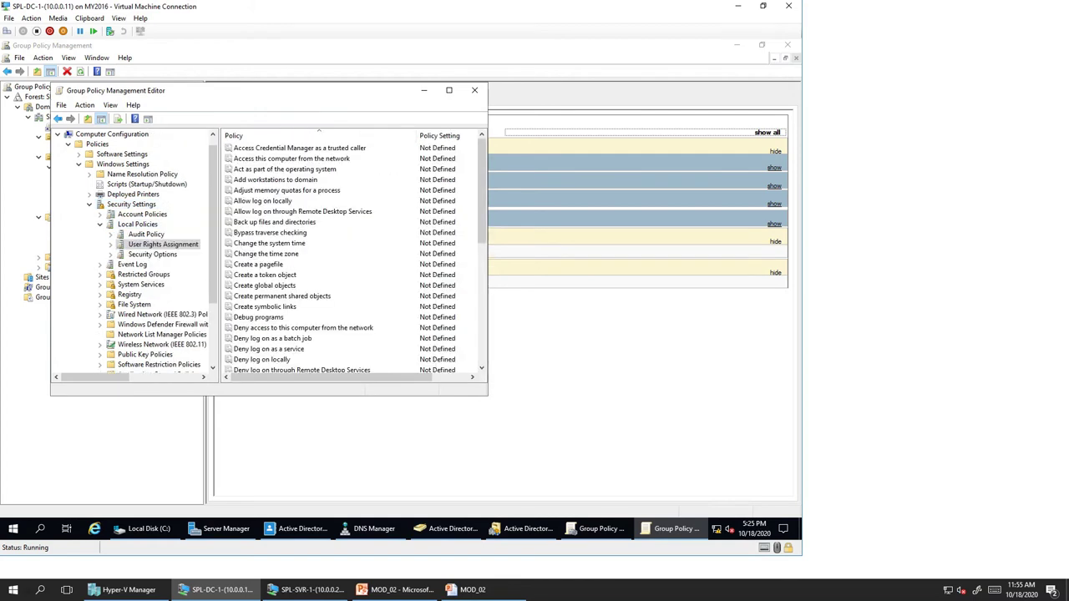
{"action": "left_click", "coordinate": [262, 200]}
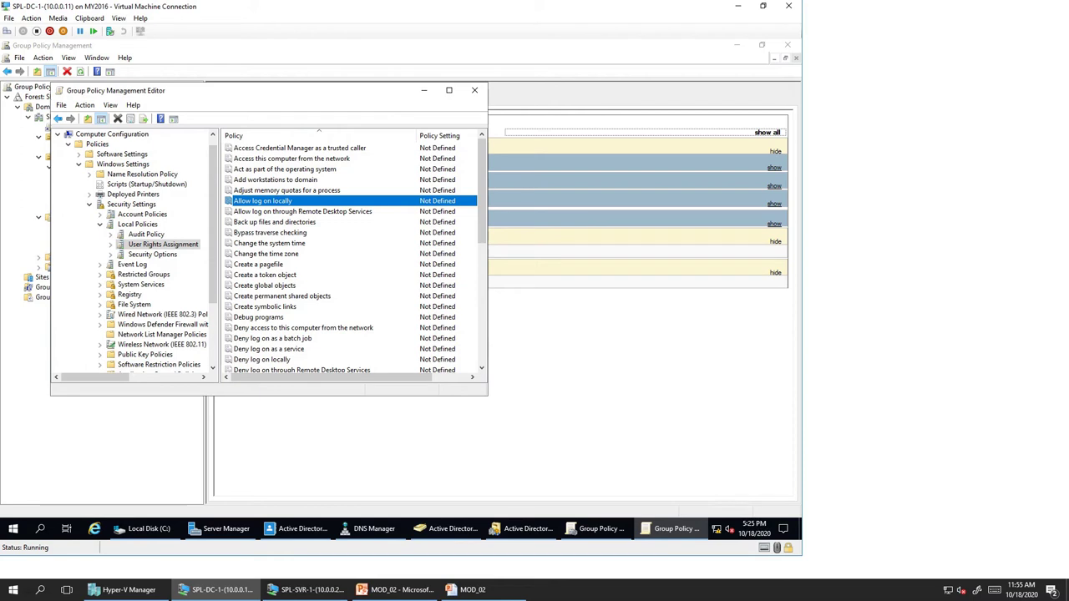
{"action": "left_click", "coordinate": [146, 234]}
- Define Audit account logon events and Audit account management to log Success and Failure
{"action": "double_click", "coordinate": [274, 148]}
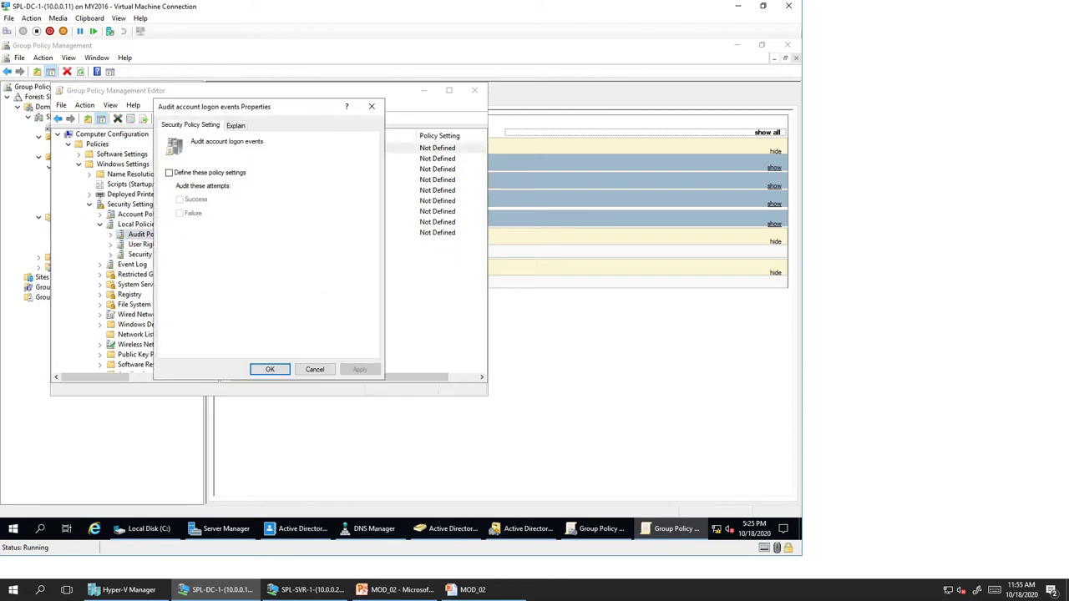
{"action": "left_click", "coordinate": [168, 172]}
{"action": "left_click", "coordinate": [179, 213]}
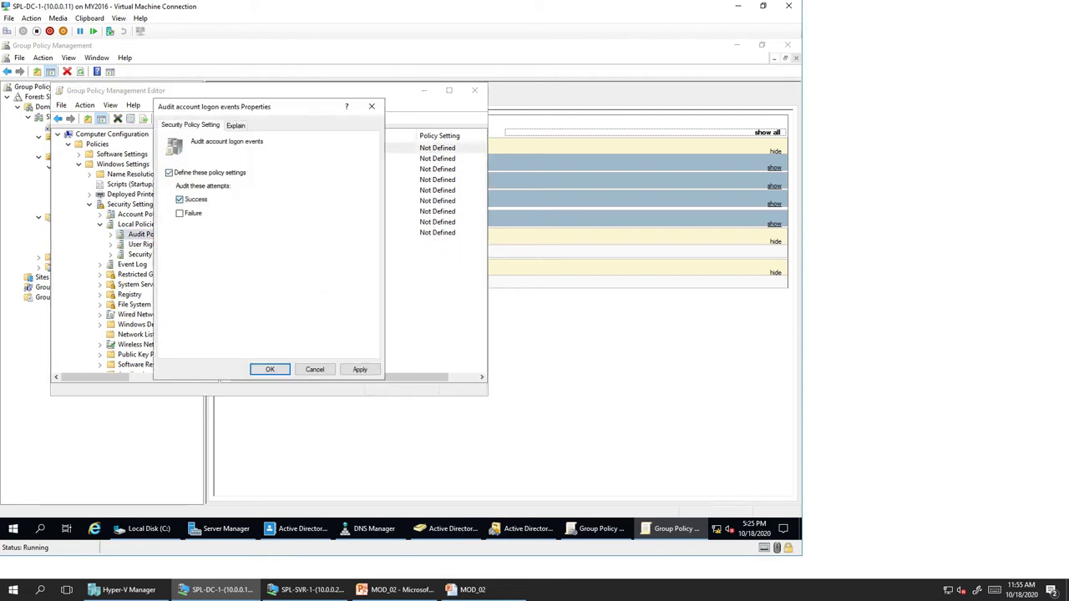
{"action": "key", "text": "Return"}
{"action": "key", "text": "Down"}
{"action": "key", "text": "Return"}
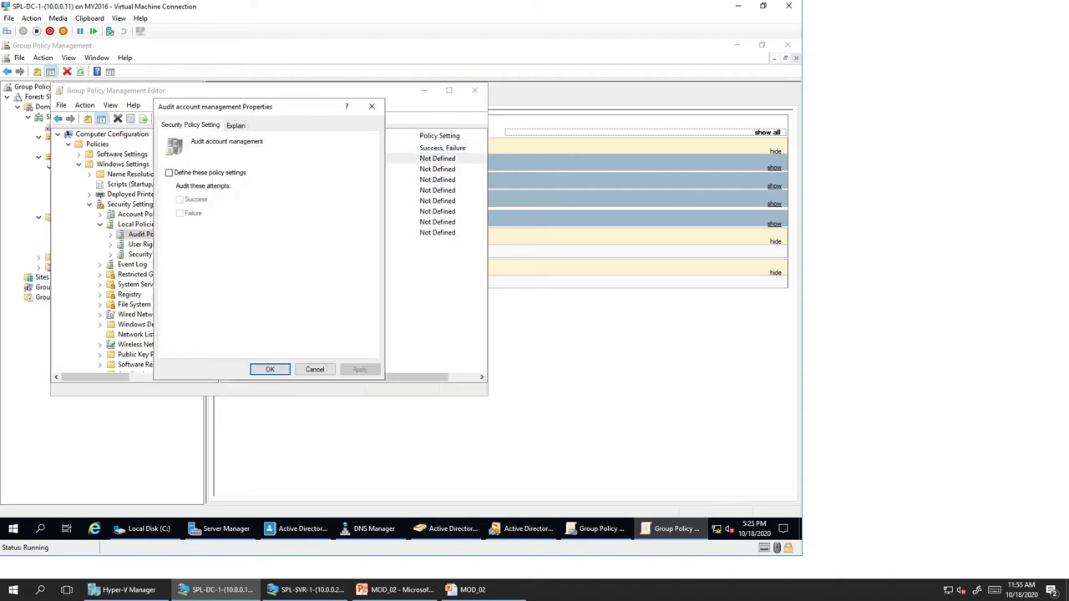
{"action": "left_click", "coordinate": [168, 172]}
{"action": "left_click", "coordinate": [179, 199]}
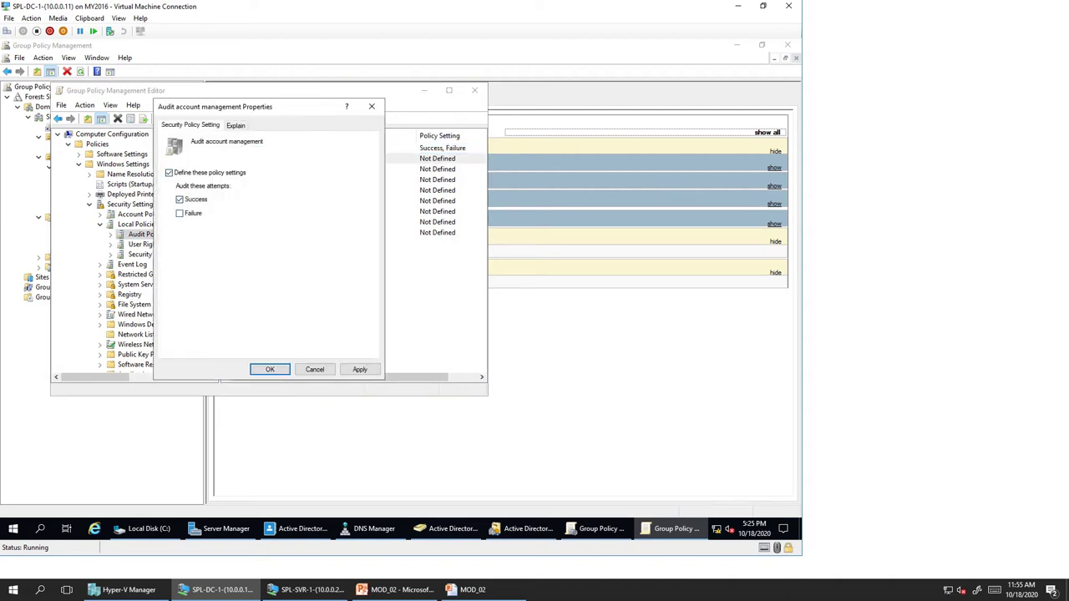
{"action": "key", "text": "Return"}
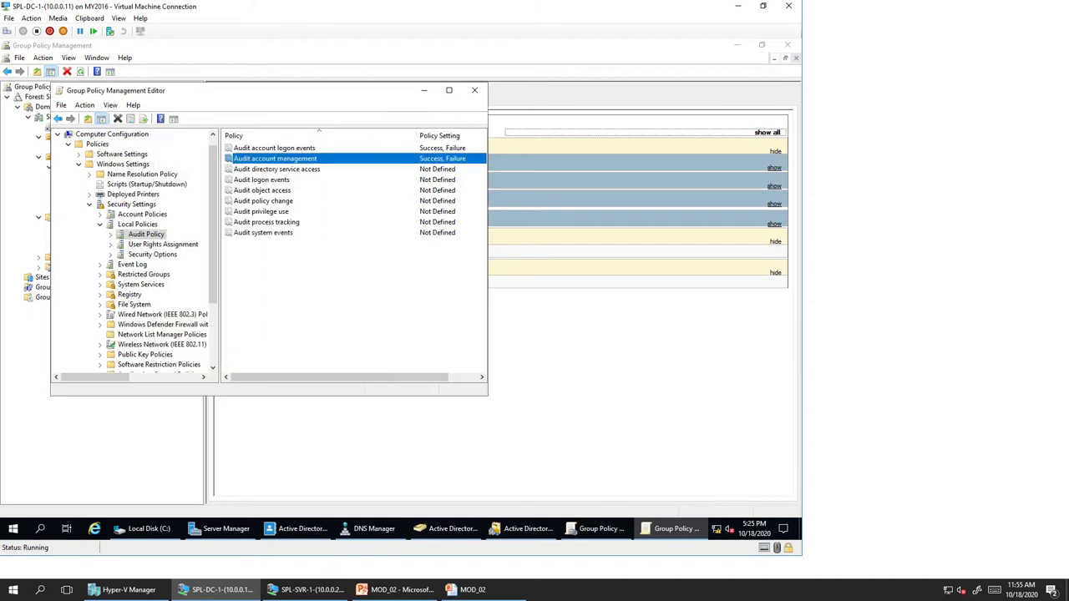
- Define Audit policy change for Success and Failure, then close the editor
{"action": "key", "text": "Down"}
{"action": "key", "text": "Down"}
{"action": "key", "text": "Down"}
{"action": "key", "text": "Down"}
{"action": "key", "text": "Return"}
{"action": "key", "text": "space"}
{"action": "key", "text": "space"}
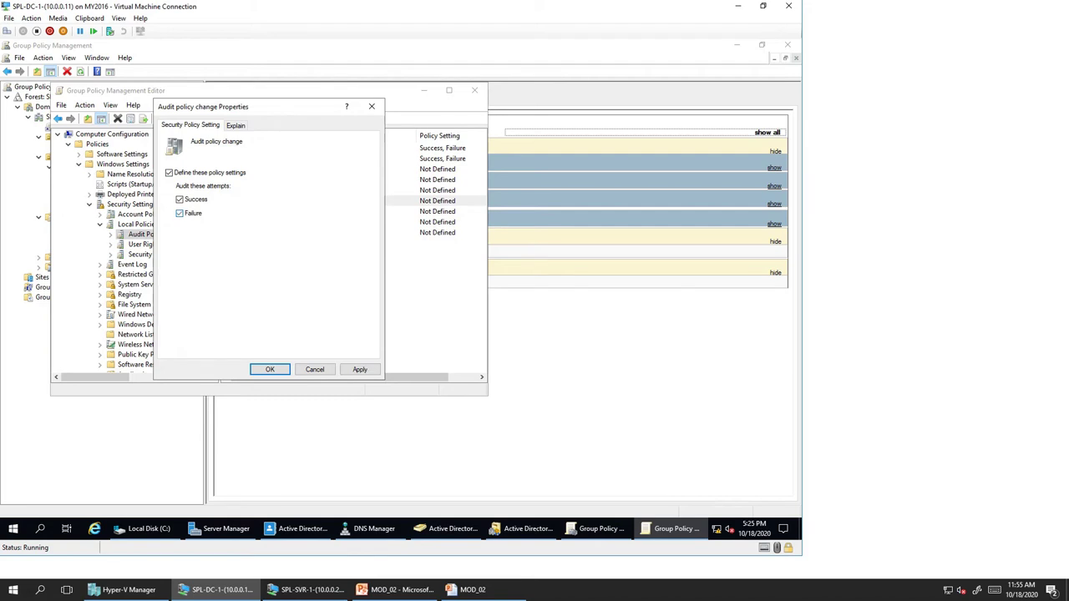
{"action": "key", "text": "Return"}
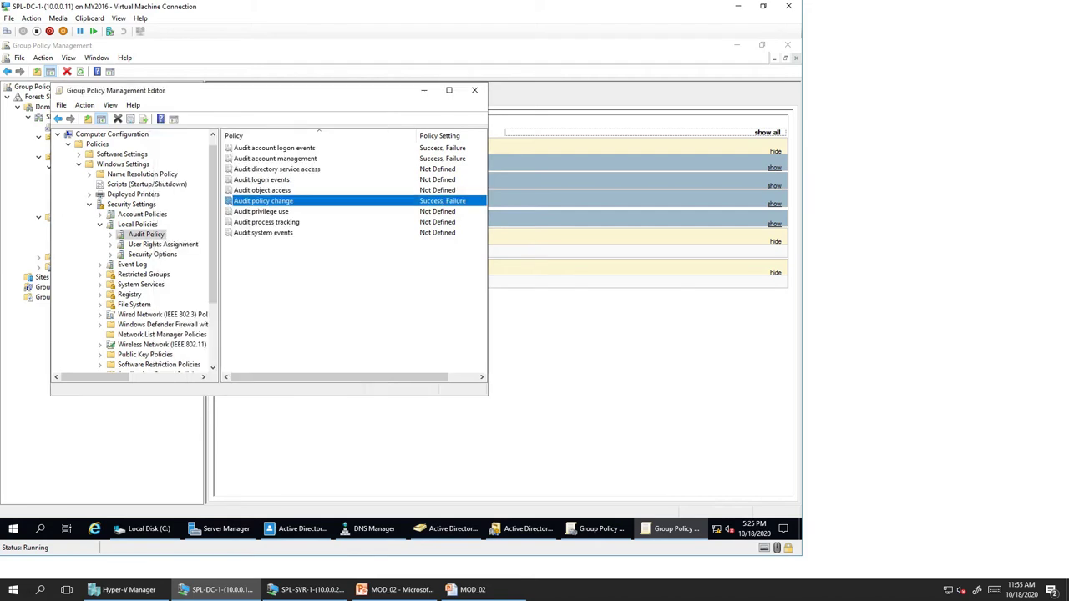
{"action": "left_click", "coordinate": [473, 90]}
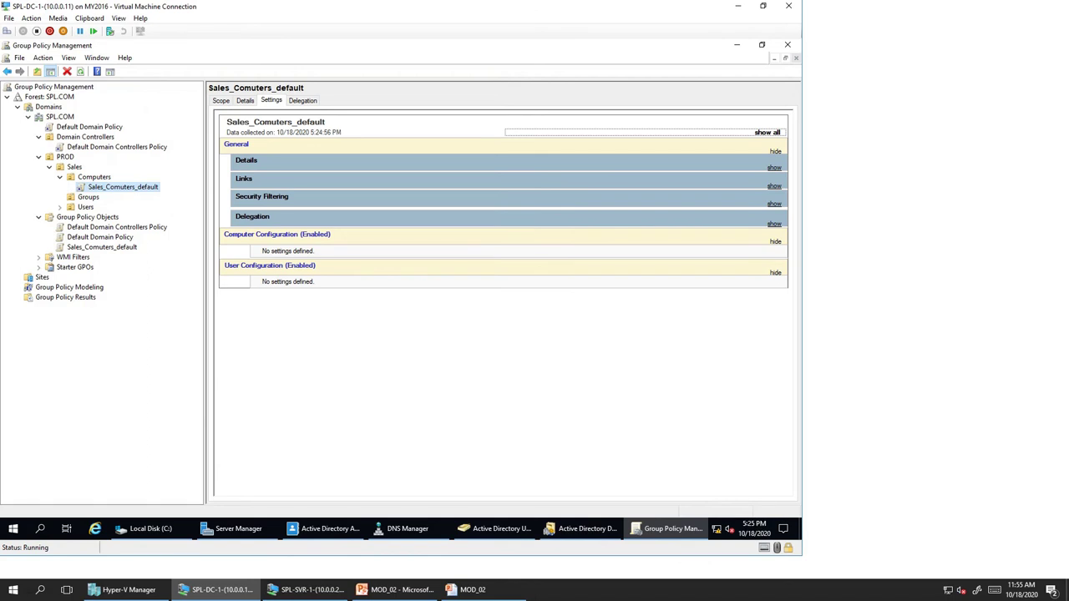
- Refresh the Sales_Comuters_default settings report, show all, and highlight the three Success, Failure audit policies
{"action": "left_click", "coordinate": [94, 176]}
{"action": "left_click", "coordinate": [123, 186]}
{"action": "left_click", "coordinate": [302, 100]}
{"action": "left_click", "coordinate": [245, 100]}
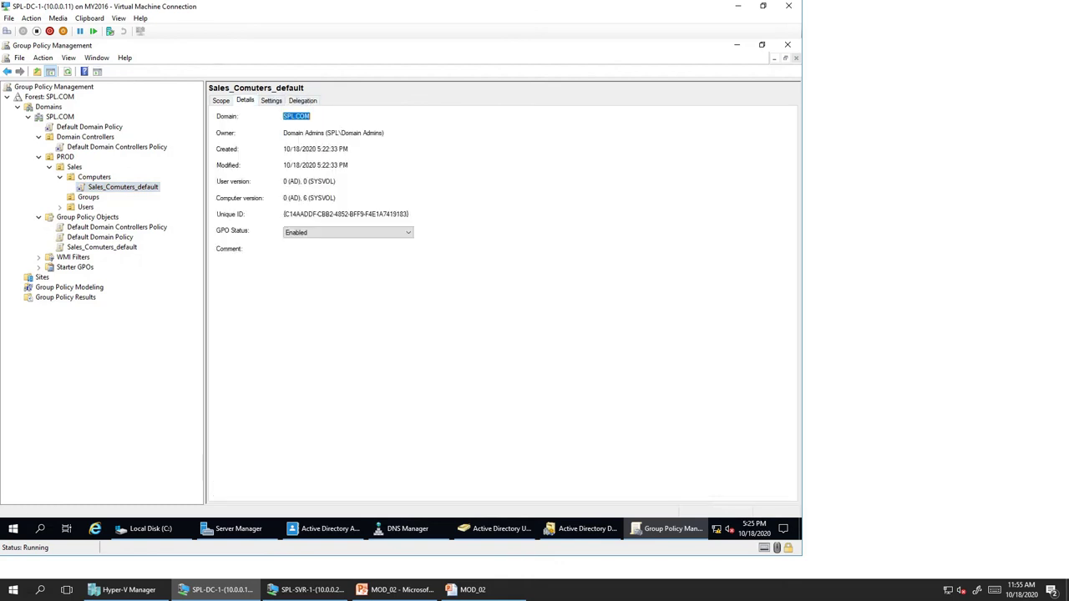
{"action": "left_click", "coordinate": [271, 100]}
{"action": "right_click", "coordinate": [375, 323]}
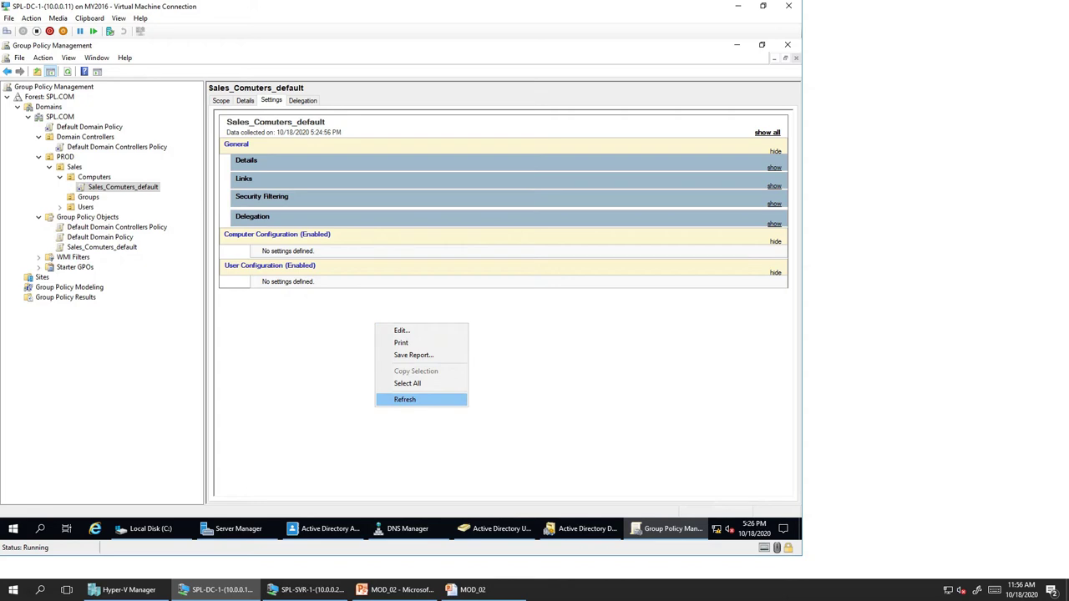
{"action": "left_click", "coordinate": [404, 399]}
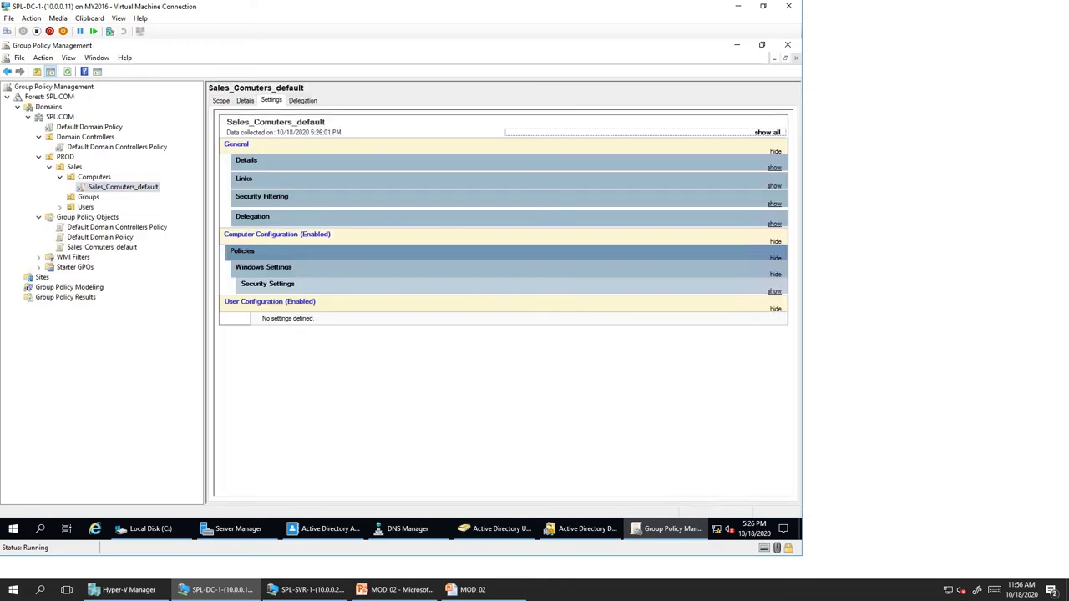
{"action": "left_click", "coordinate": [766, 132]}
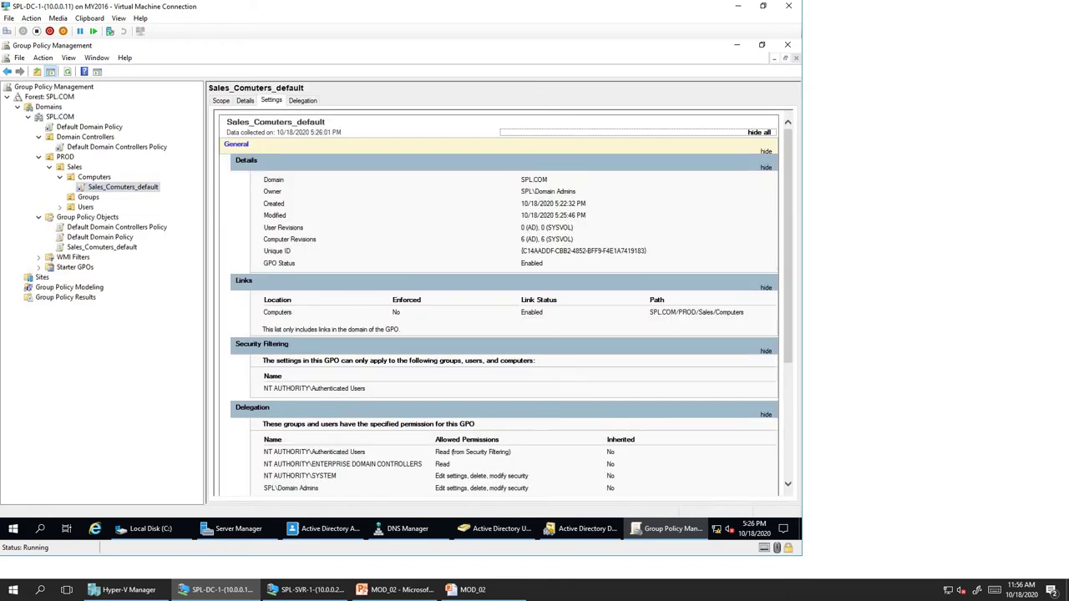
{"action": "scroll", "coordinate": [499, 302], "scroll_direction": "down", "scroll_amount": 5}
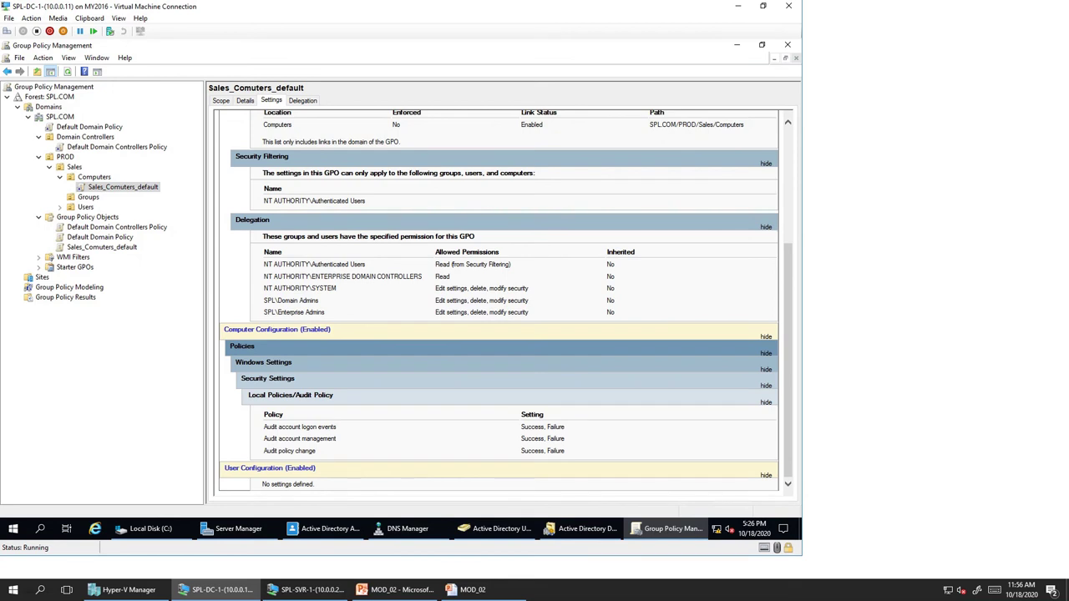
{"action": "left_click_drag", "start_coordinate": [279, 426], "coordinate": [316, 470]}
- Check CLIENT1 in Sales Computers via the server windows, then return to the host's Hyper-V Manager
{"action": "left_click", "coordinate": [495, 528]}
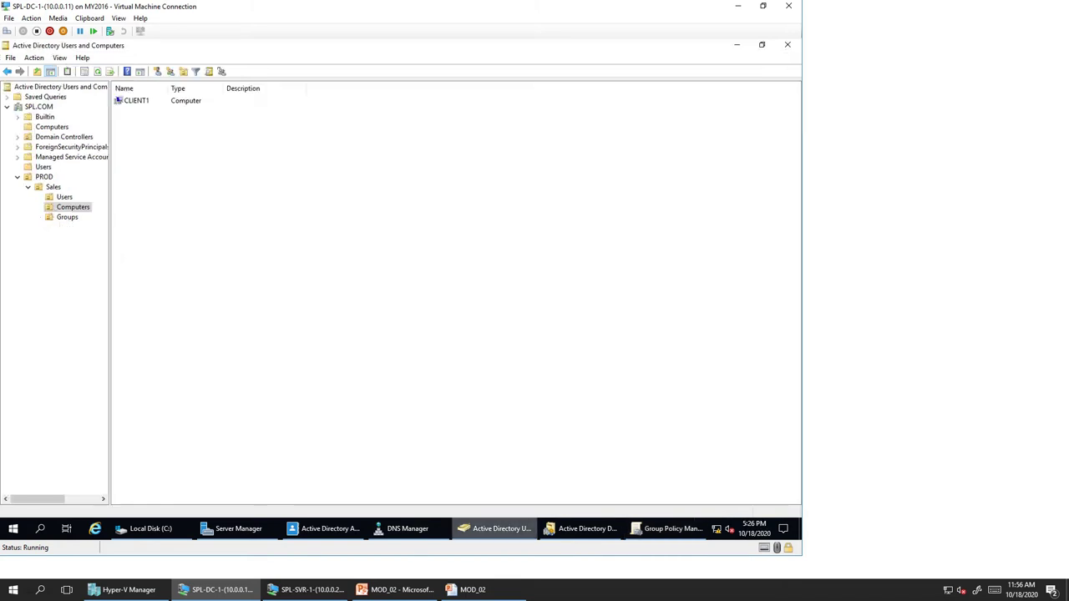
{"action": "left_click", "coordinate": [667, 528]}
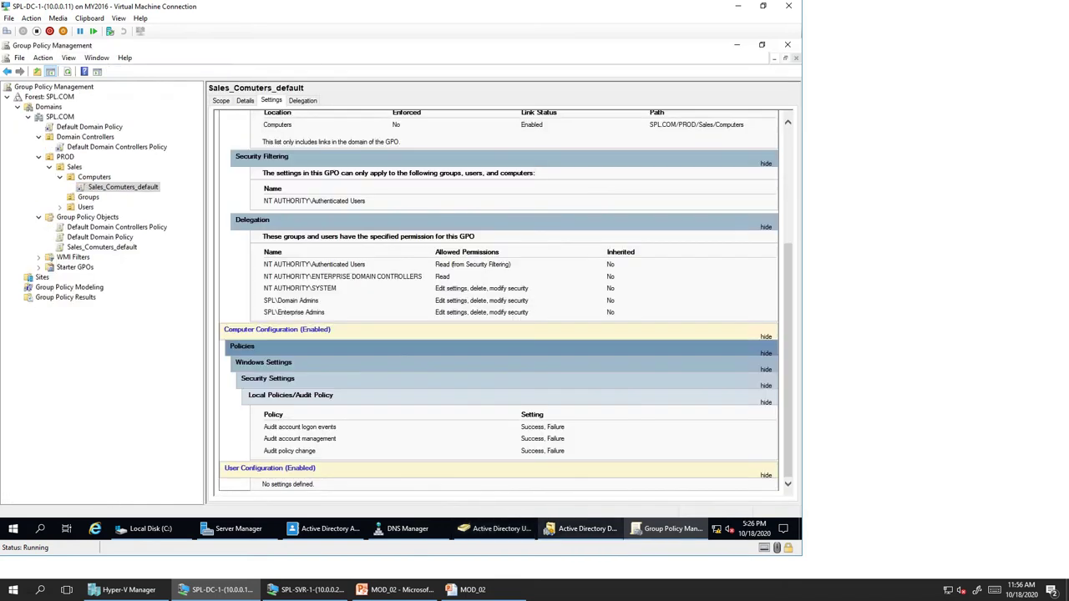
{"action": "left_click", "coordinate": [582, 528]}
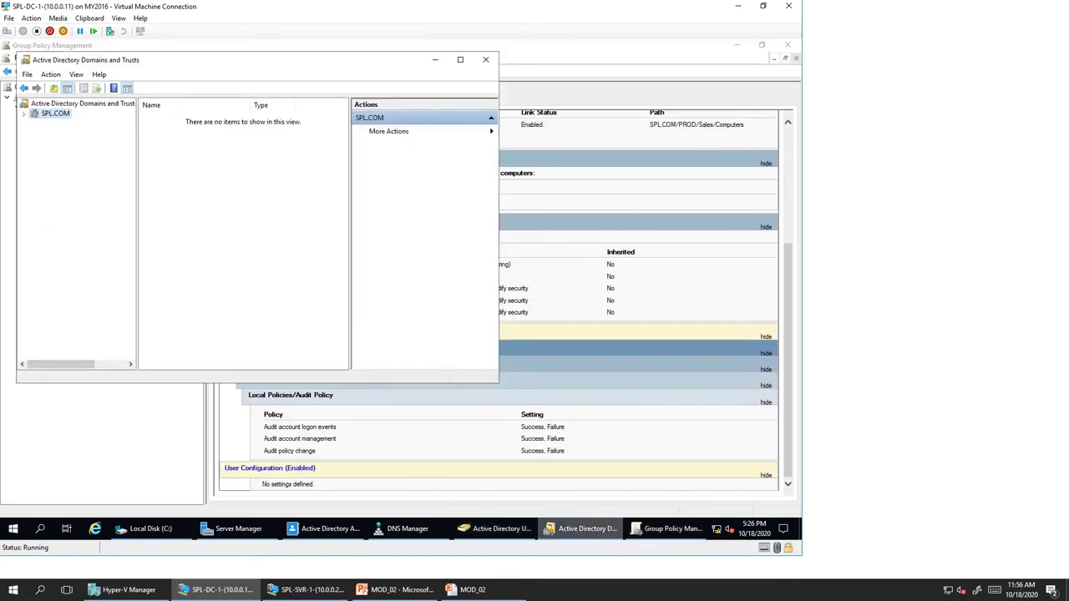
{"action": "key", "text": "alt+Tab"}
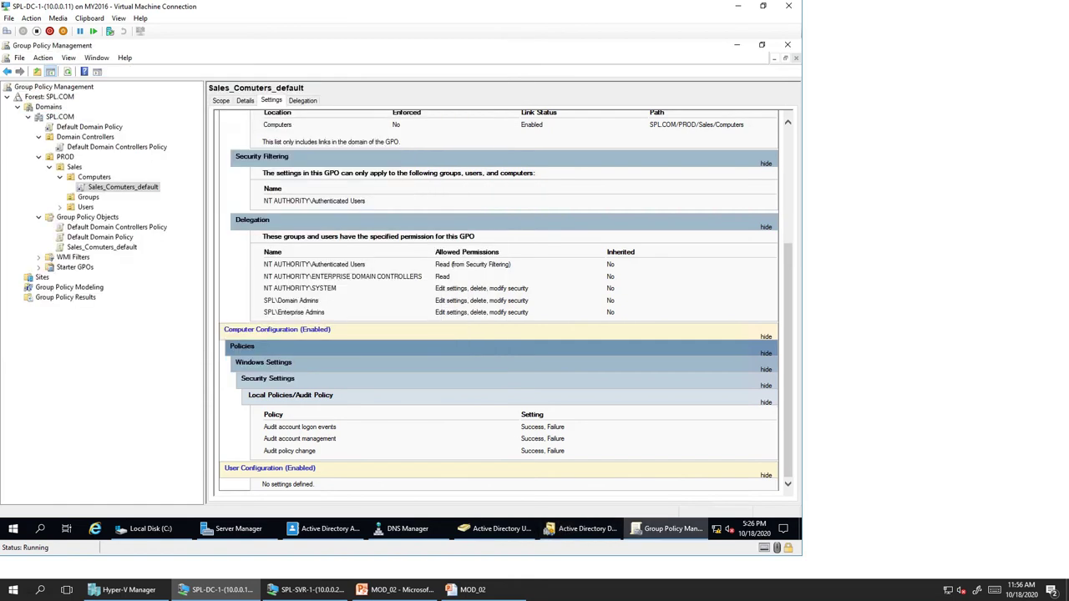
{"action": "mouse_move", "coordinate": [324, 528]}
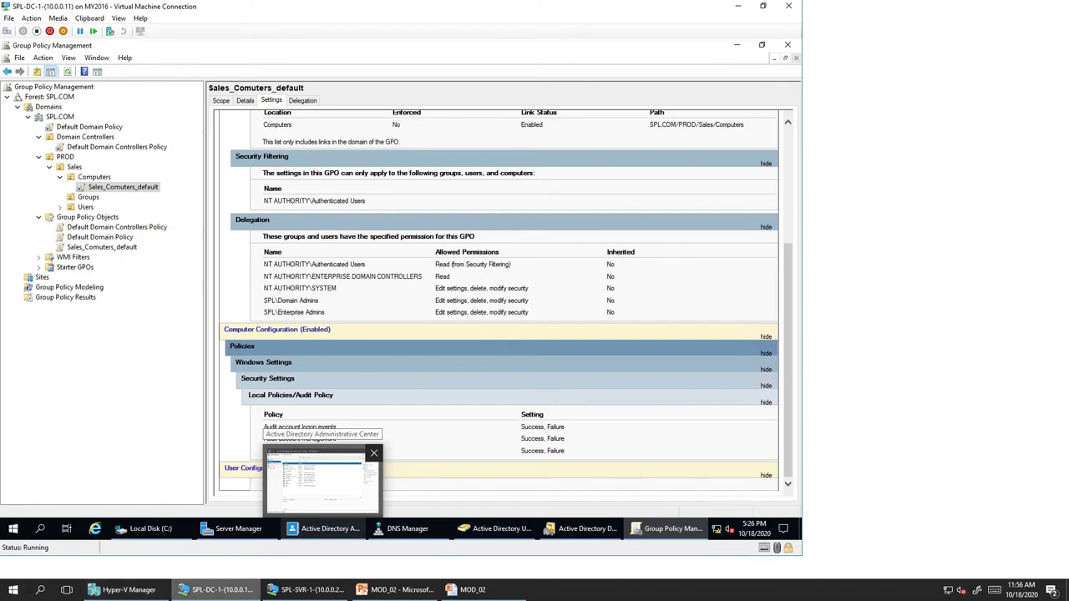
{"action": "left_click", "coordinate": [128, 589]}
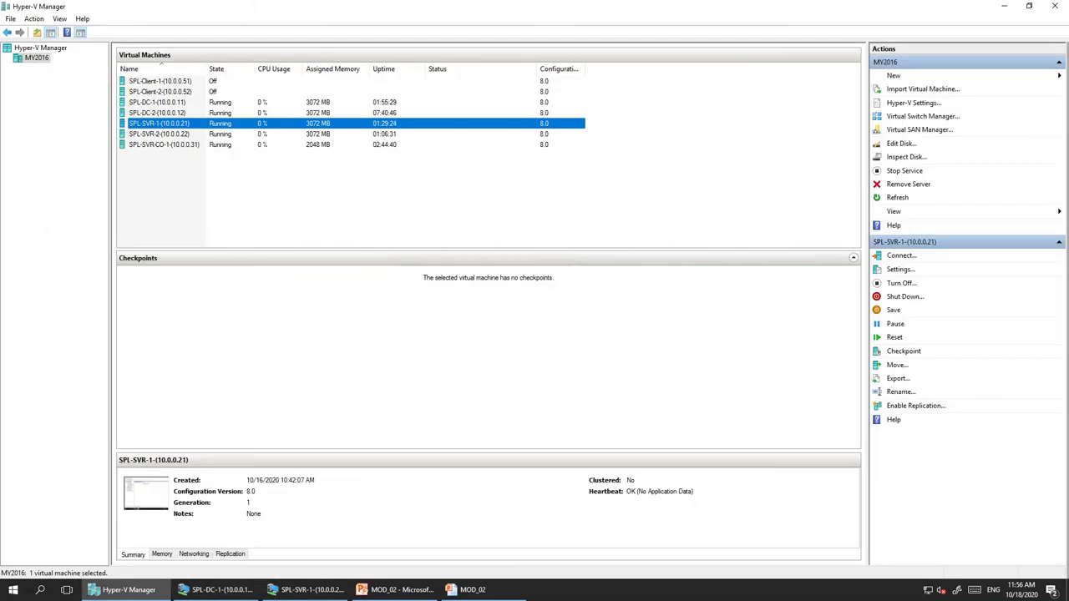
- Connect to the SPL-Client-1 virtual machine and power it on
{"action": "left_click", "coordinate": [165, 81]}
{"action": "right_click", "coordinate": [164, 81]}
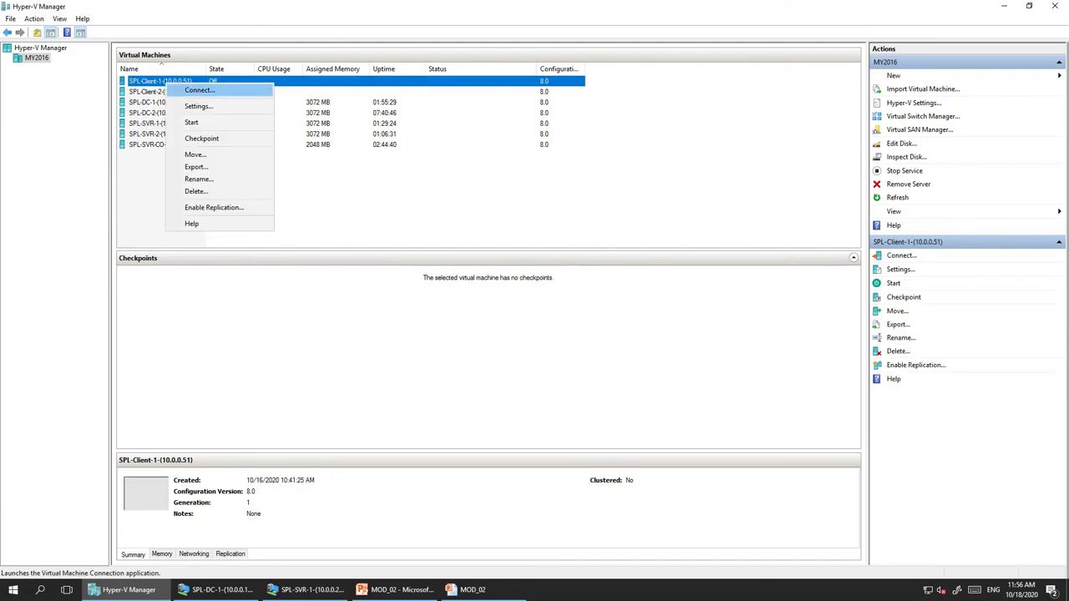
{"action": "key", "text": "Return"}
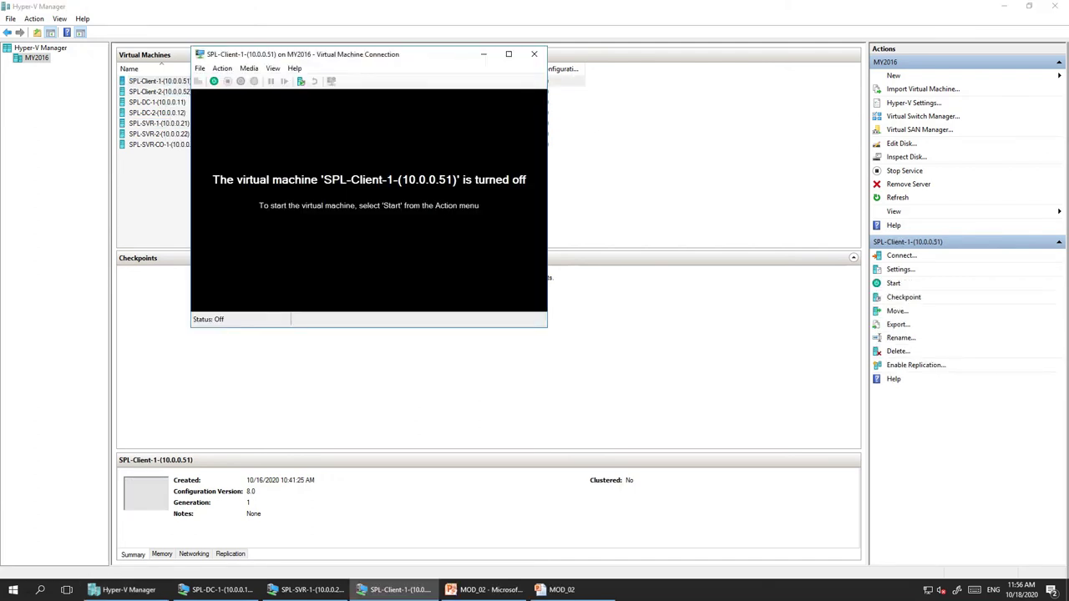
{"action": "left_click", "coordinate": [213, 81]}
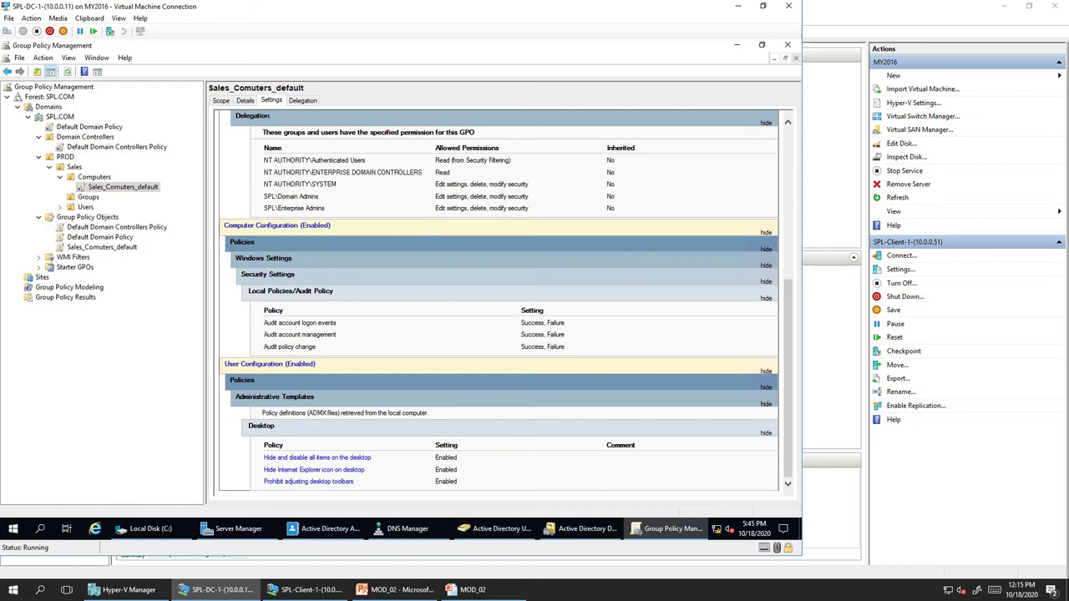
- On SPL-Client-1, search for cmd and run Command Prompt elevated with domain administrator credentials
{"action": "left_click", "coordinate": [309, 590]}
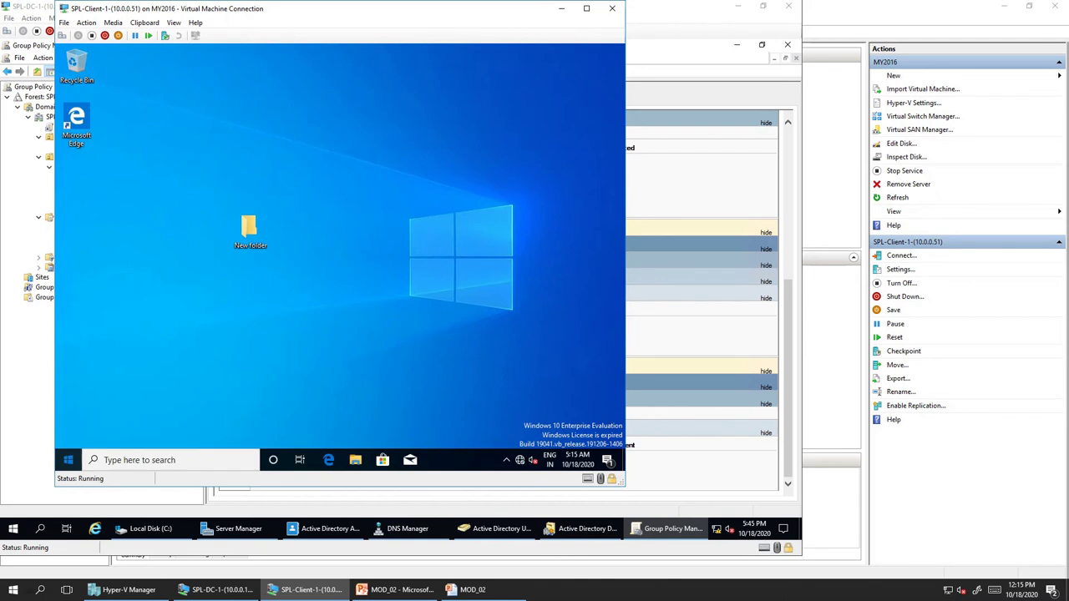
{"action": "left_click", "coordinate": [69, 459]}
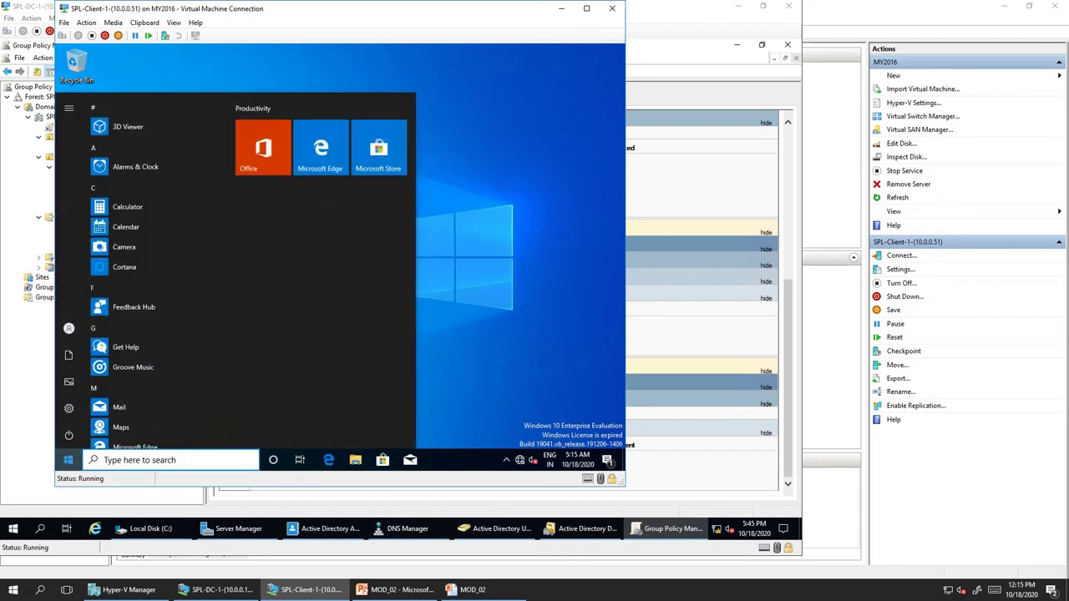
{"action": "type", "text": "cmd"}
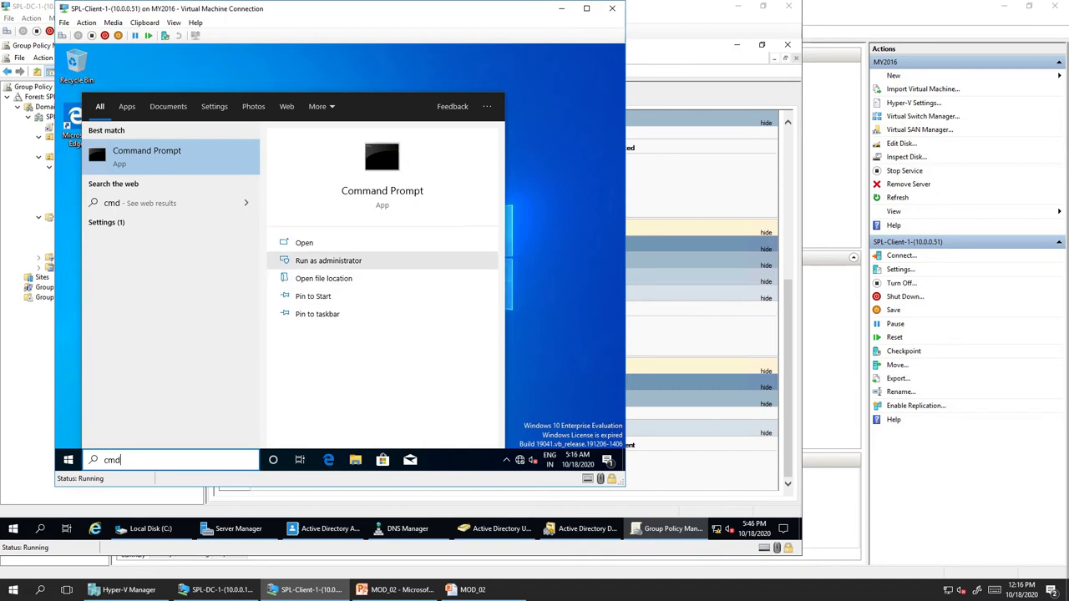
{"action": "left_click", "coordinate": [328, 260]}
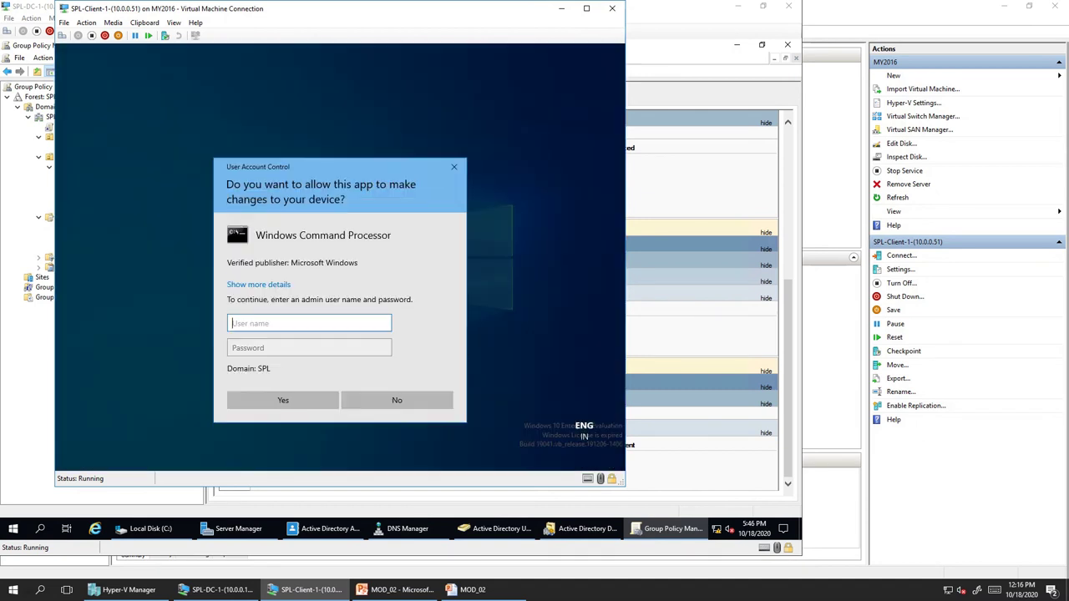
{"action": "type", "text": "spl\\administrator"}
{"action": "key", "text": "Tab"}
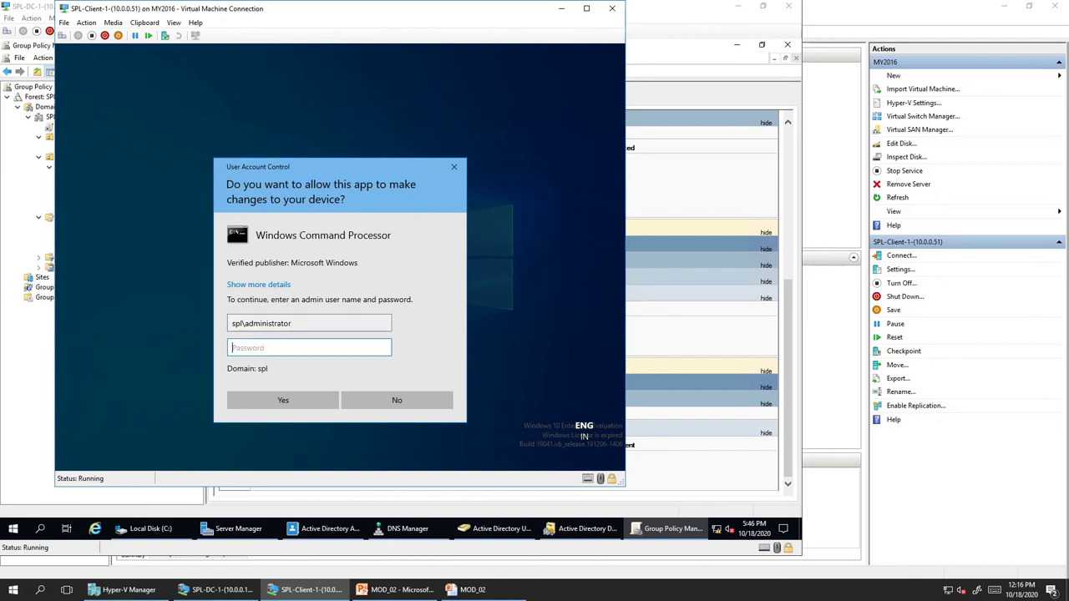
{"action": "key", "text": "Return"}
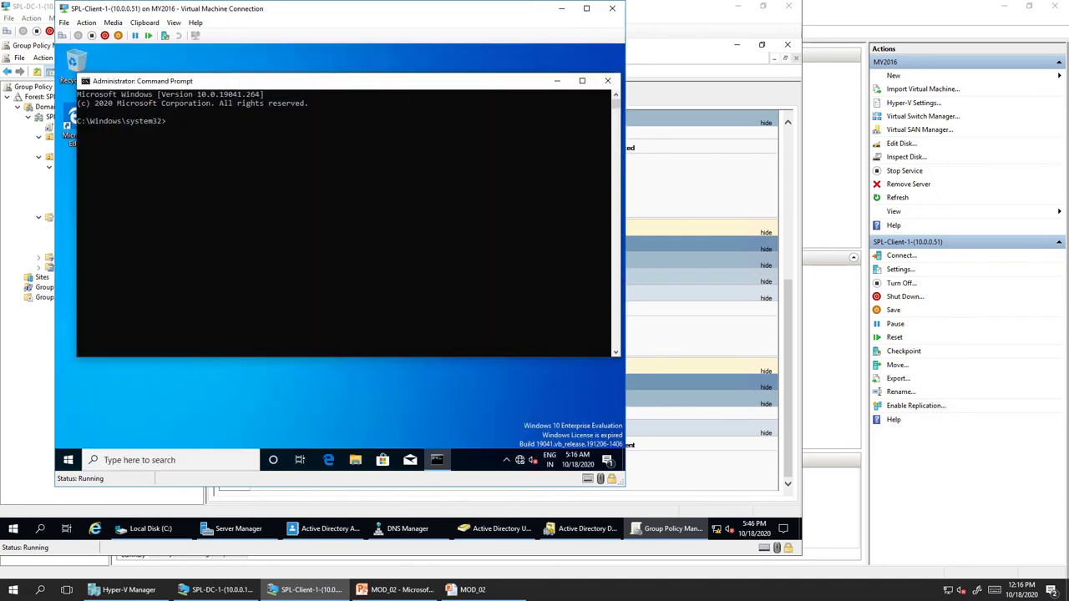
- Move to the root of C: with cd\ and clear the console with cls
{"action": "type", "text": "cd\\"}
{"action": "key", "text": "Return"}
{"action": "type", "text": "cls"}
{"action": "key", "text": "Return"}
{"action": "key", "text": "Return"}
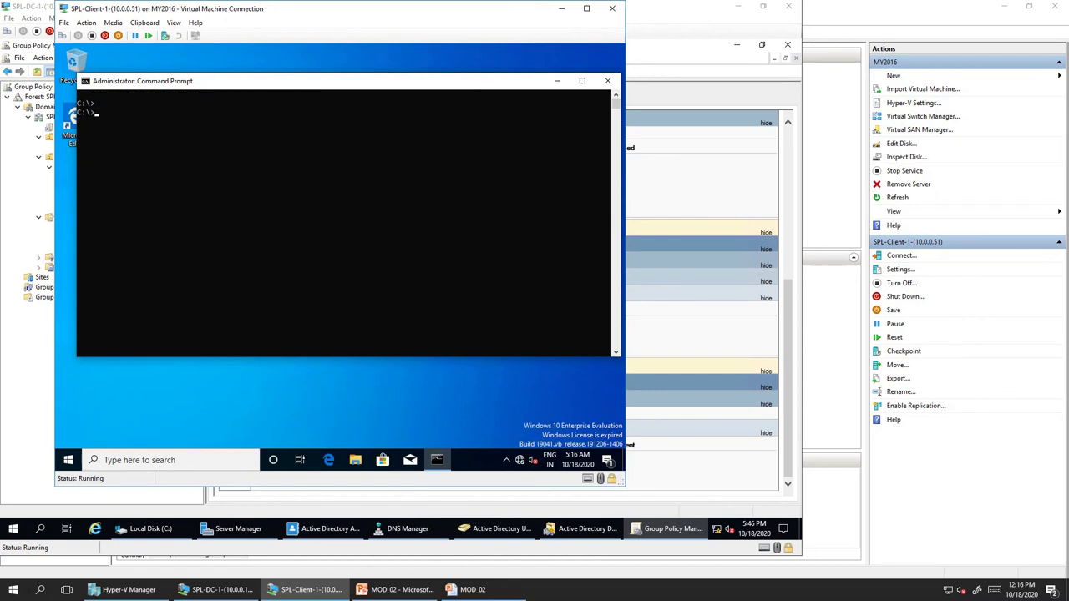
- Run gpupdate /force, fixing the typo, then search Start for cmd
{"action": "type", "text": "gpupdat"}
{"action": "type", "text": "/froce"}
{"action": "key", "text": "BackSpace"}
{"action": "key", "text": "BackSpace"}
{"action": "type", "text": "orce"}
{"action": "key", "text": "Return"}
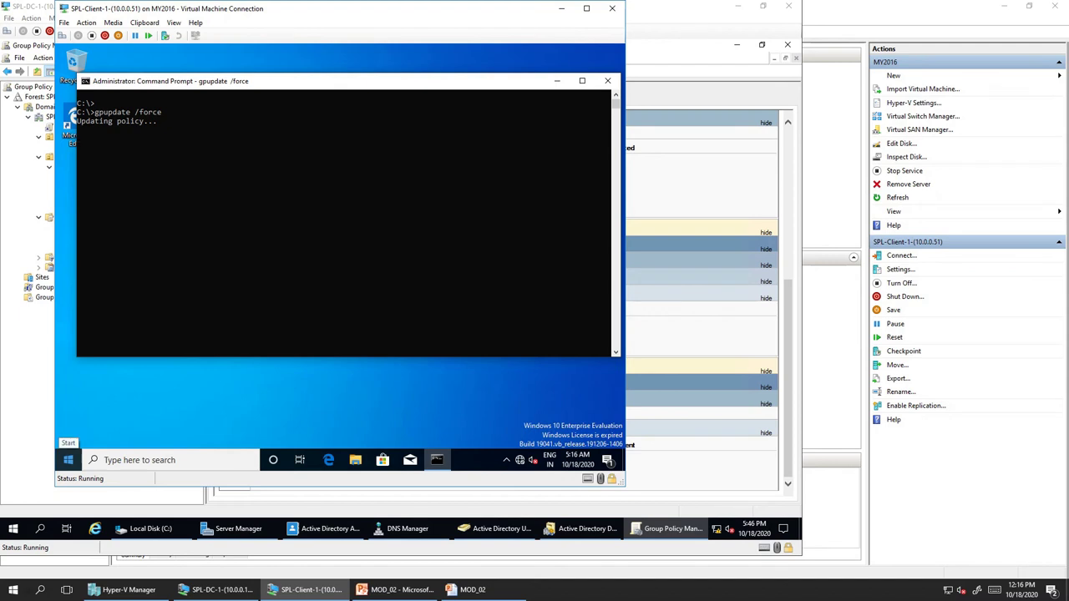
{"action": "left_click", "coordinate": [68, 459]}
{"action": "type", "text": "cmd"}
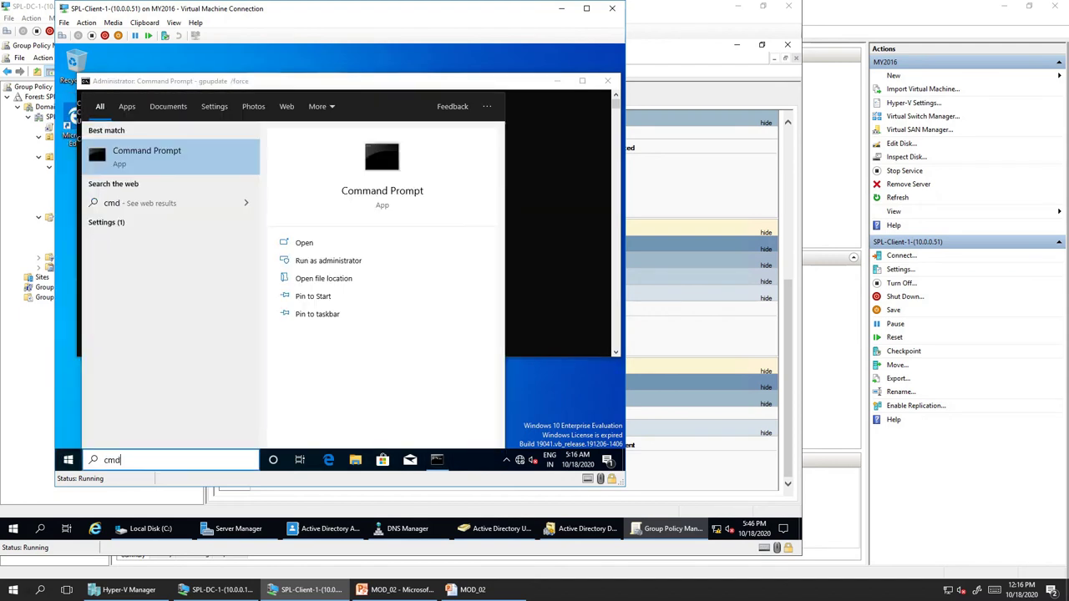
- Open another elevated Command Prompt with domain administrator credentials, re-entering the password, then close it with Alt+F4
{"action": "left_click", "coordinate": [328, 260]}
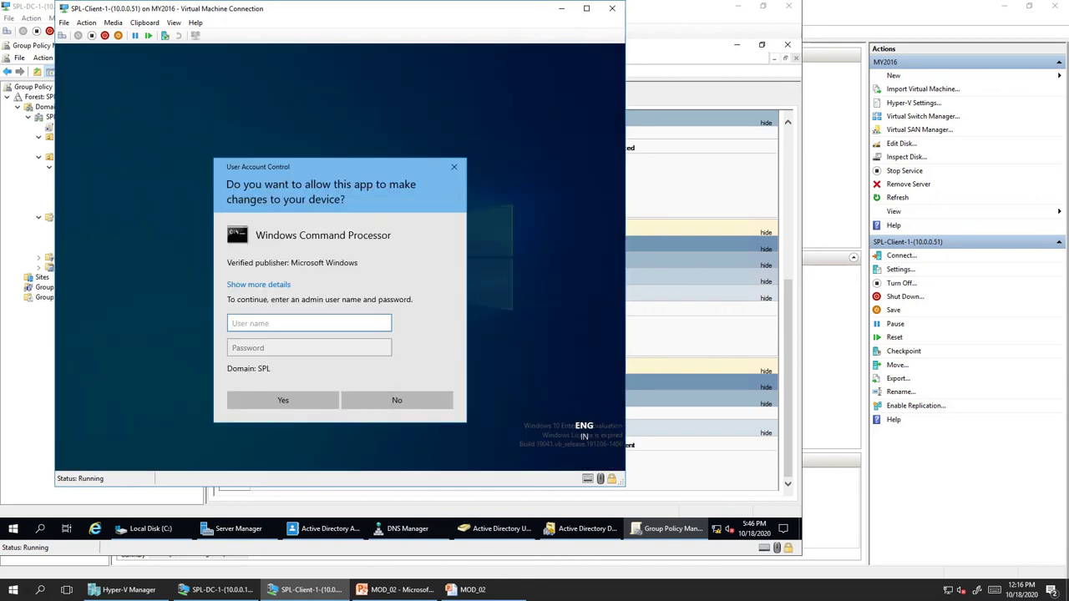
{"action": "type", "text": "a"}
{"action": "key", "text": "BackSpace"}
{"action": "type", "text": "spl\\administrator"}
{"action": "key", "text": "Tab"}
{"action": "type", "text": "•••"}
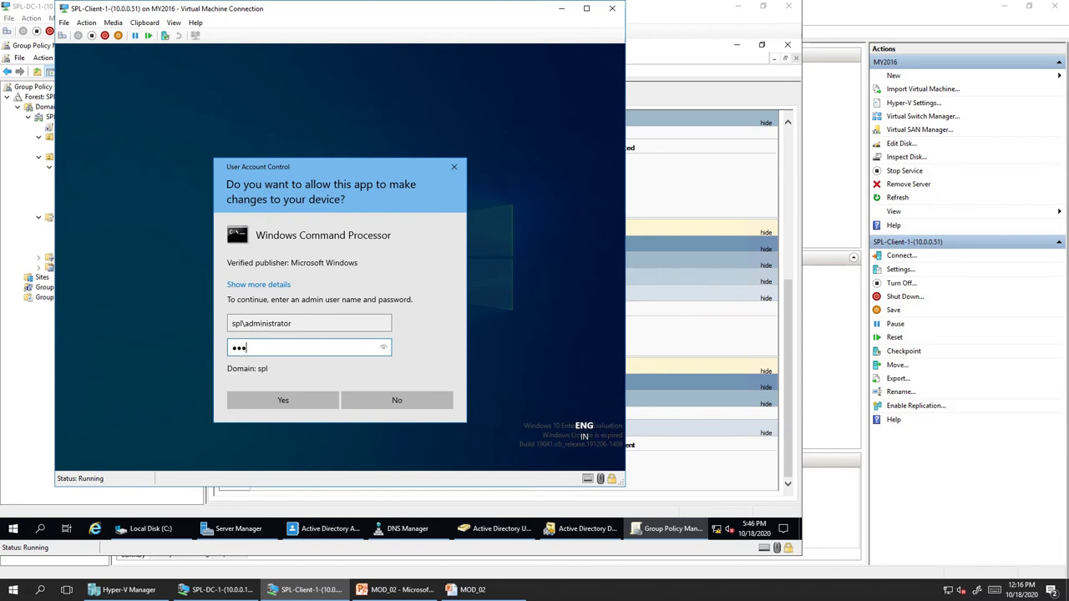
{"action": "type", "text": "•••••"}
{"action": "key", "text": "Return"}
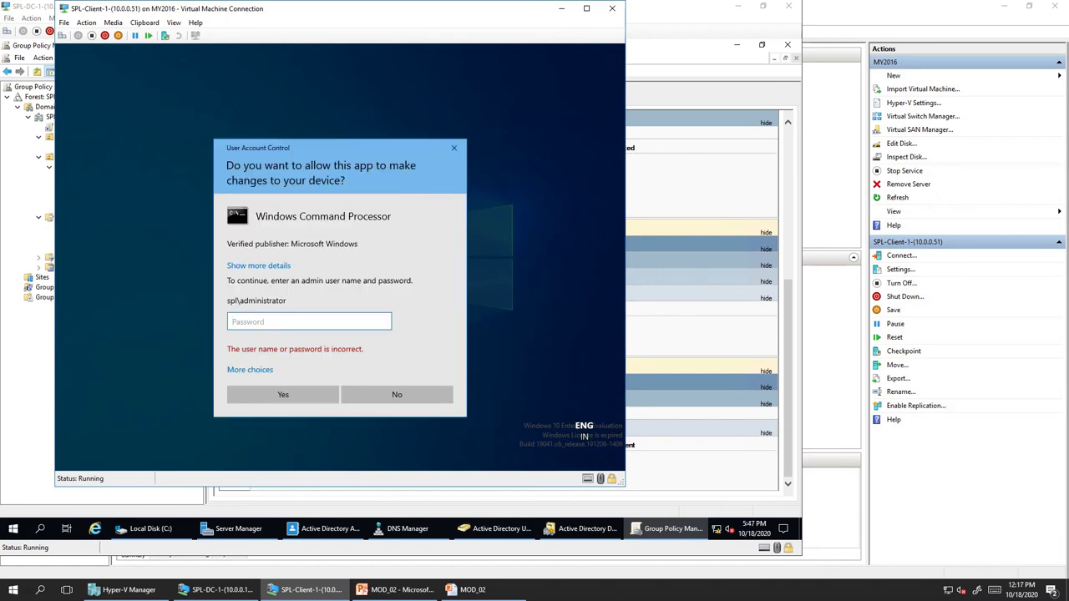
{"action": "type", "text": "•••••••••"}
{"action": "key", "text": "Return"}
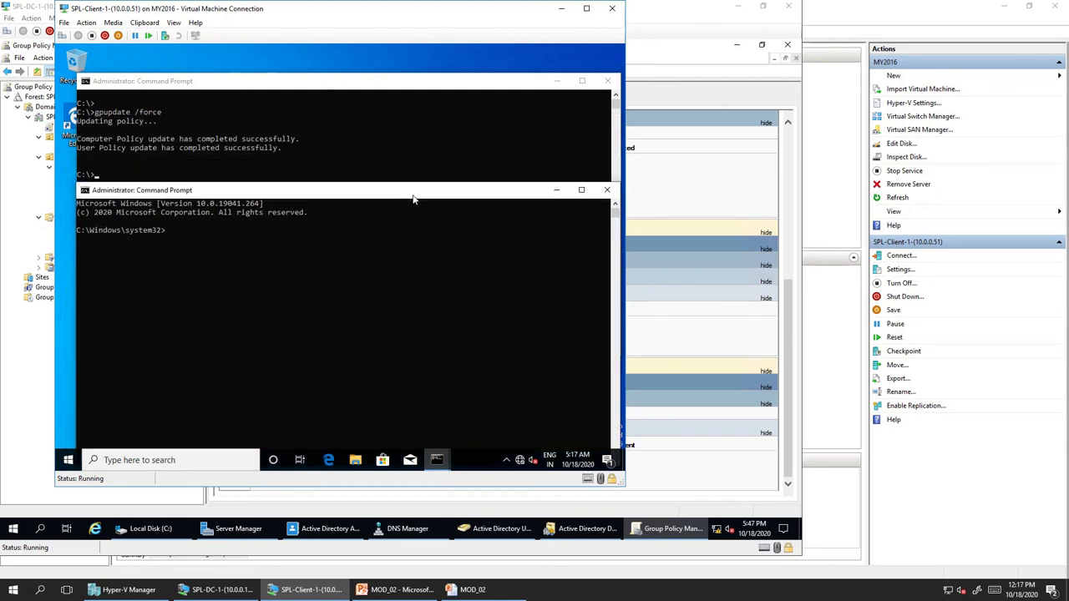
{"action": "key", "text": "alt+F4"}
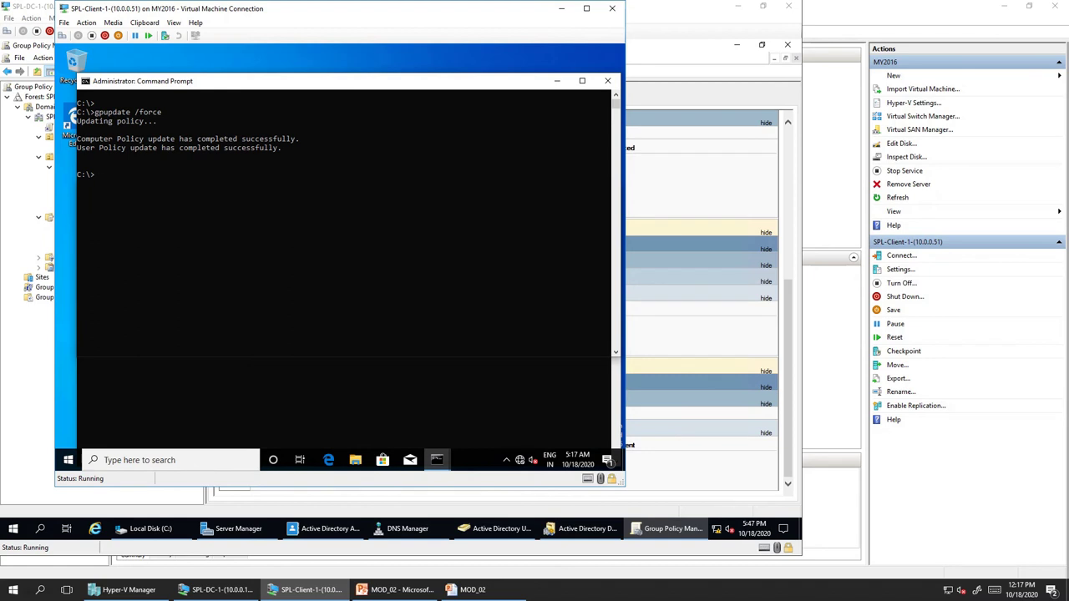
- Run gpresult /r and highlight the applied Sales_Comuters_default and Default Domain Policy lines
{"action": "type", "text": "gpresult /r"}
{"action": "key", "text": "Return"}
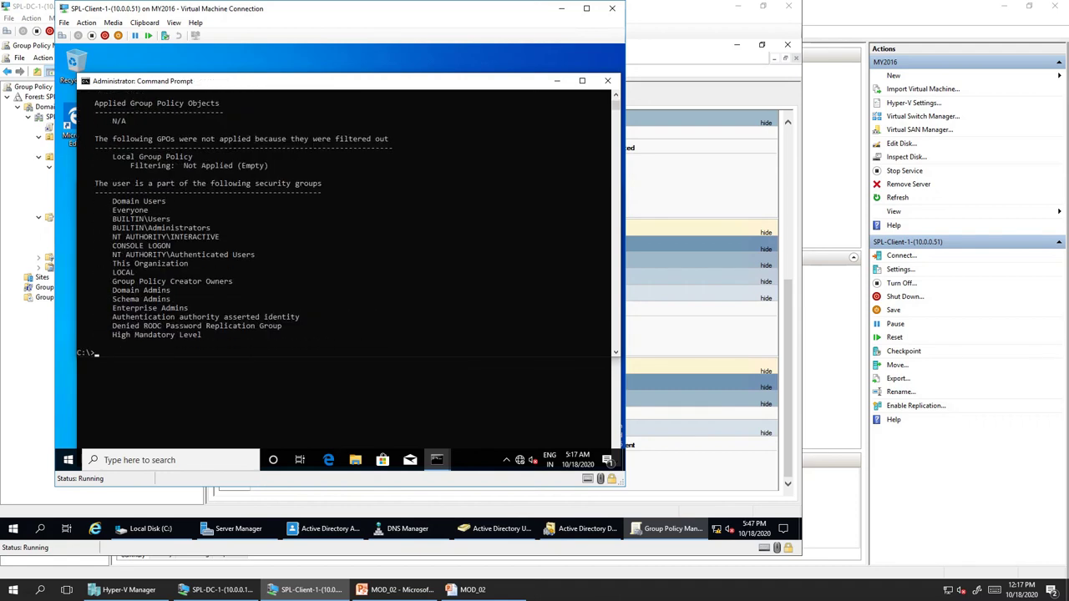
{"action": "scroll", "coordinate": [344, 221], "scroll_direction": "up", "scroll_amount": 8}
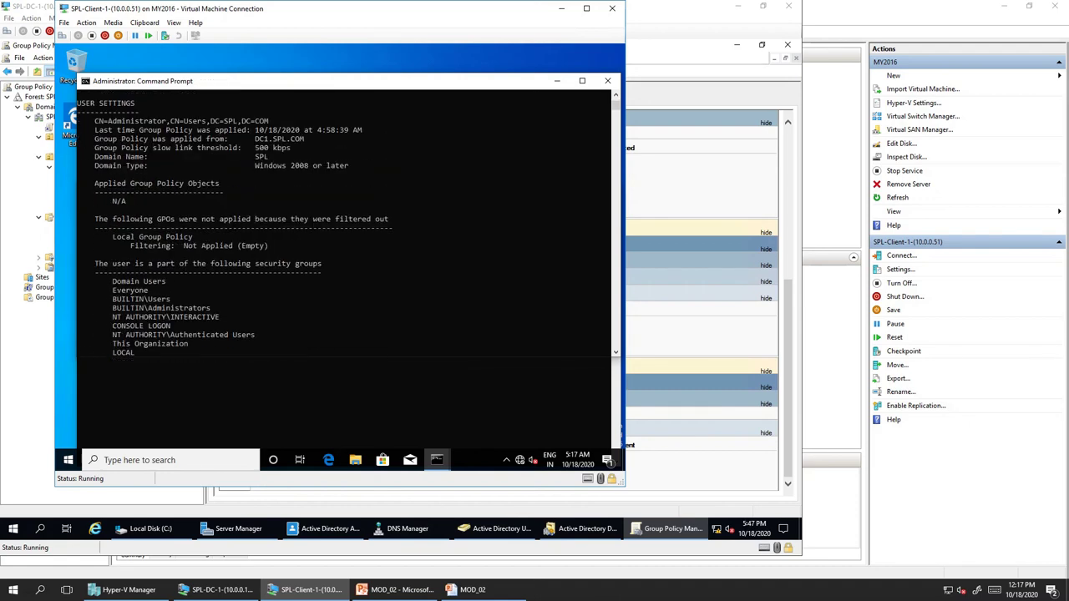
{"action": "scroll", "coordinate": [344, 221], "scroll_direction": "up", "scroll_amount": 5}
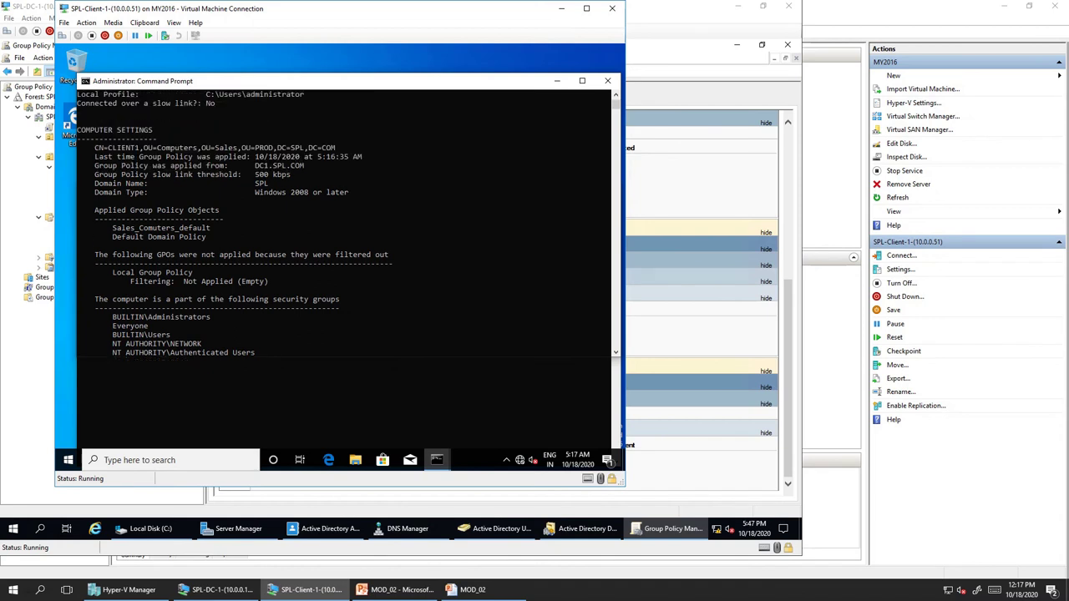
{"action": "left_click_drag", "start_coordinate": [112, 228], "coordinate": [206, 237]}
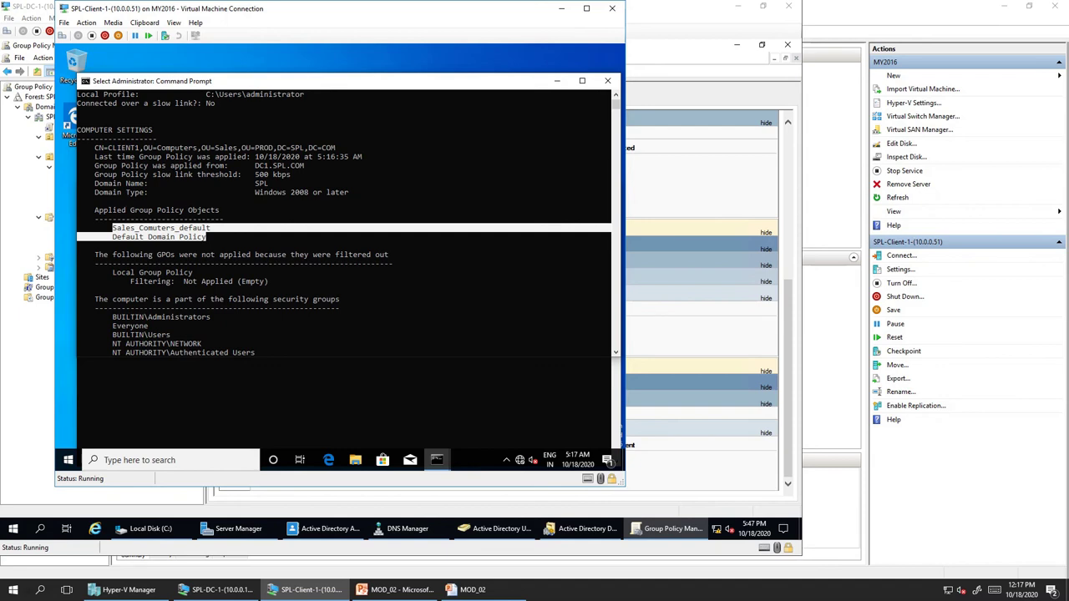
- Scroll back and highlight the earlier gpupdate /force and gpresult /r command lines
{"action": "scroll", "coordinate": [344, 224], "scroll_direction": "up", "scroll_amount": 4}
{"action": "scroll", "coordinate": [344, 223], "scroll_direction": "down", "scroll_amount": 5}
{"action": "scroll", "coordinate": [344, 224], "scroll_direction": "down", "scroll_amount": 7}
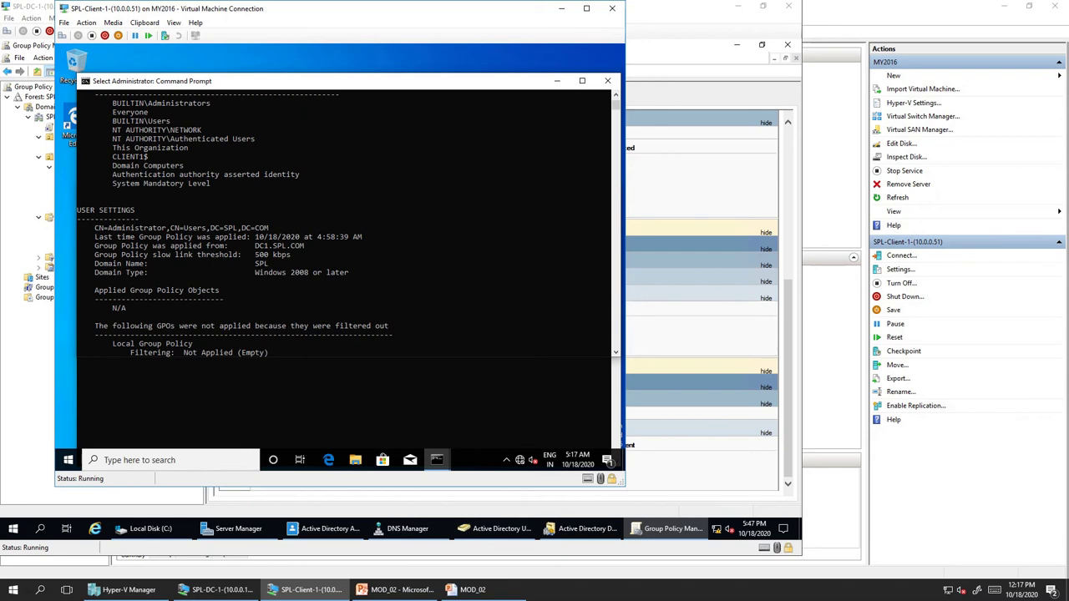
{"action": "scroll", "coordinate": [344, 224], "scroll_direction": "up", "scroll_amount": 15}
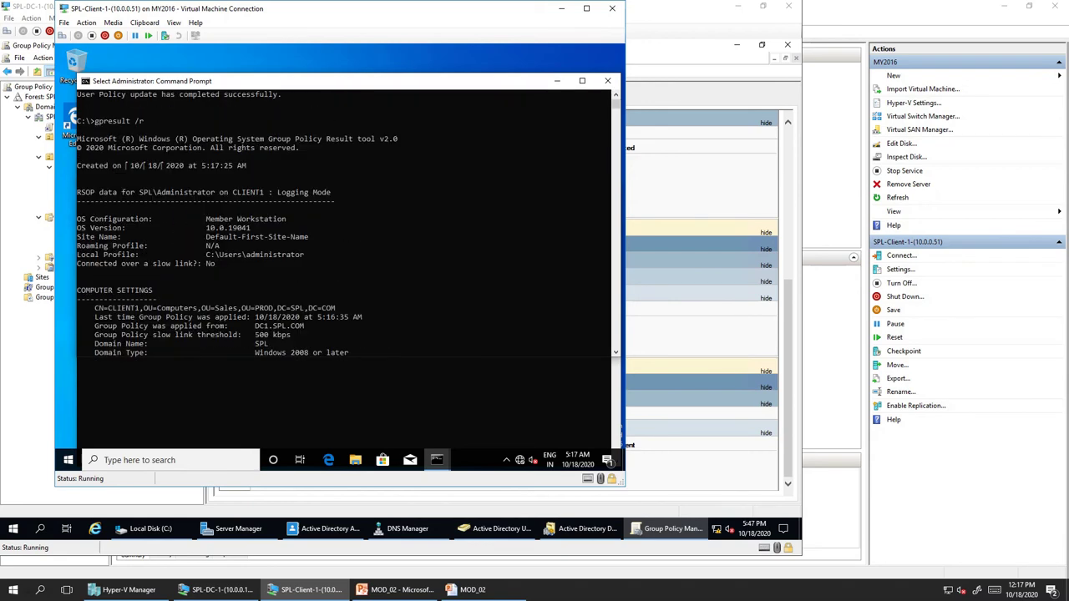
{"action": "scroll", "coordinate": [344, 224], "scroll_direction": "up", "scroll_amount": 1}
{"action": "scroll", "coordinate": [344, 224], "scroll_direction": "up", "scroll_amount": 1}
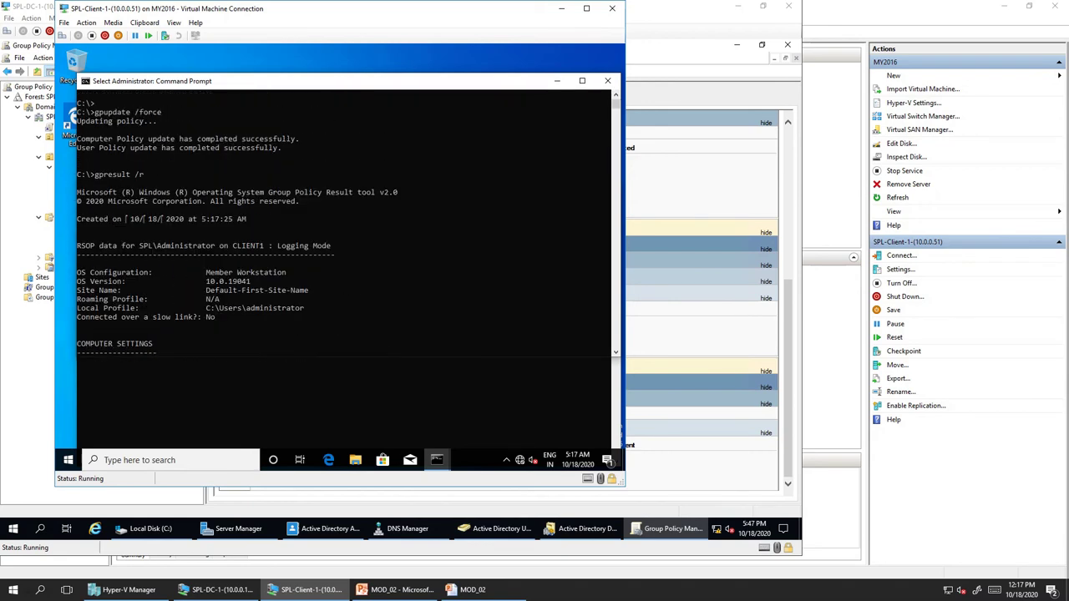
{"action": "left_click_drag", "start_coordinate": [169, 112], "coordinate": [97, 112]}
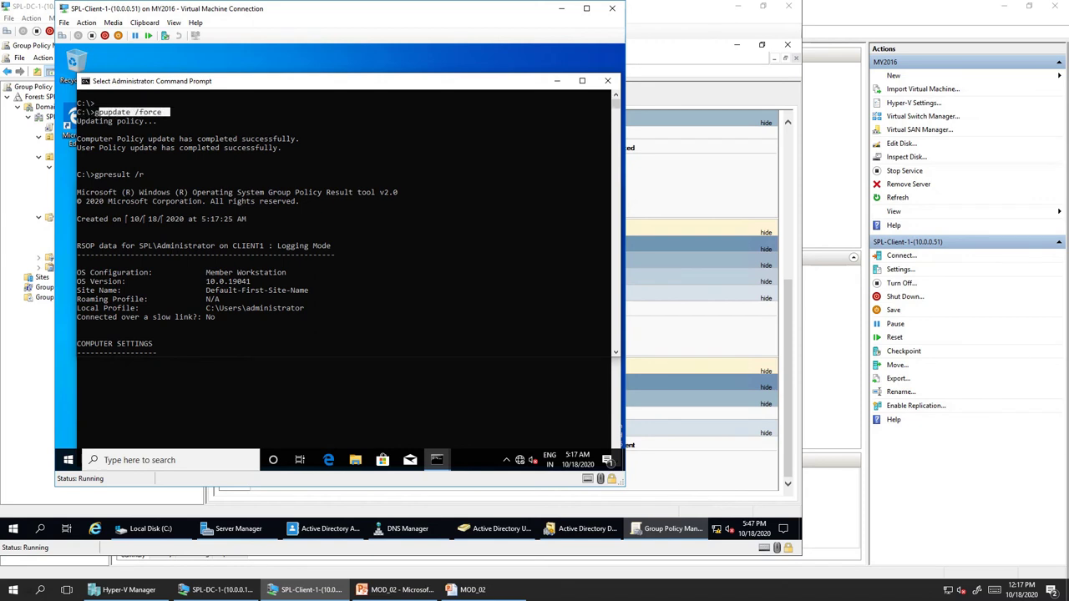
{"action": "left_click_drag", "start_coordinate": [148, 173], "coordinate": [95, 174]}
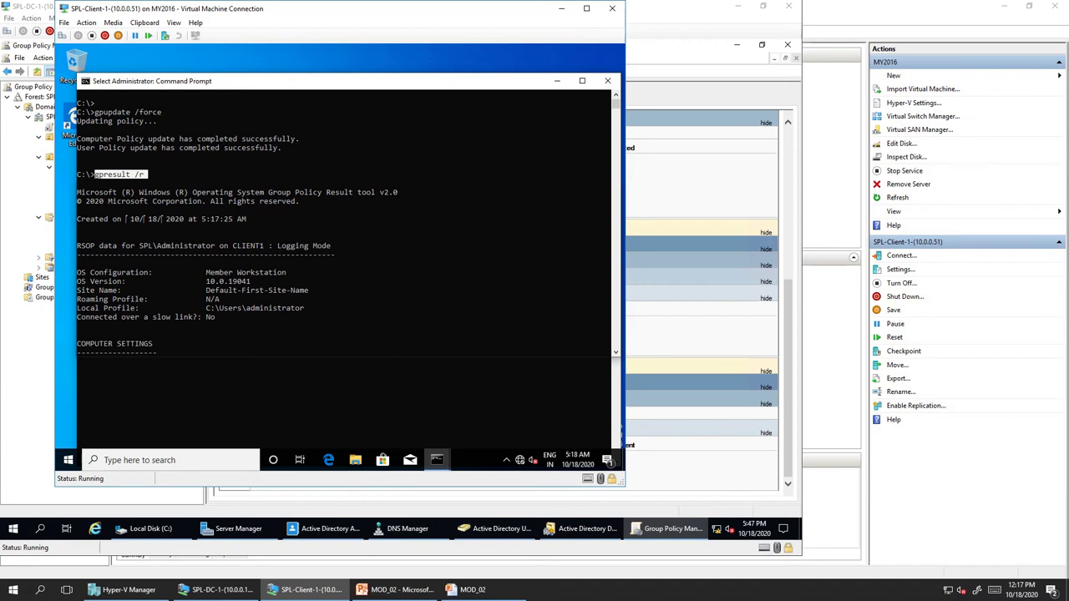
- In the second elevated prompt, run cd\, cls and rsop.msc
{"action": "mouse_move", "coordinate": [436, 459]}
{"action": "left_click", "coordinate": [498, 409]}
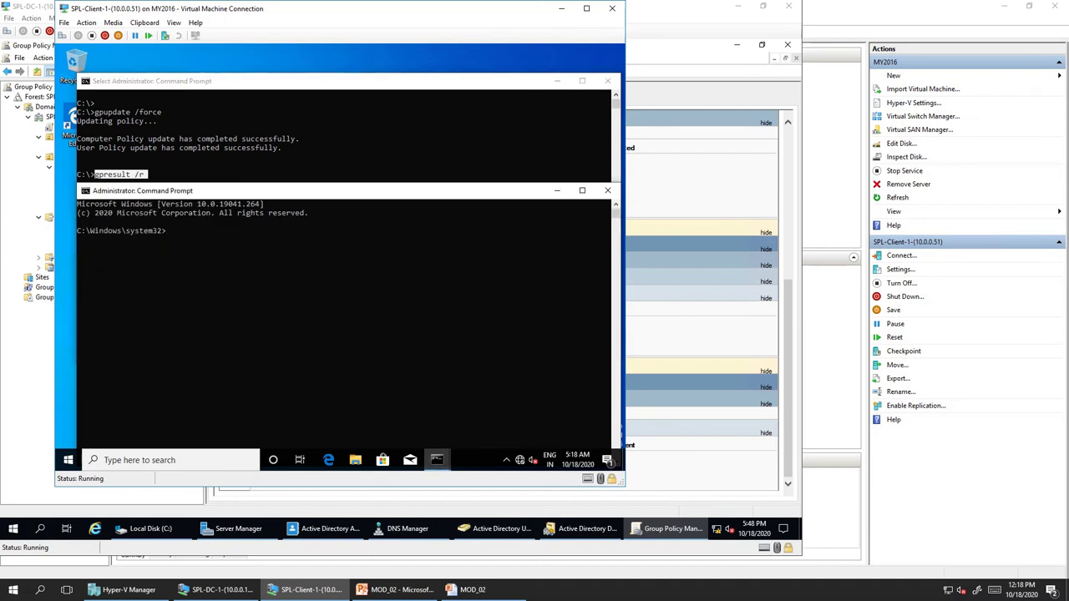
{"action": "type", "text": "cd\\"}
{"action": "key", "text": "Return"}
{"action": "type", "text": "cls"}
{"action": "key", "text": "Return"}
{"action": "key", "text": "Return"}
{"action": "type", "text": "rs"}
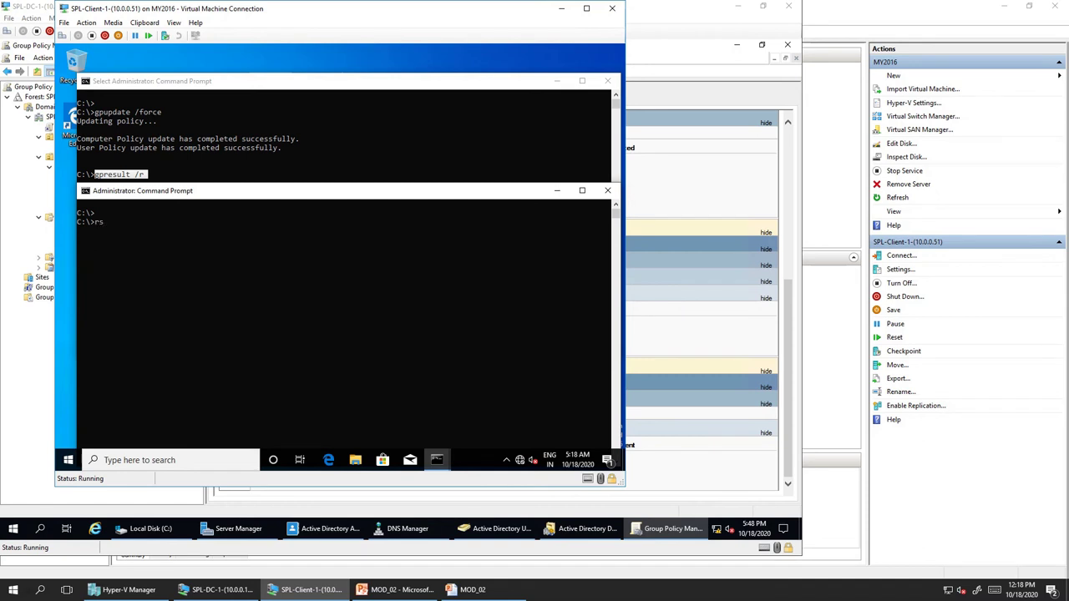
{"action": "type", "text": "op.msc"}
{"action": "key", "text": "Return"}
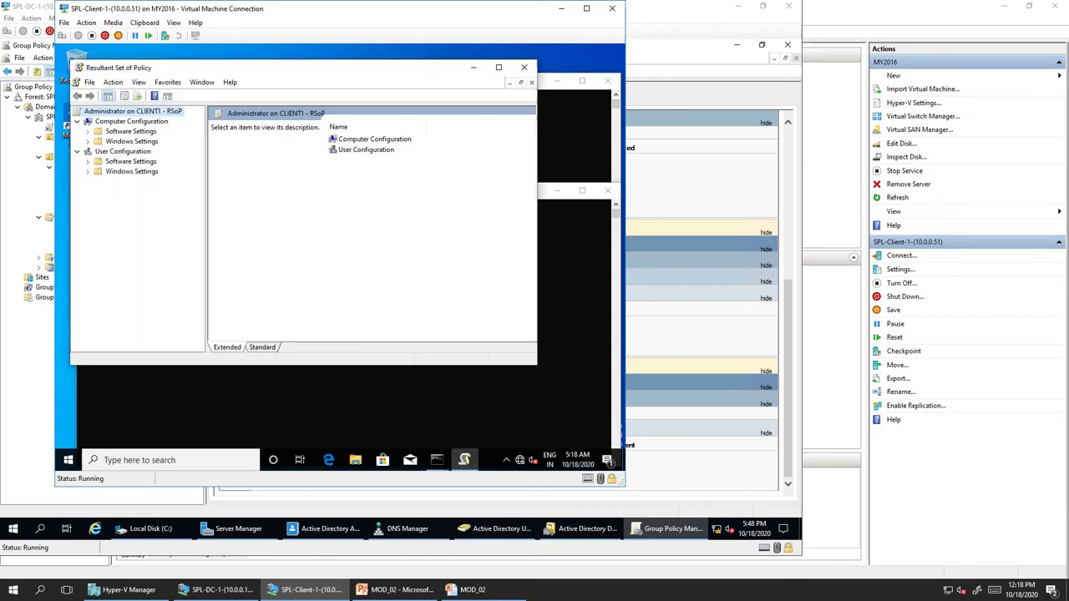
- Expand the computer and user Software and Windows Settings in RSoP, then close it without saving
{"action": "left_click", "coordinate": [130, 131]}
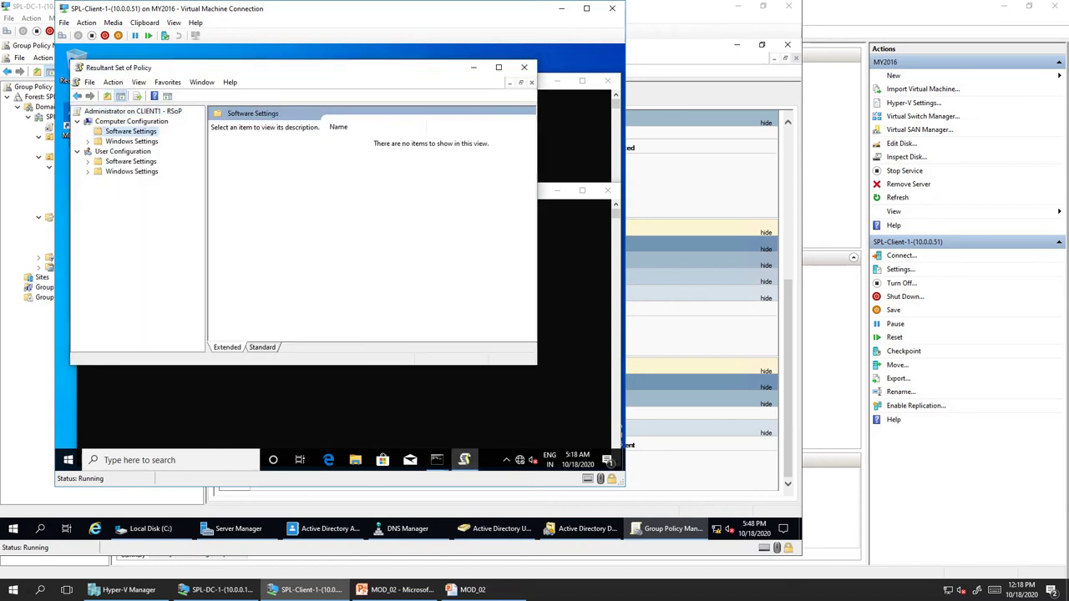
{"action": "double_click", "coordinate": [131, 141]}
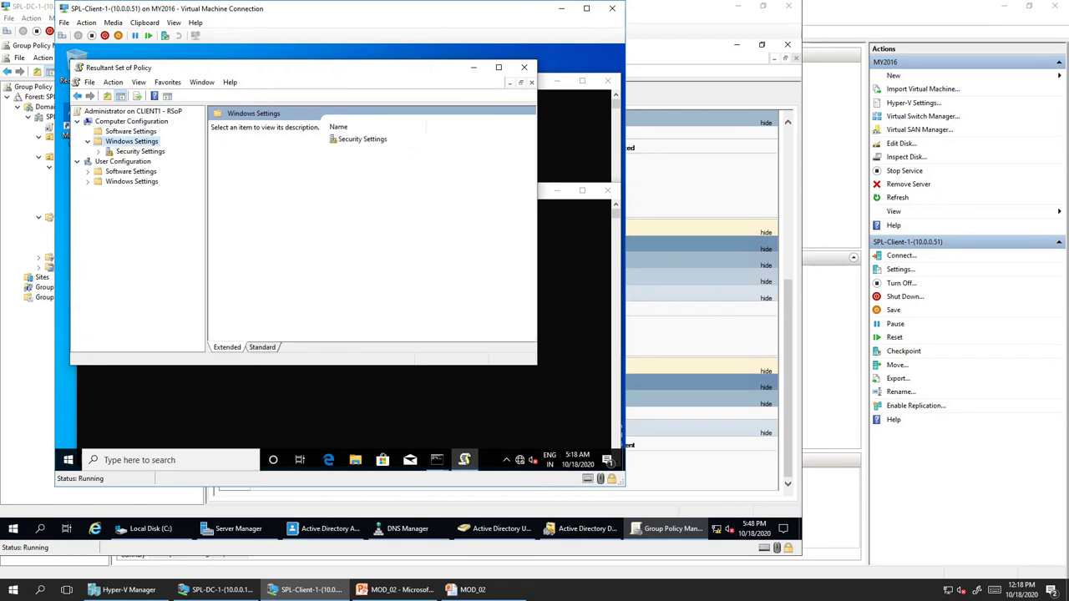
{"action": "left_click", "coordinate": [130, 171]}
{"action": "double_click", "coordinate": [131, 181]}
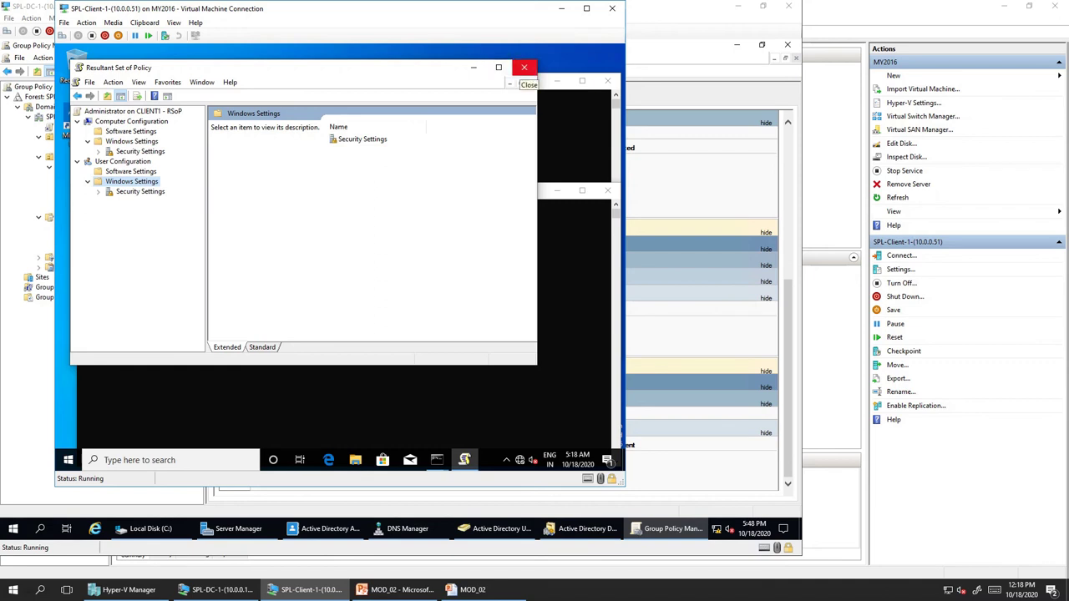
{"action": "left_click", "coordinate": [523, 67]}
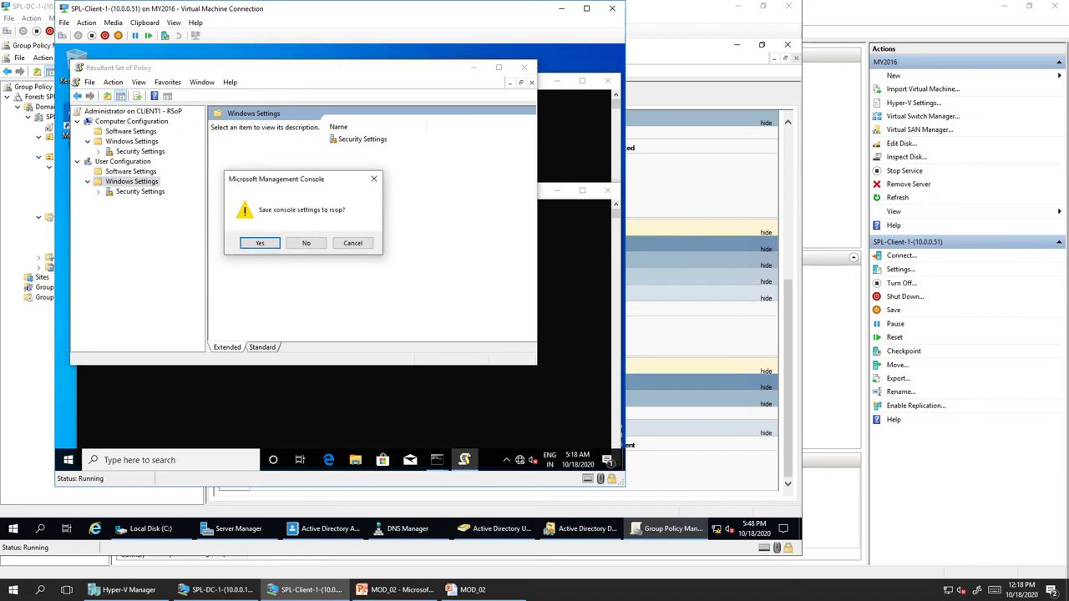
{"action": "key", "text": "Return"}
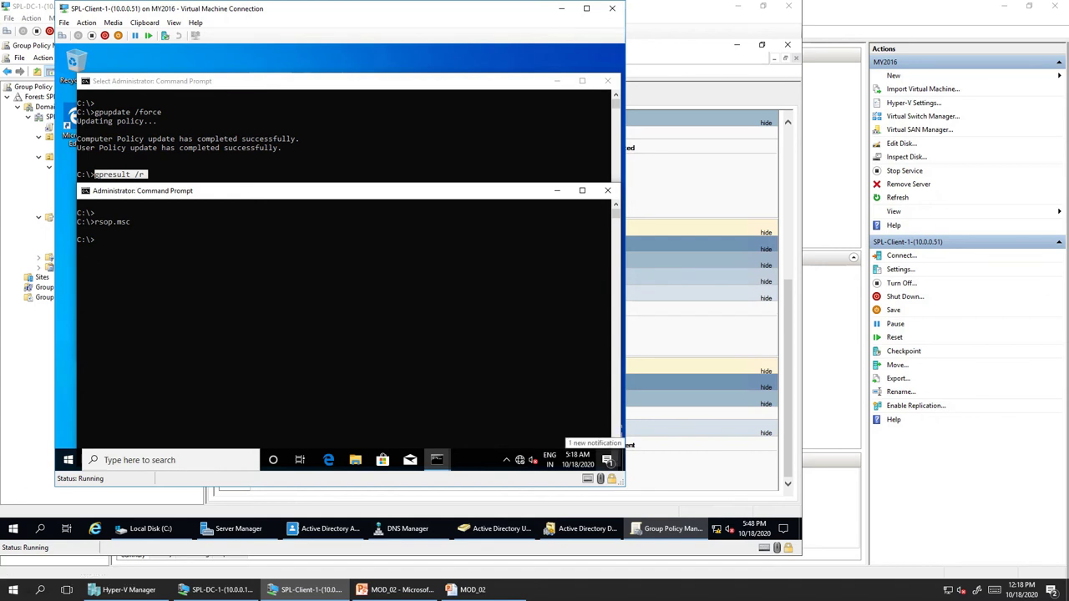
- Switch back to the domain controller and show the 'What is AD CS?' slide
{"action": "key", "text": "alt+Tab"}
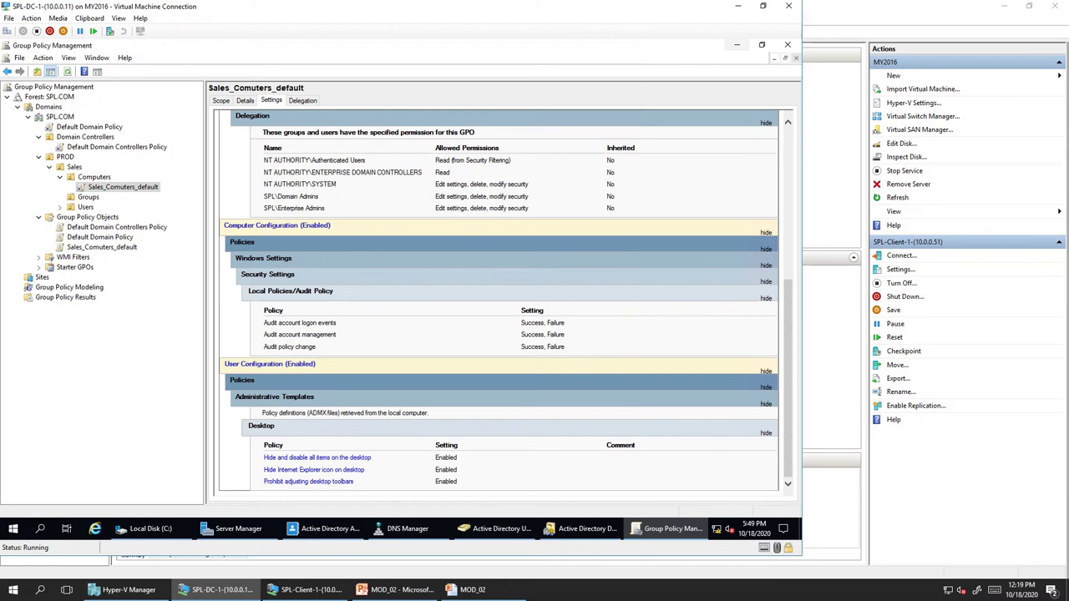
{"action": "mouse_move", "coordinate": [468, 589]}
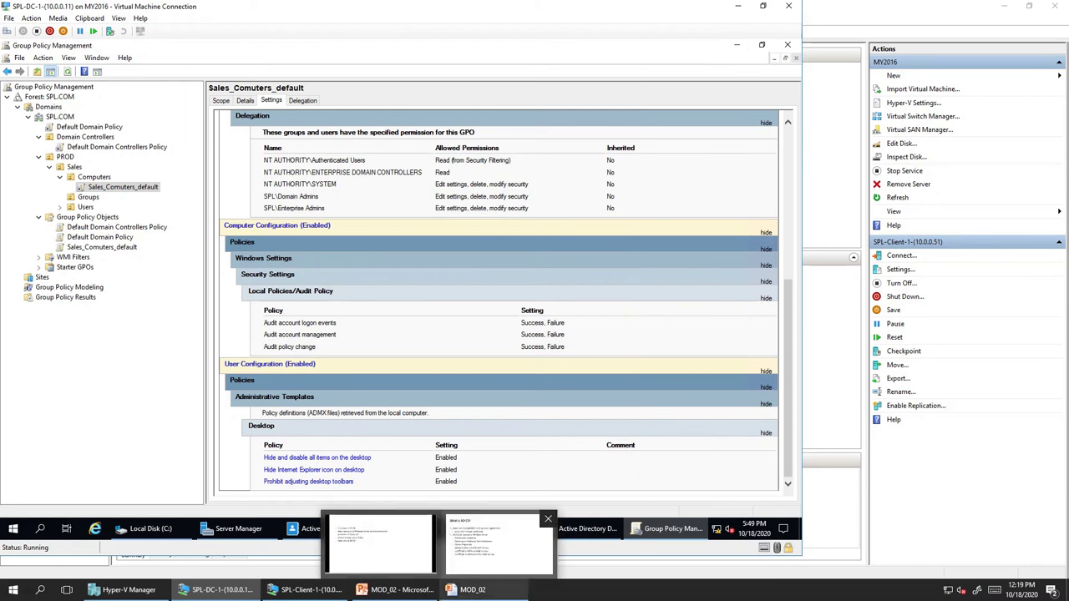
{"action": "left_click", "coordinate": [500, 544]}
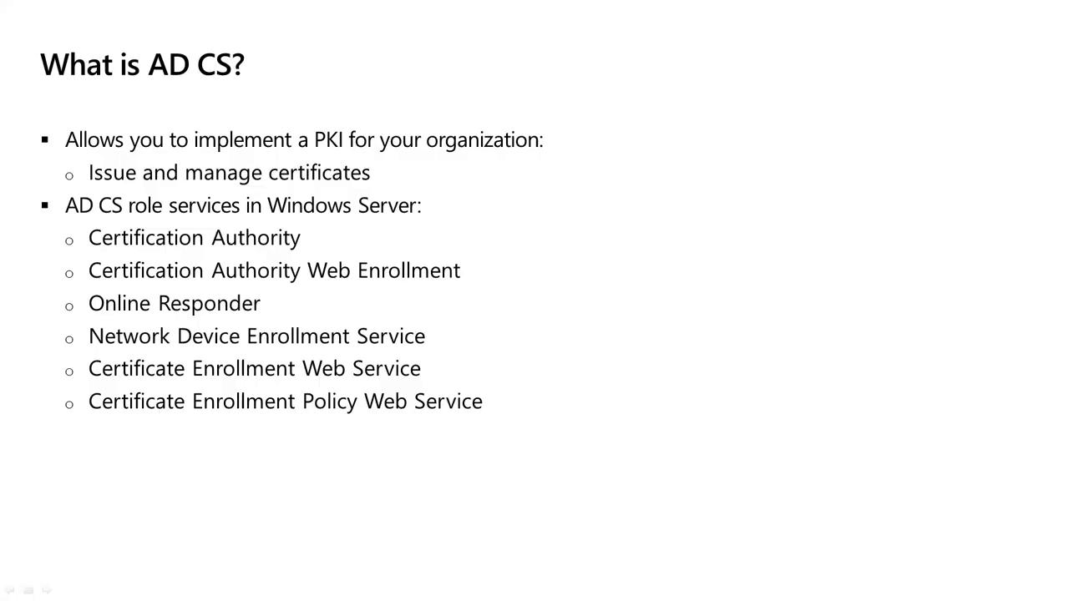
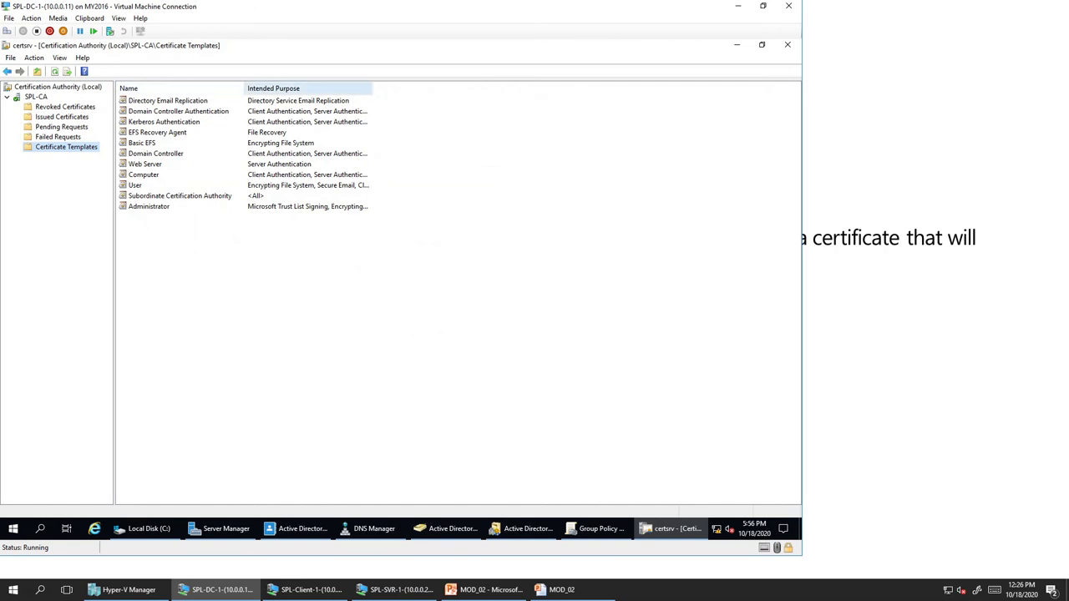
- Auto-fit the Intended Purpose column and select the User template, dismissing the list's New menu unused
{"action": "double_click", "coordinate": [372, 87]}
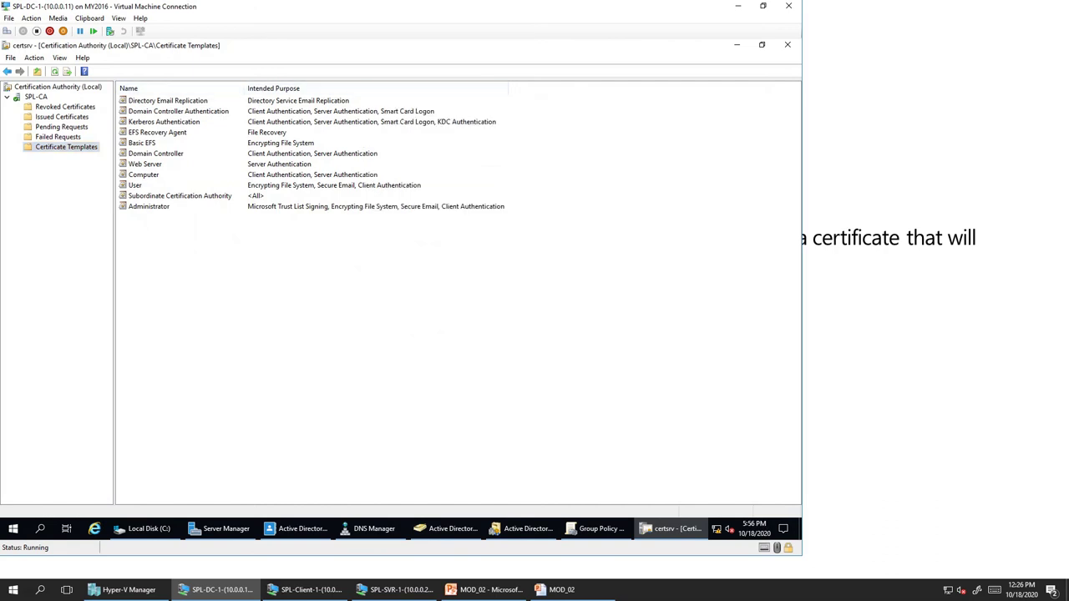
{"action": "left_click", "coordinate": [134, 184]}
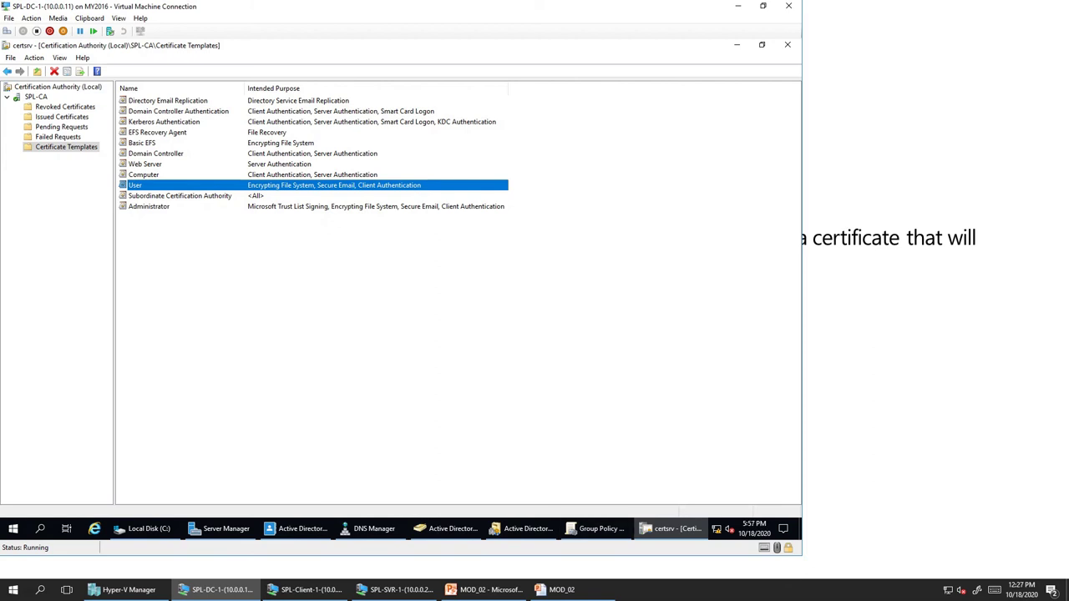
{"action": "right_click", "coordinate": [385, 359]}
{"action": "mouse_move", "coordinate": [412, 382]}
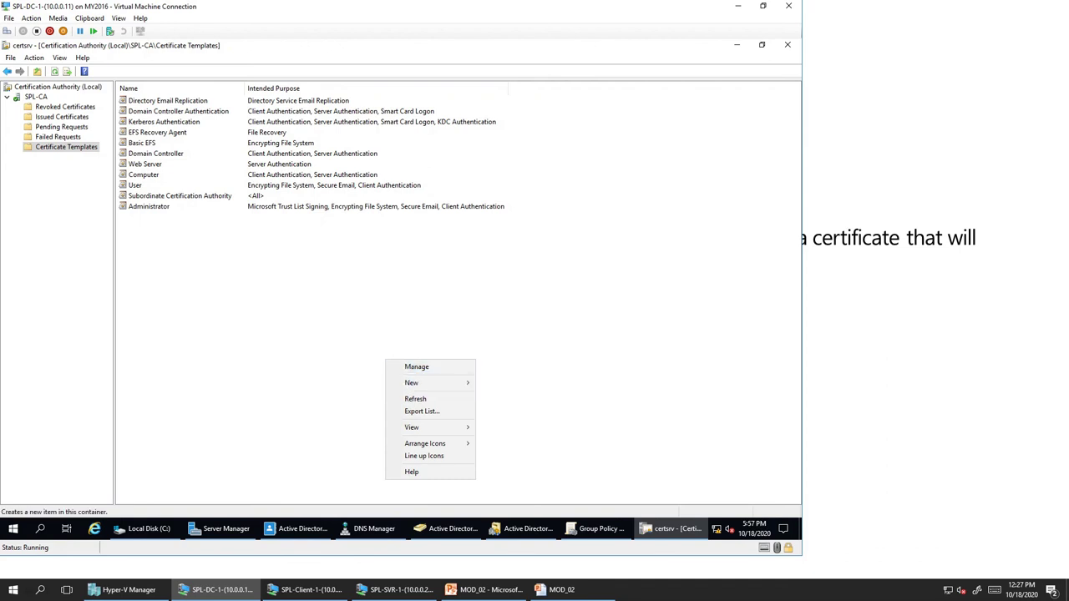
{"action": "left_click", "coordinate": [180, 195]}
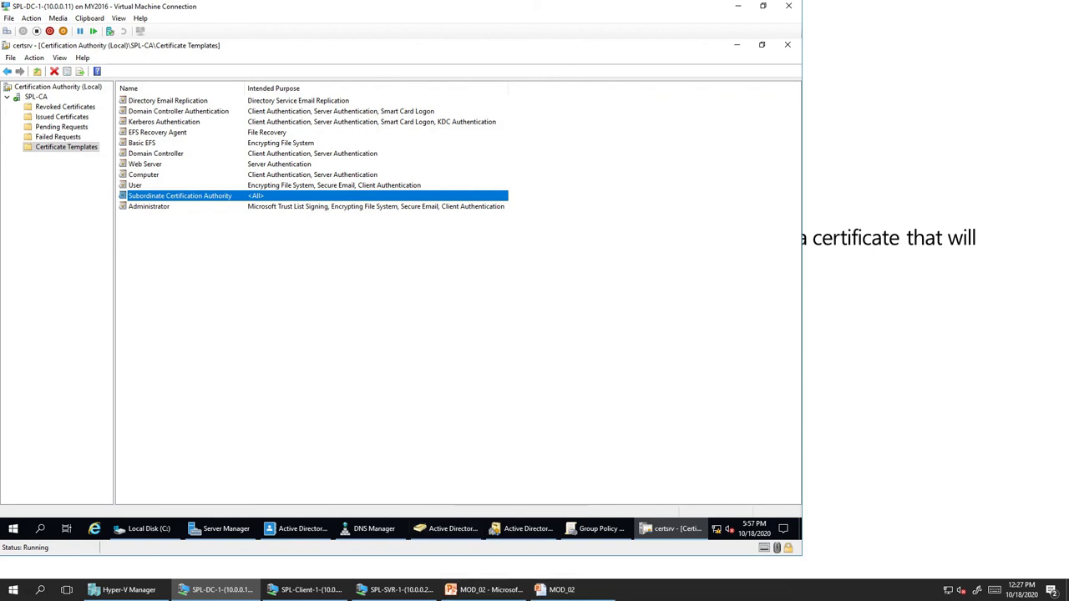
{"action": "mouse_move", "coordinate": [295, 528]}
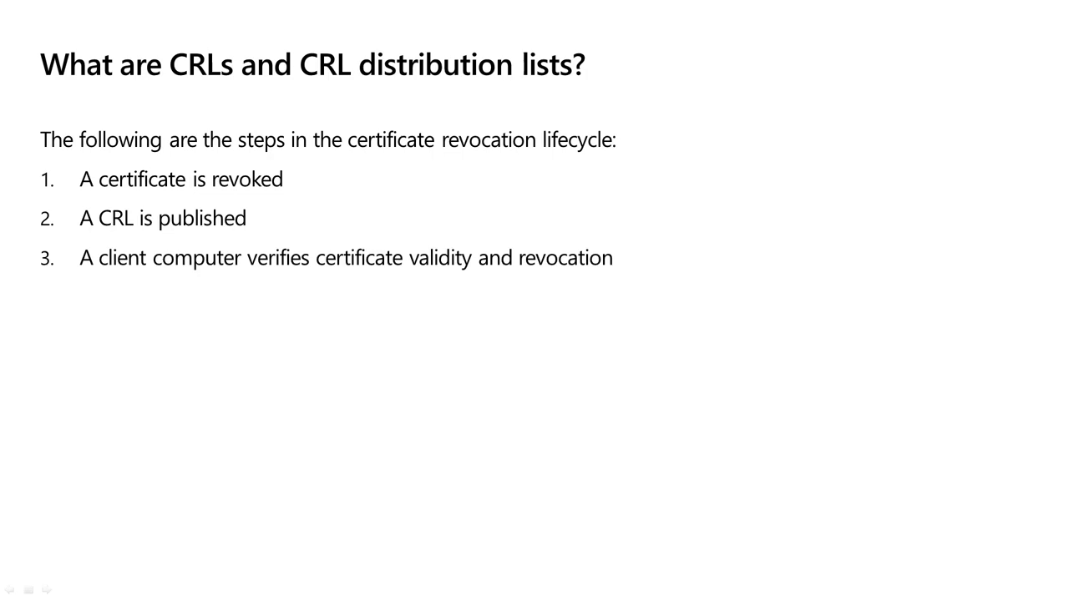
- End the CRL slide show and close PowerPoint Viewer to return to SPL-DC-1
{"action": "key", "text": "Right"}
{"action": "key", "text": "Right"}
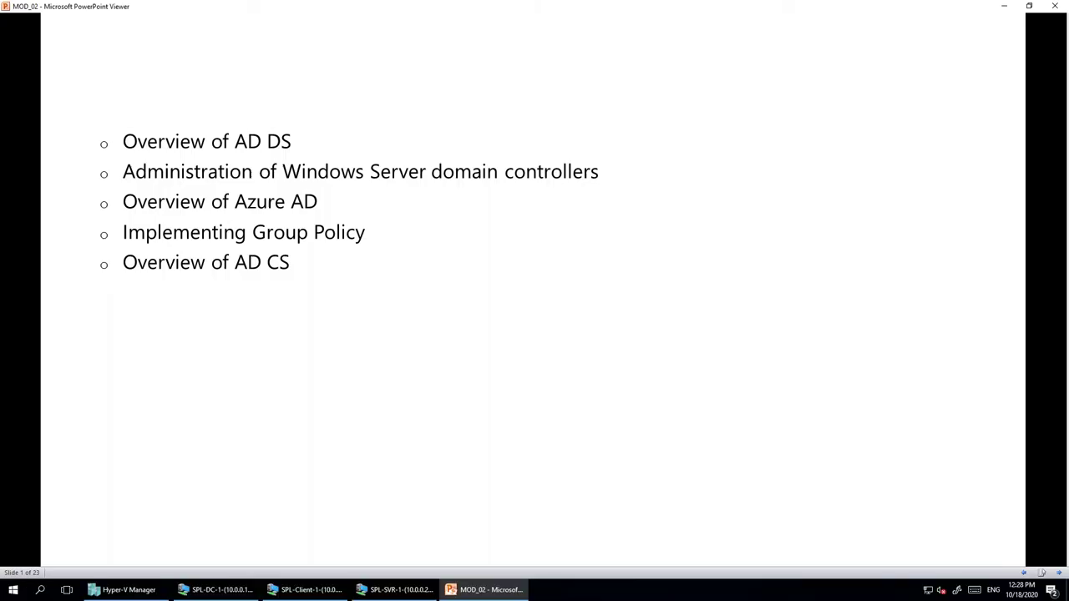
{"action": "left_click", "coordinate": [1053, 6]}
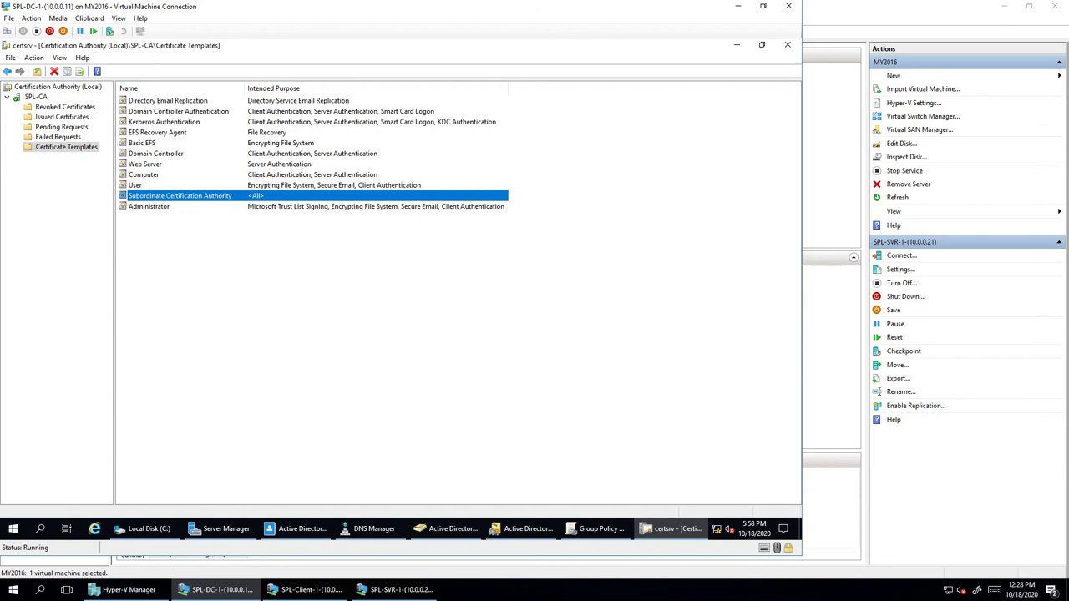
- Open SPL-CA's empty Revoked Certificates folder, then cancel a Delta-CRL-only publish without publishing
{"action": "left_click", "coordinate": [61, 116]}
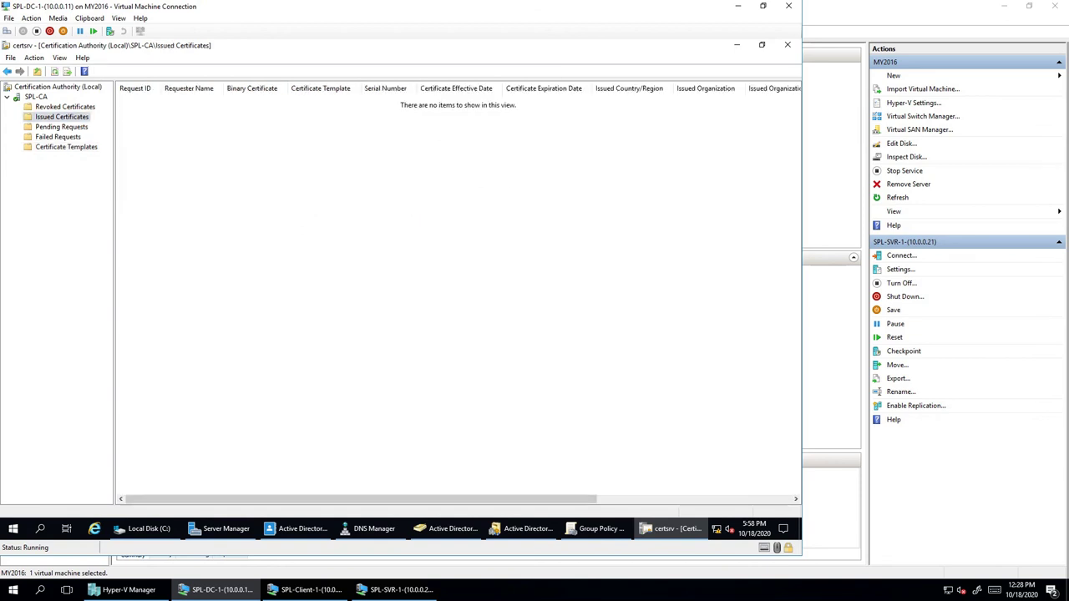
{"action": "left_click", "coordinate": [65, 106]}
{"action": "right_click", "coordinate": [243, 225]}
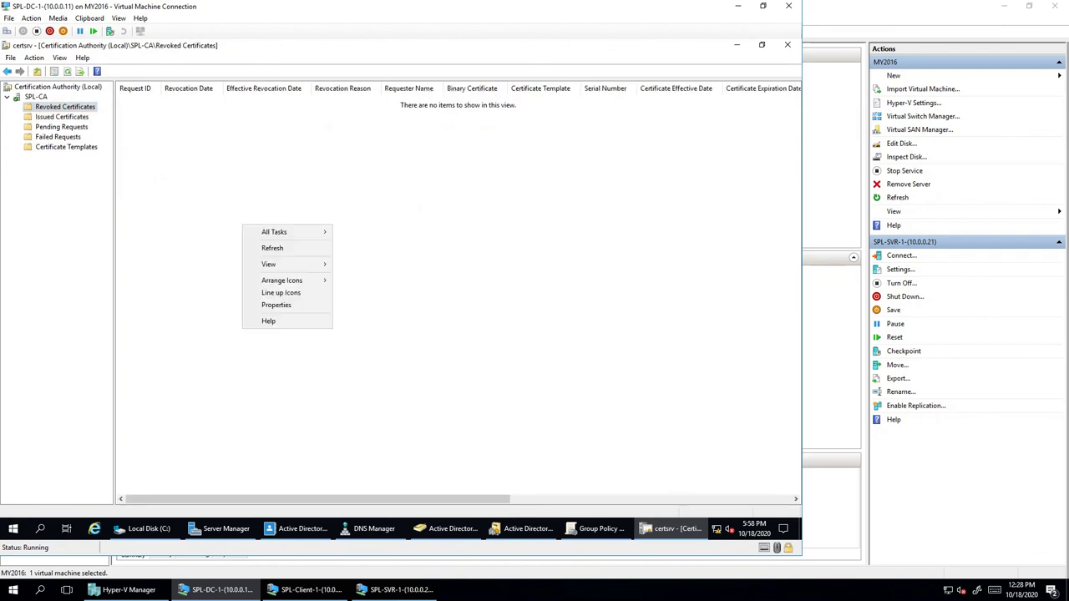
{"action": "mouse_move", "coordinate": [276, 231]}
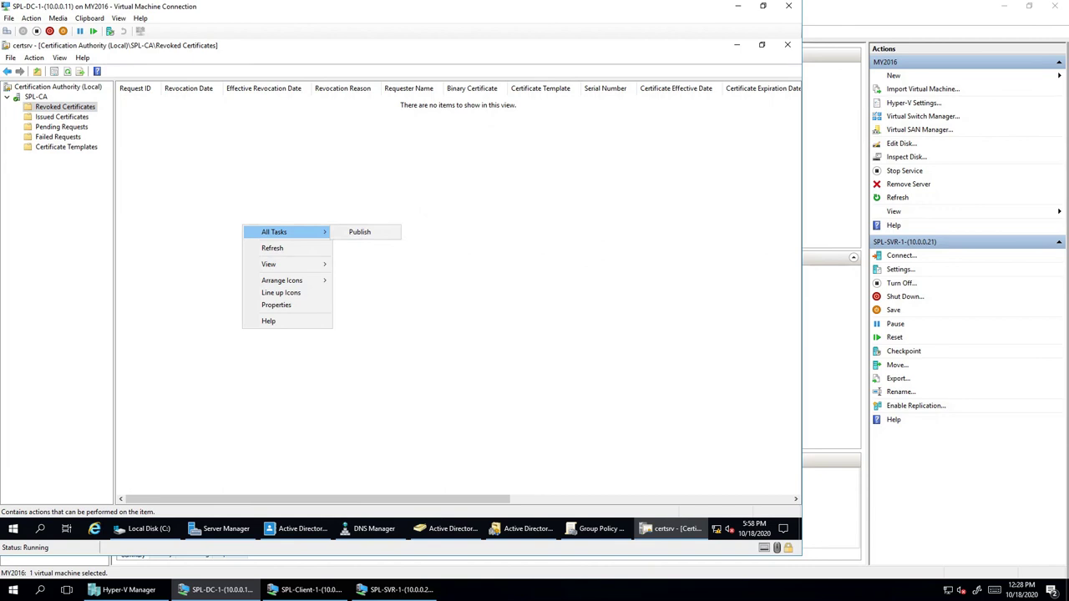
{"action": "left_click", "coordinate": [359, 231]}
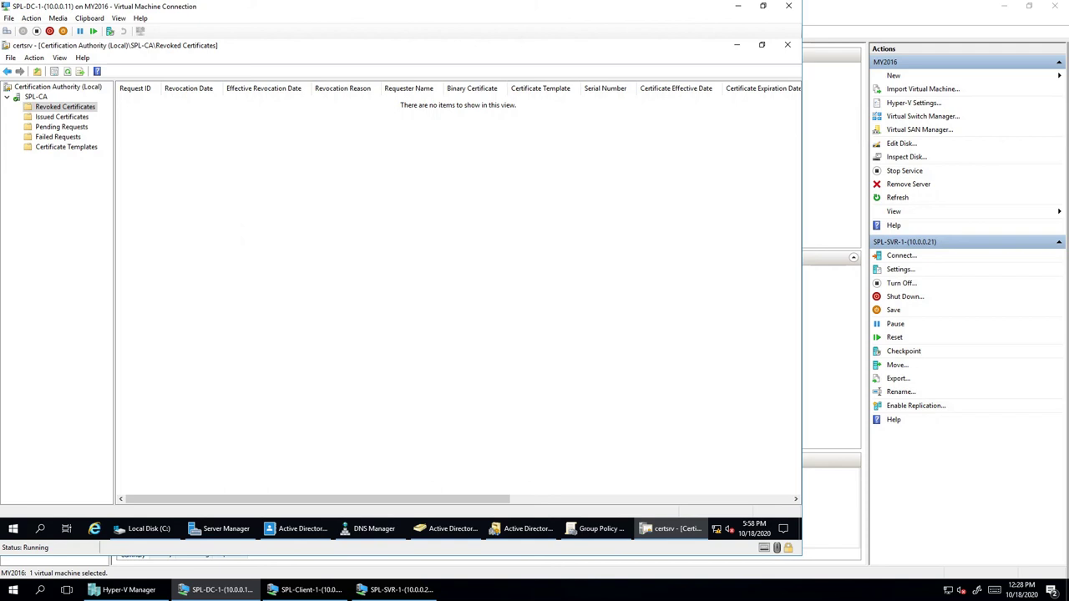
{"action": "mouse_move", "coordinate": [677, 529]}
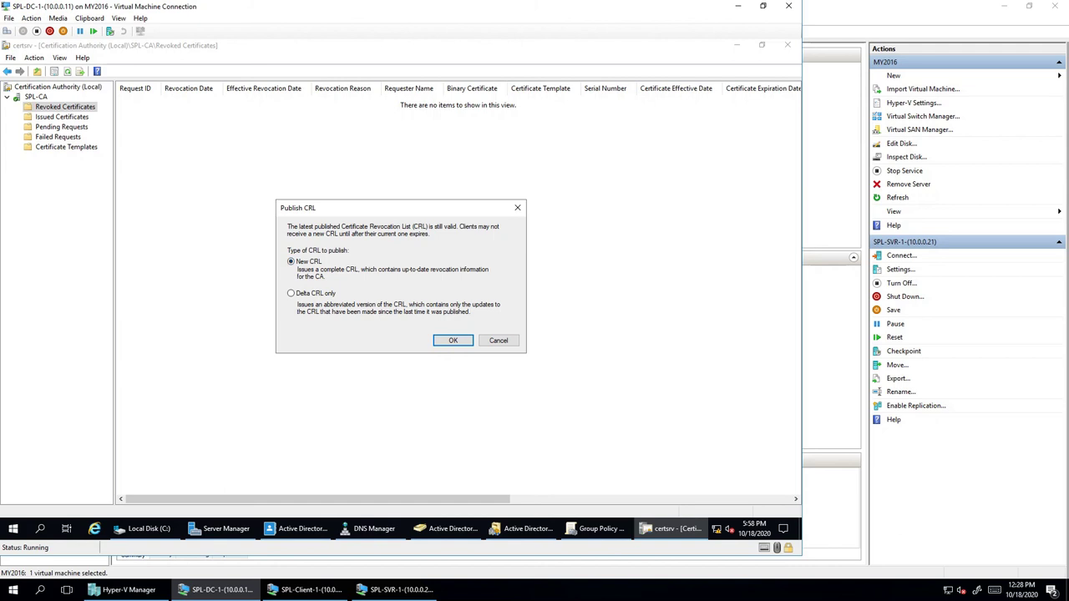
{"action": "left_click", "coordinate": [290, 293]}
{"action": "left_click", "coordinate": [497, 340]}
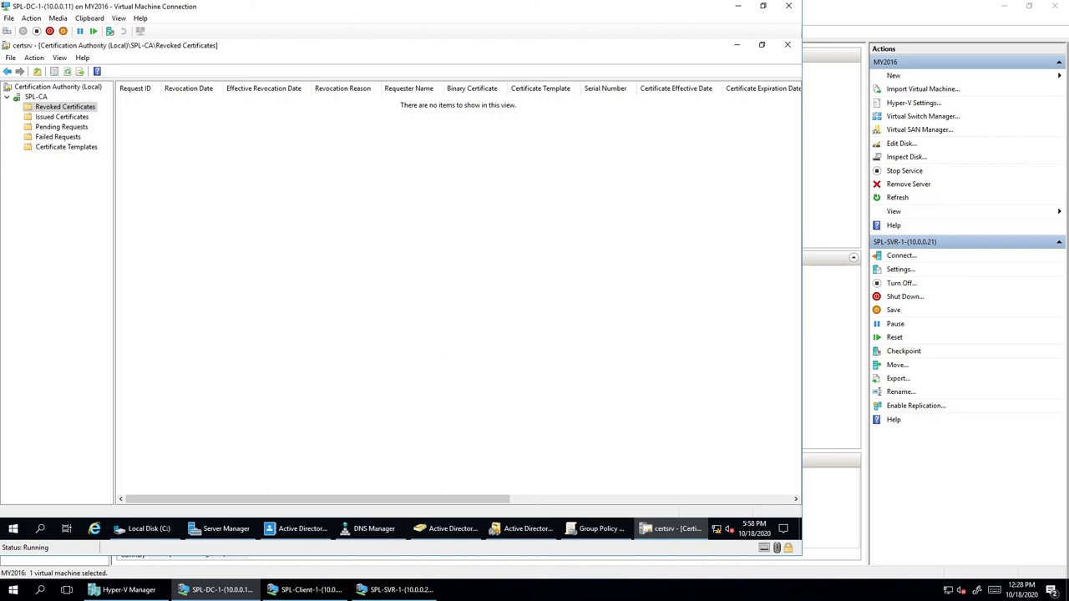
{"action": "mouse_move", "coordinate": [596, 528]}
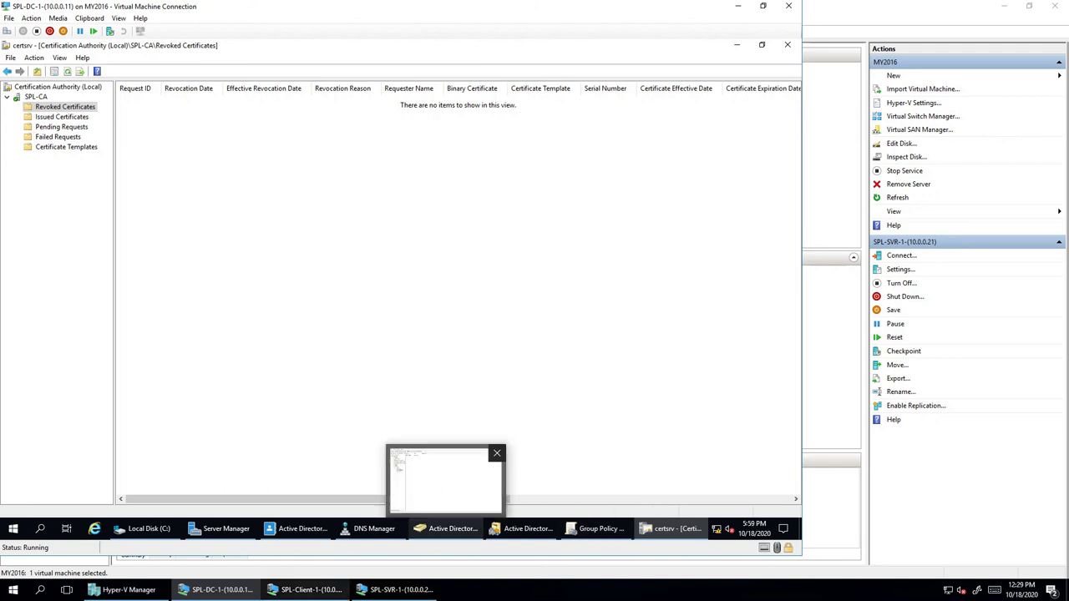
{"action": "mouse_move", "coordinate": [309, 590]}
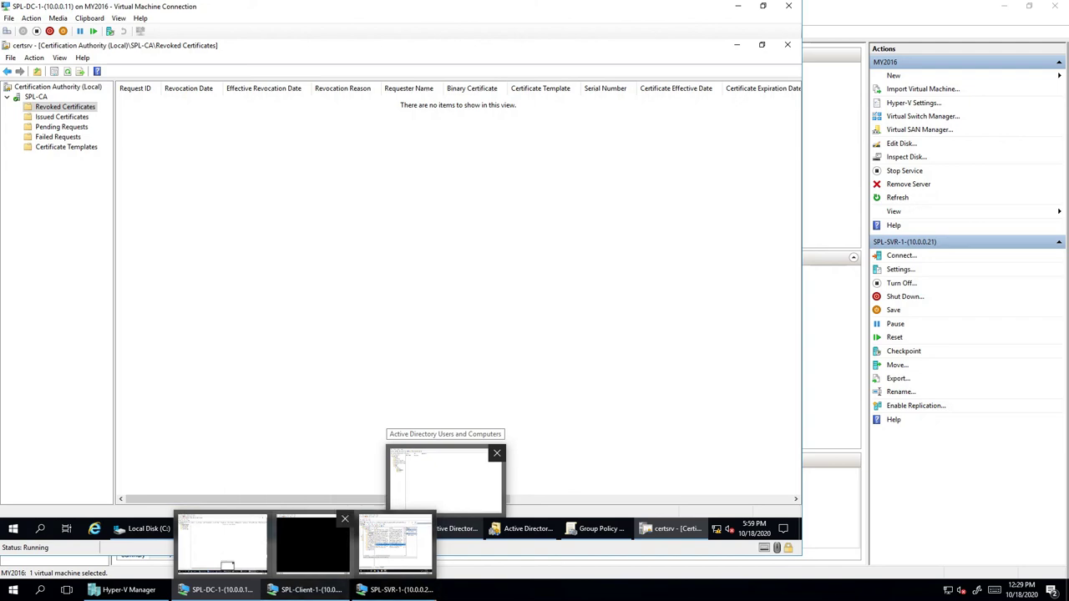
- Bring up SPL-Client-1 and sign in with the account password
{"action": "left_click", "coordinate": [310, 543]}
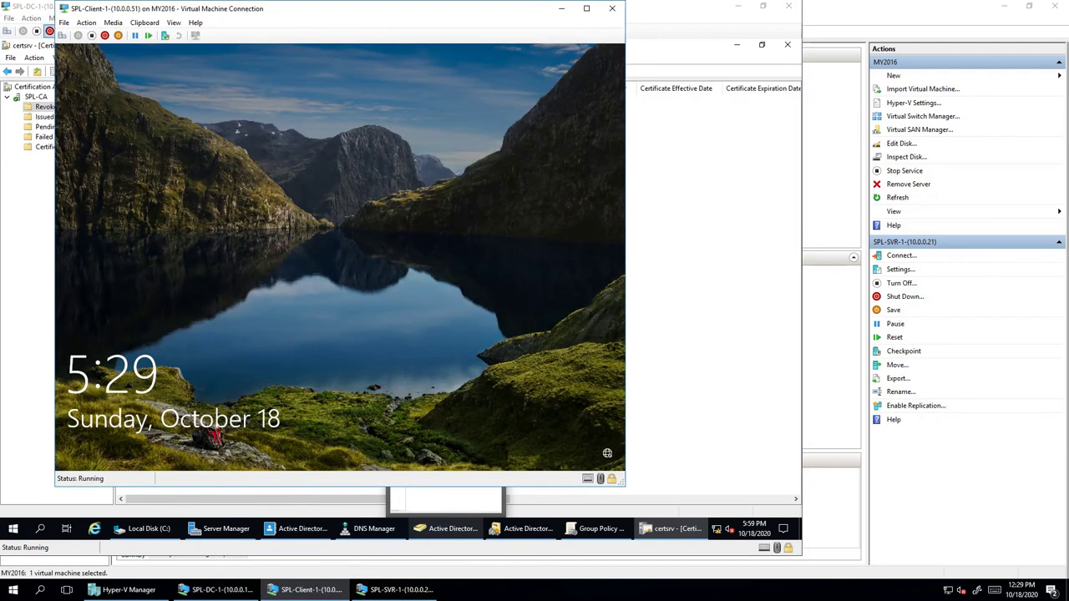
{"action": "left_click", "coordinate": [62, 35]}
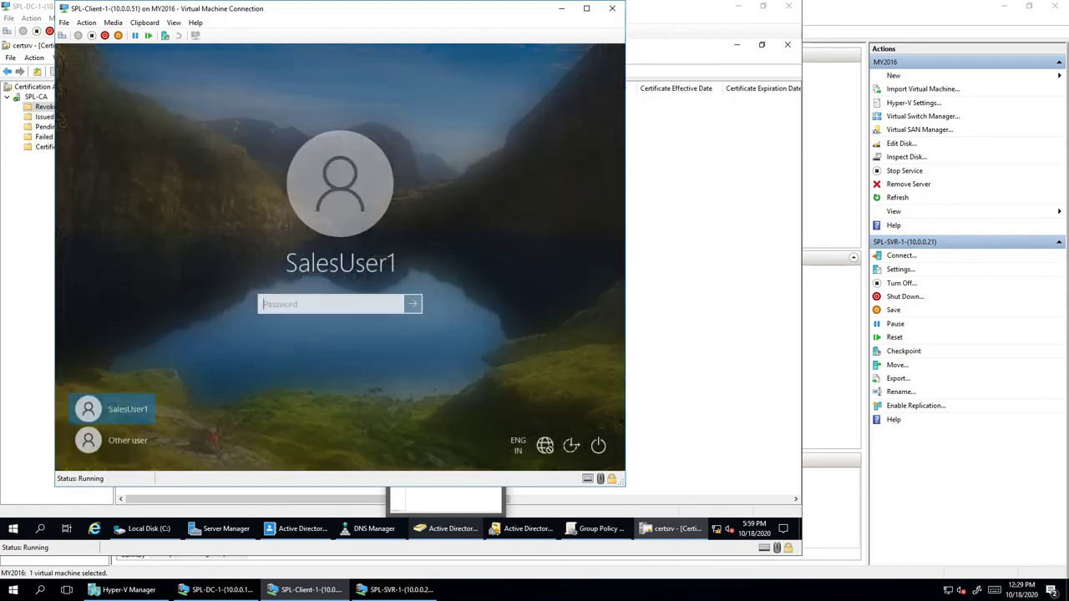
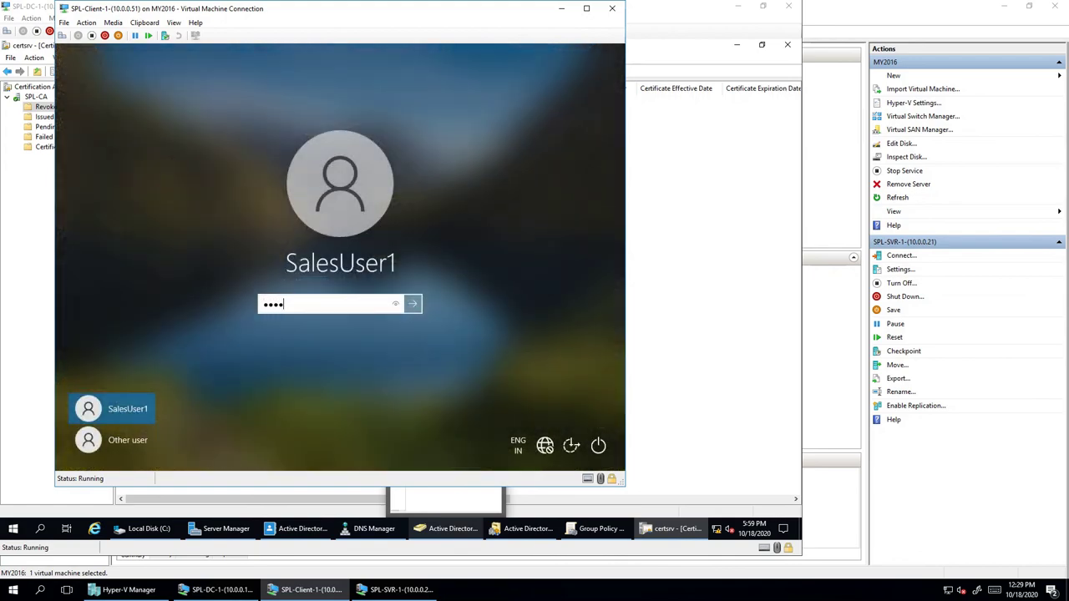
{"action": "key", "text": "Return"}
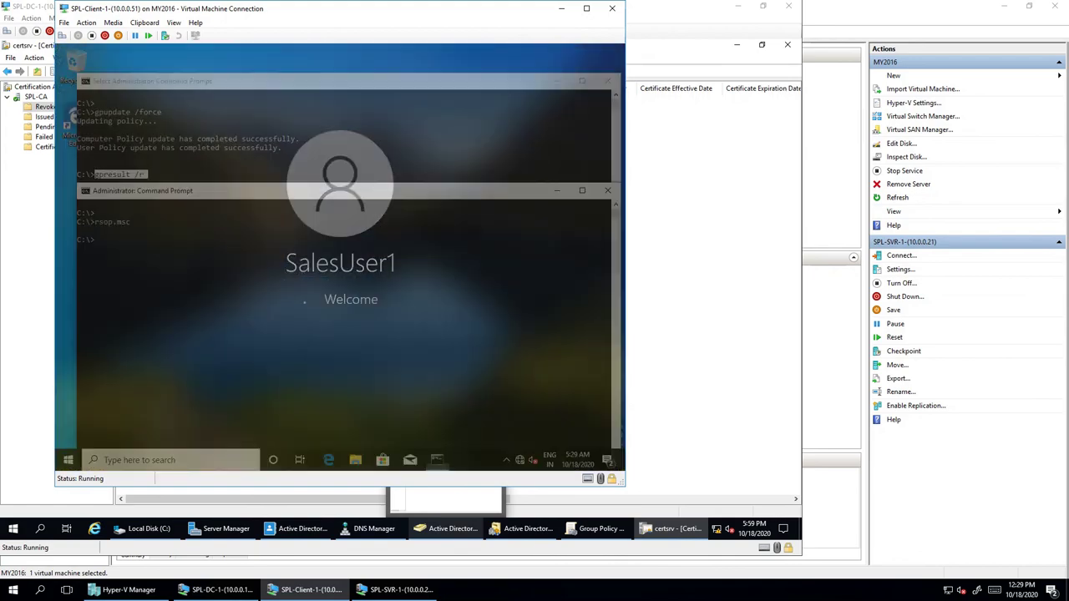
- Launch an empty management console by running mmc in the Command Prompt
{"action": "left_click", "coordinate": [185, 292]}
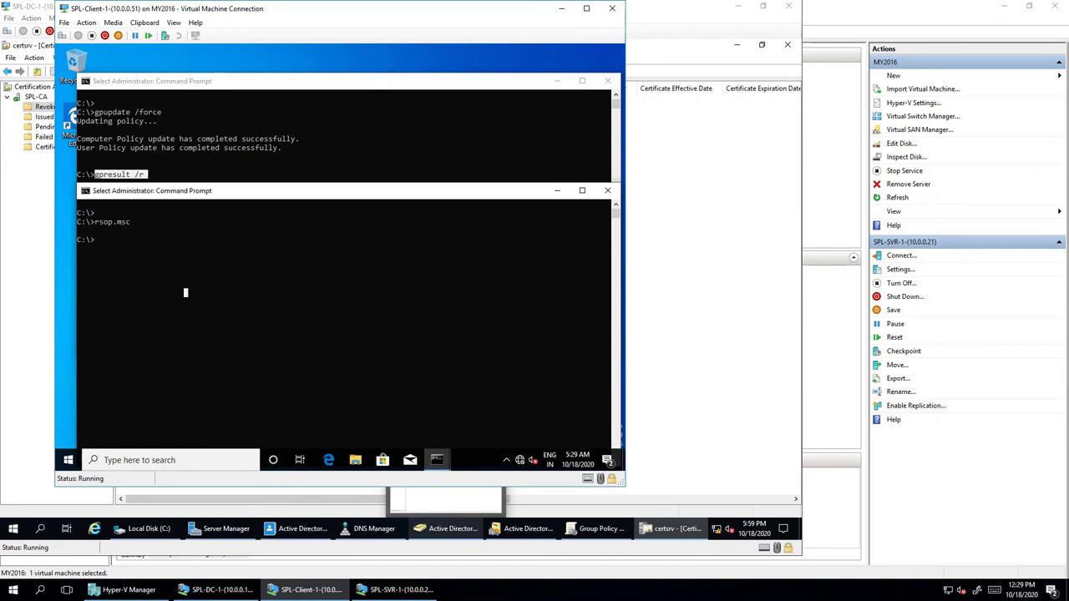
{"action": "type", "text": "mmc"}
{"action": "key", "text": "Return"}
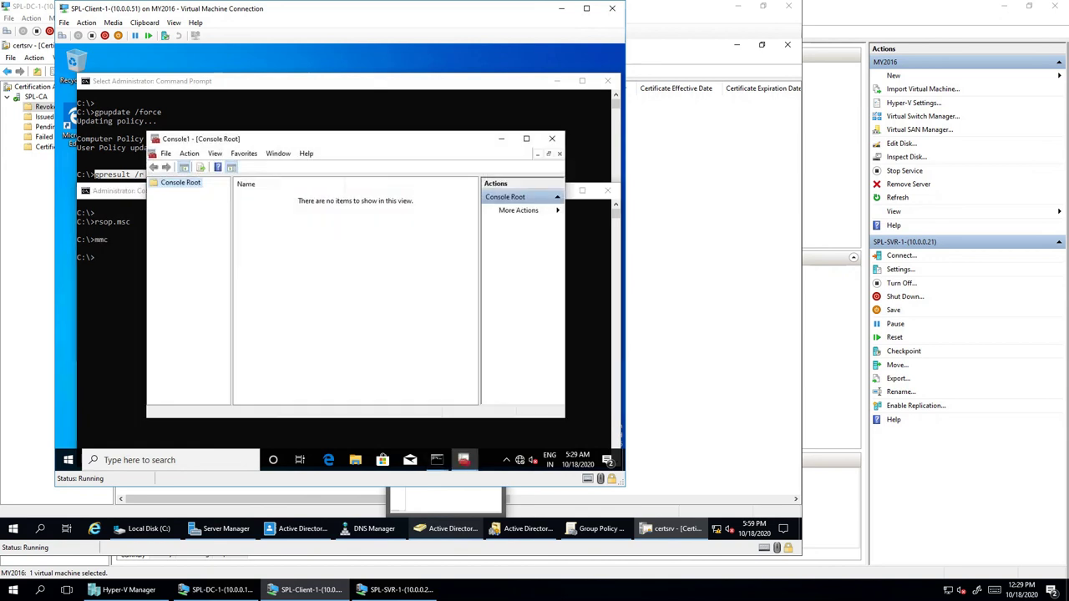
{"action": "key", "text": "alt+f"}
{"action": "key", "text": "Down"}
{"action": "key", "text": "Down"}
{"action": "key", "text": "Down"}
{"action": "key", "text": "Down"}
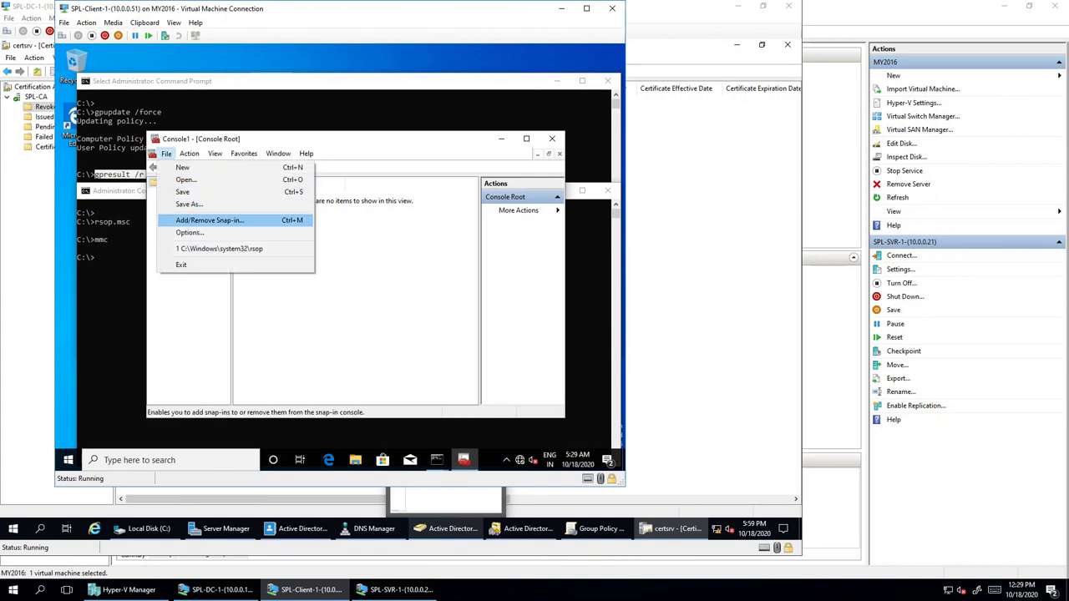
- Add the Certificates snap-in for My user account to Console1
{"action": "key", "text": "Return"}
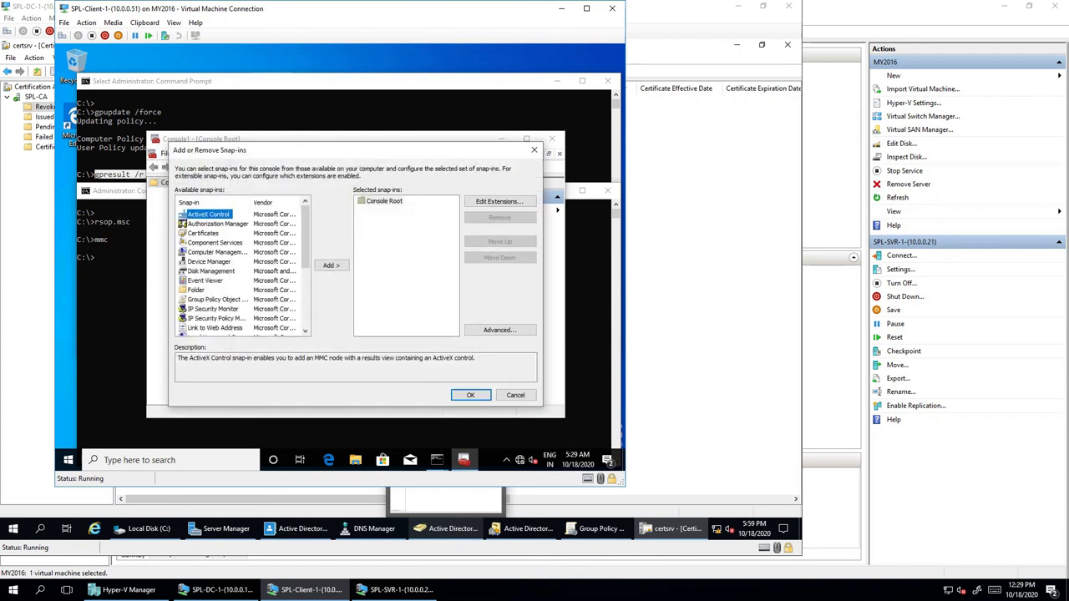
{"action": "left_click", "coordinate": [214, 242]}
{"action": "double_click", "coordinate": [203, 233]}
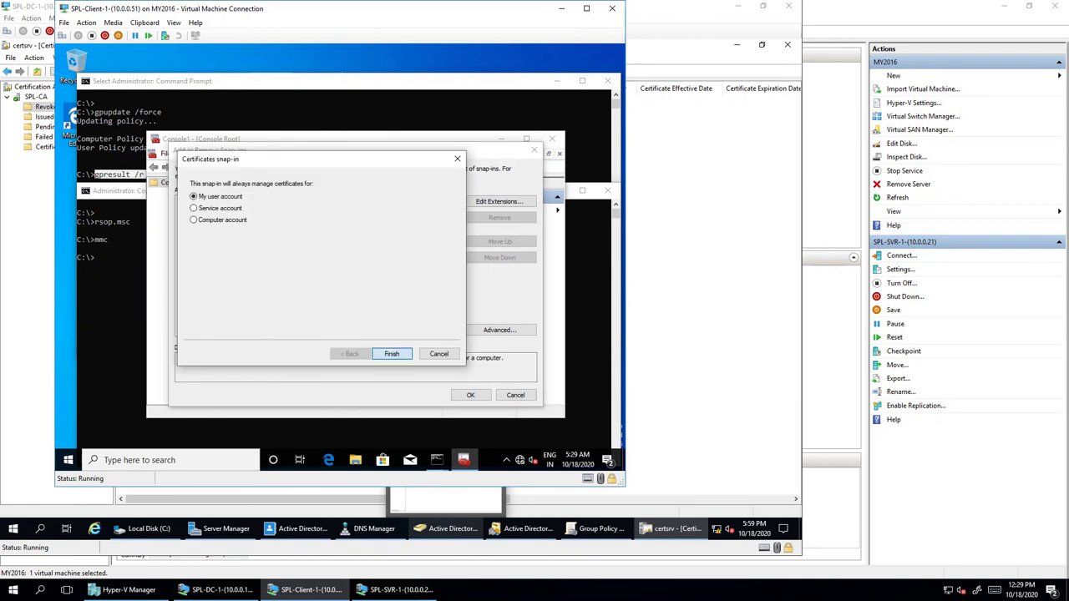
{"action": "key", "text": "Return"}
{"action": "key", "text": "Return"}
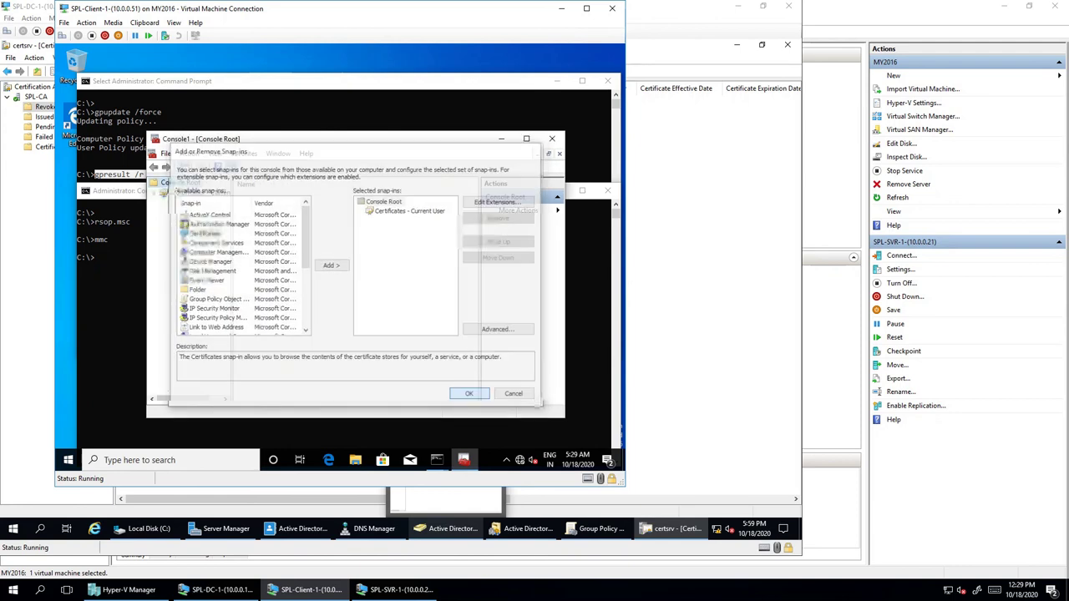
{"action": "left_click", "coordinate": [200, 192]}
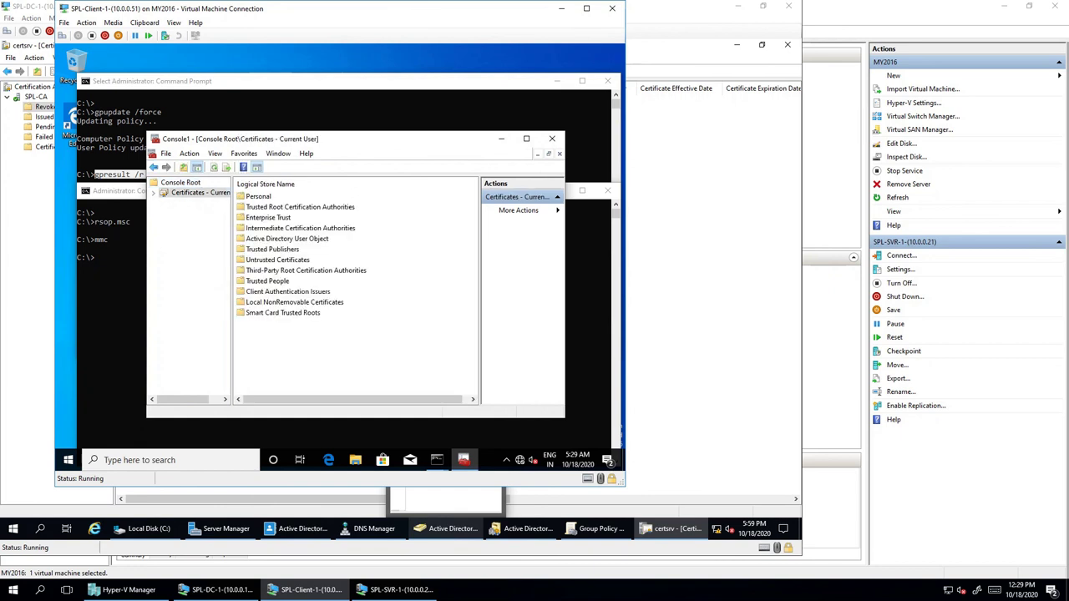
- Maximize the console and start Request New Certificate on the Personal store
{"action": "double_click", "coordinate": [258, 196]}
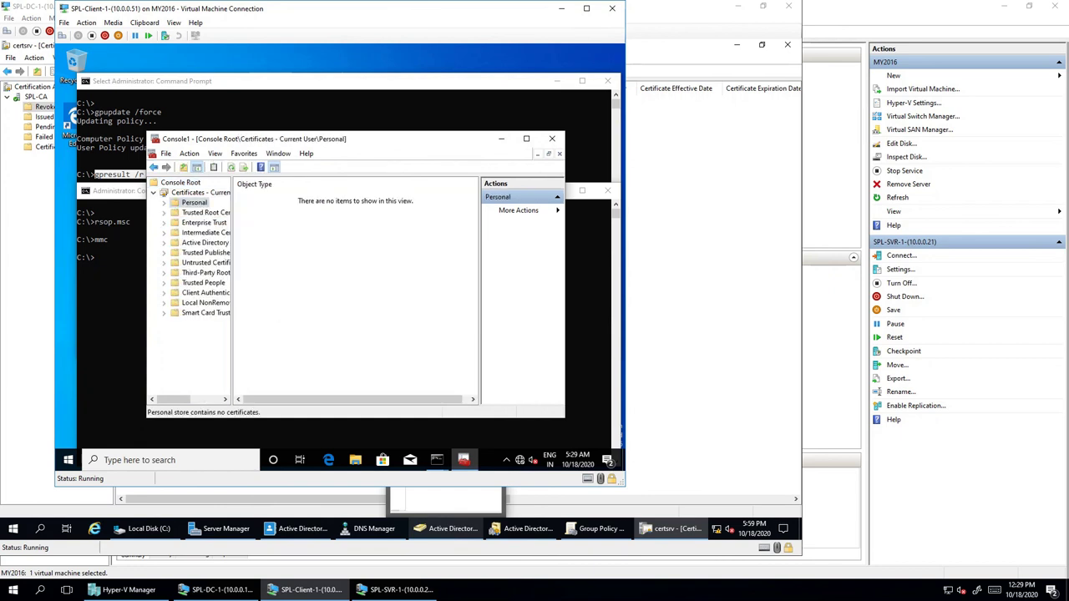
{"action": "right_click", "coordinate": [273, 220]}
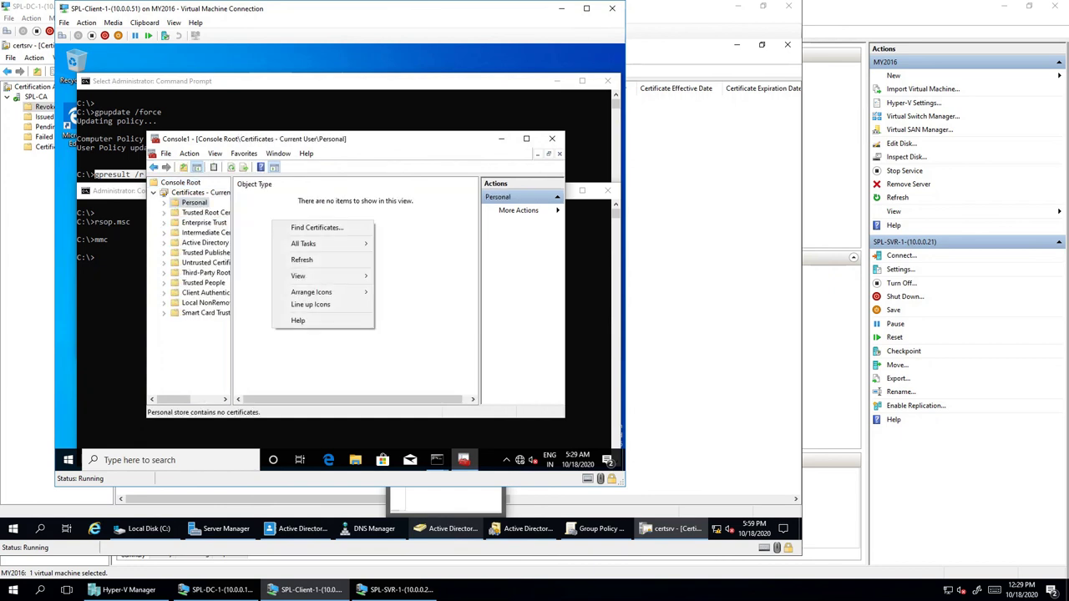
{"action": "key", "text": "Escape"}
{"action": "key", "text": "super+Up"}
{"action": "right_click", "coordinate": [201, 175]}
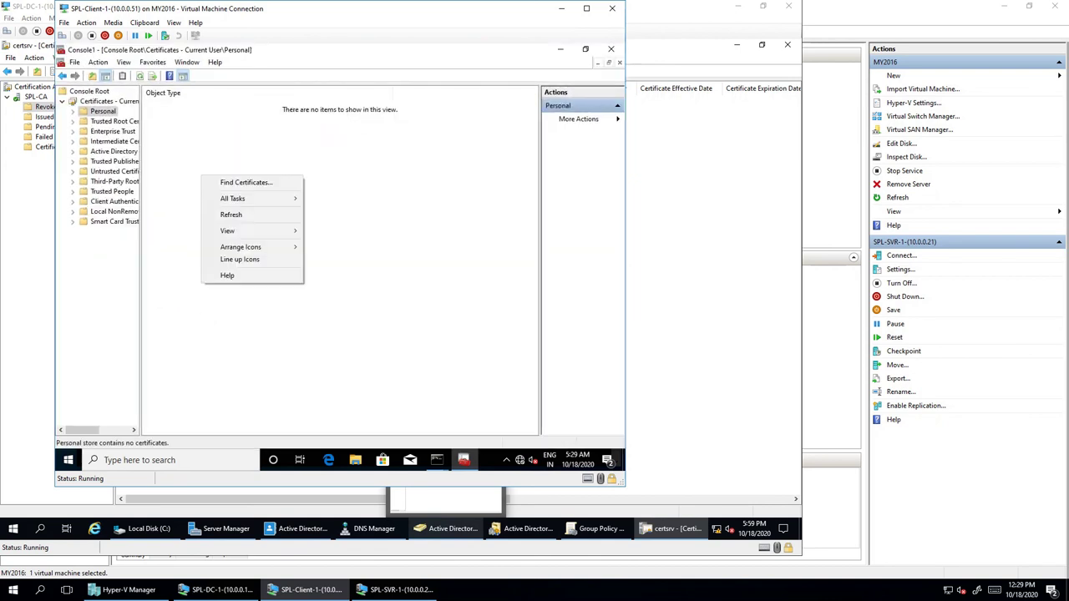
{"action": "mouse_move", "coordinate": [251, 198]}
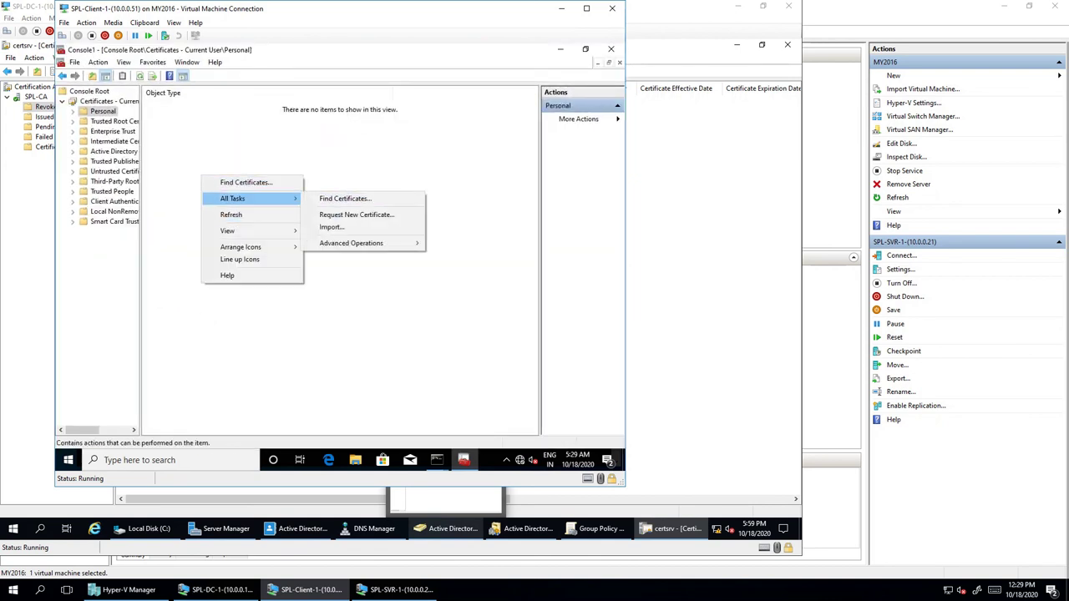
{"action": "left_click", "coordinate": [356, 215]}
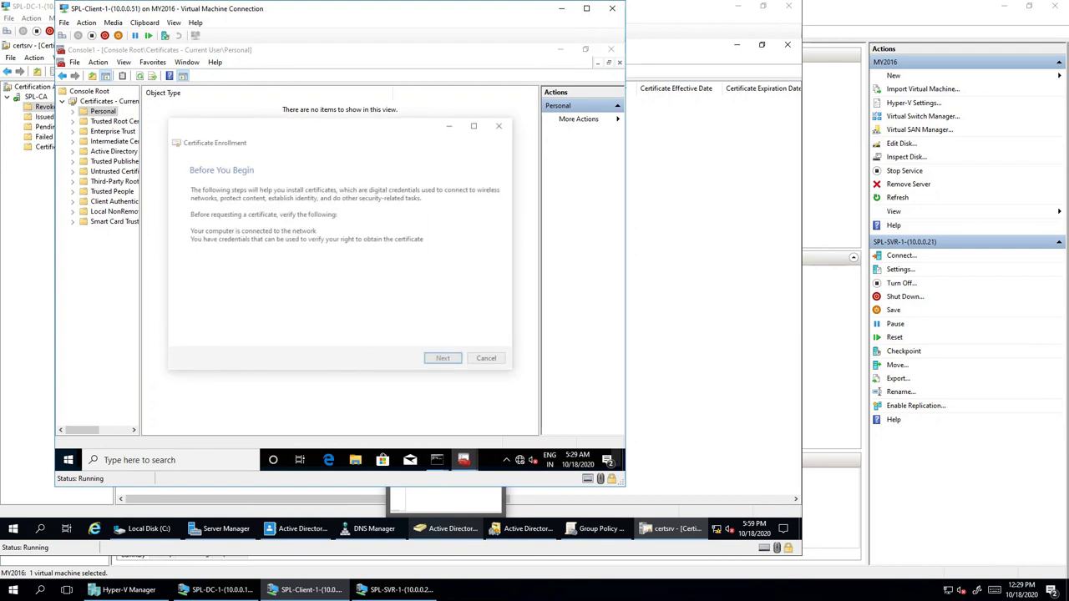
- Enroll a User certificate via the Active Directory Enrollment Policy until it reports Succeeded
{"action": "left_click", "coordinate": [445, 360]}
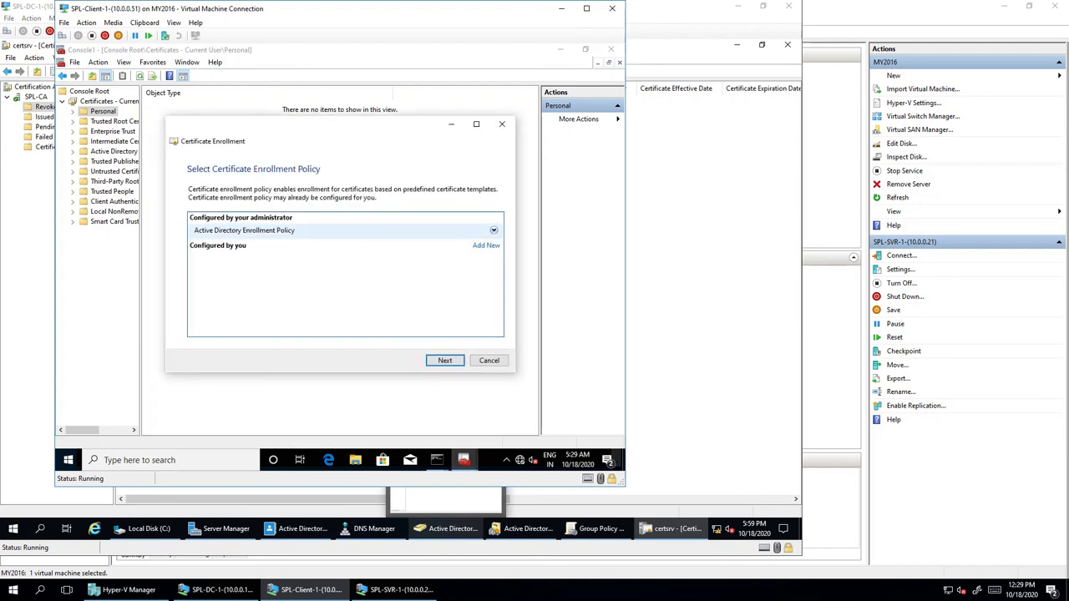
{"action": "left_click", "coordinate": [493, 229]}
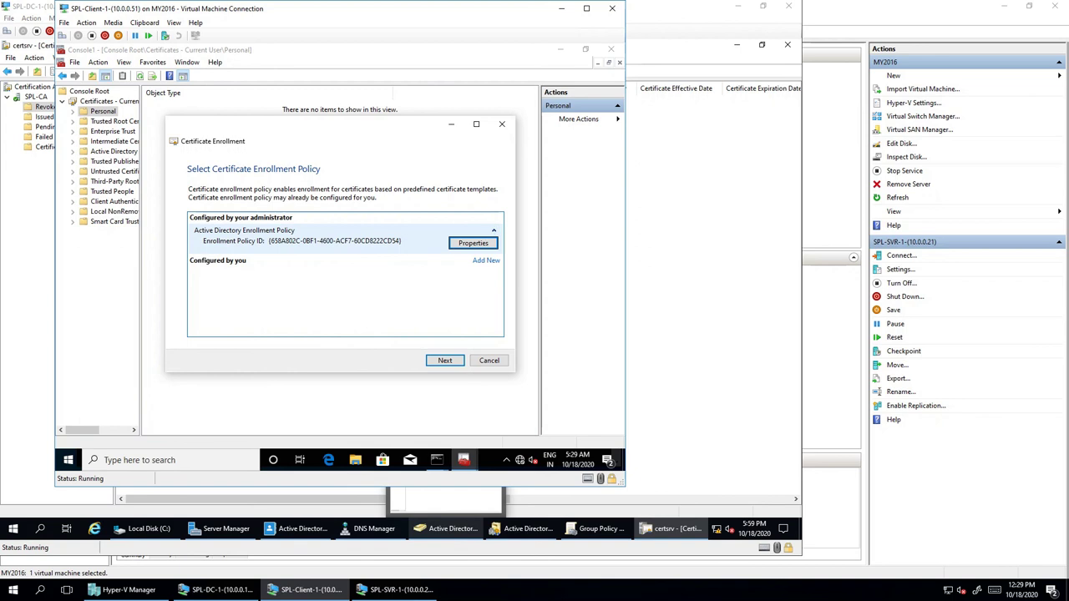
{"action": "left_click", "coordinate": [445, 359]}
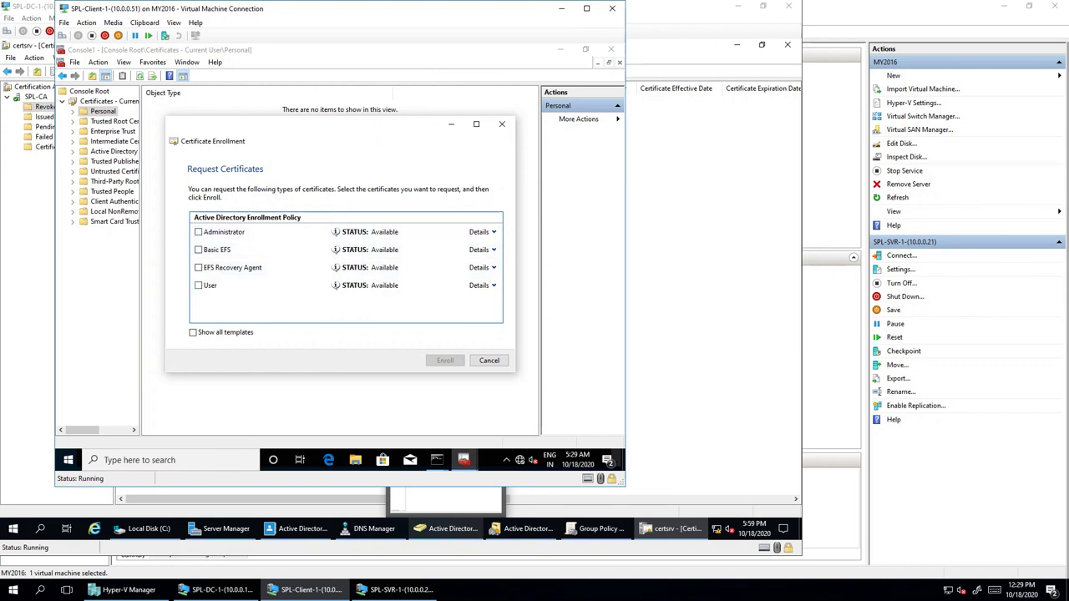
{"action": "left_click", "coordinate": [198, 285]}
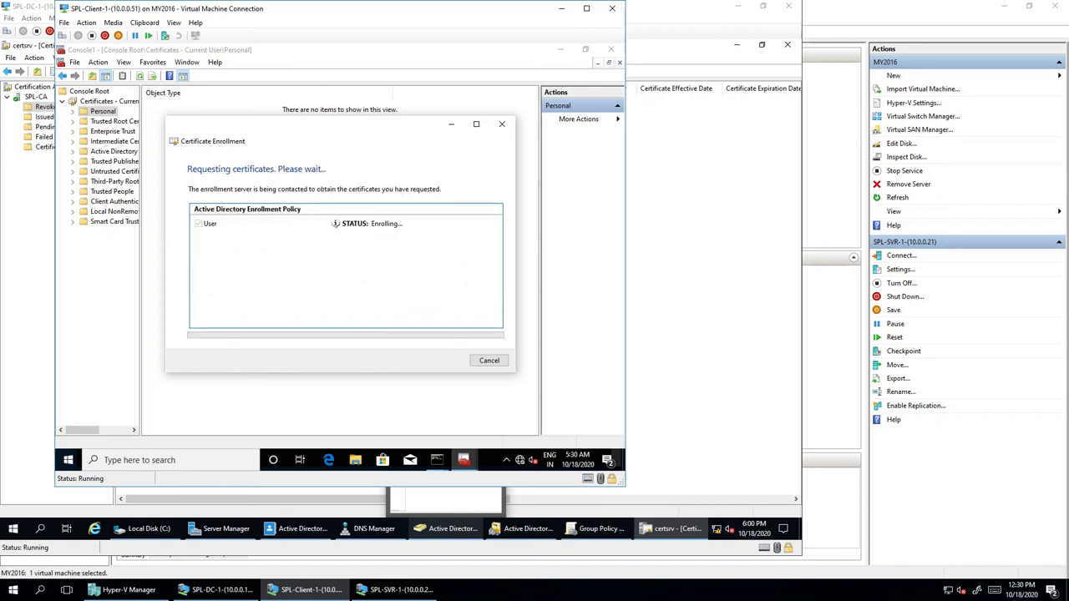
{"action": "left_click", "coordinate": [445, 360]}
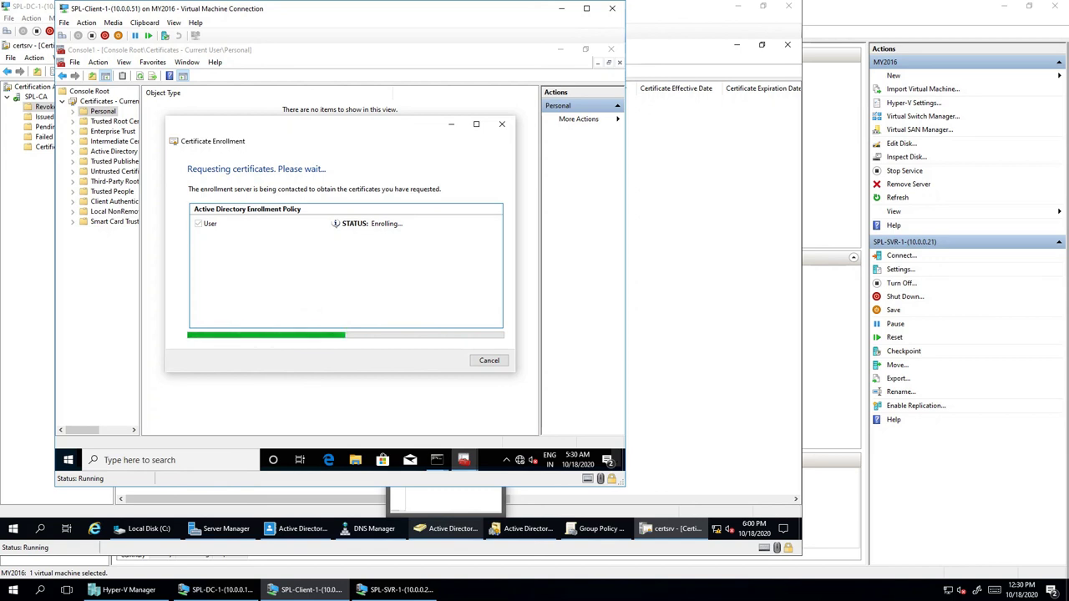
{"action": "mouse_move", "coordinate": [436, 459]}
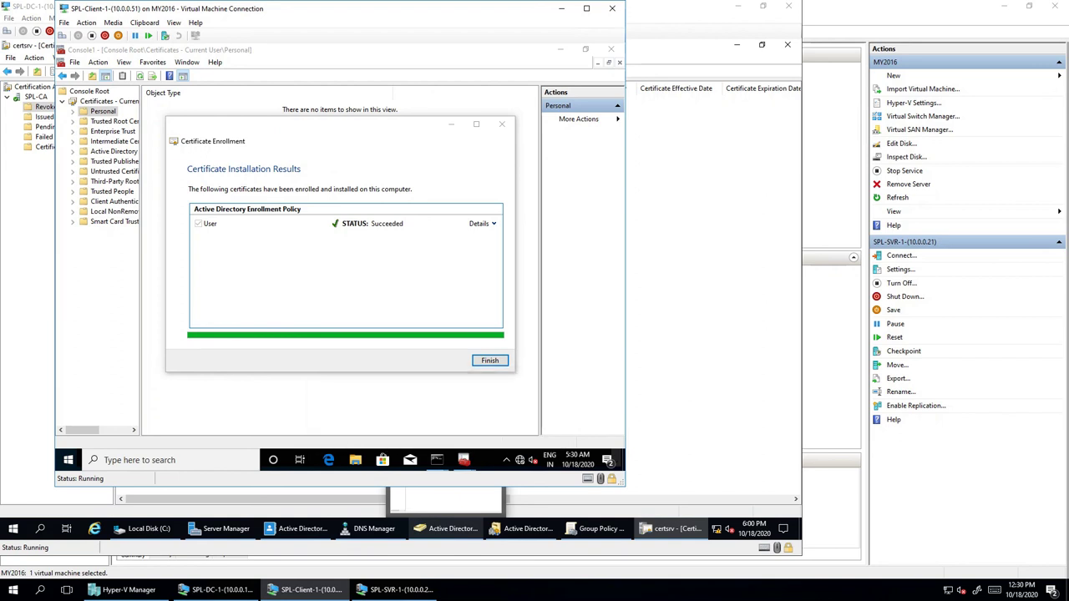
- Finish enrollment, select the Administrator certificate under Personal > Certificates, then switch to SPL-DC-1
{"action": "left_click", "coordinate": [489, 360]}
{"action": "right_click", "coordinate": [389, 296]}
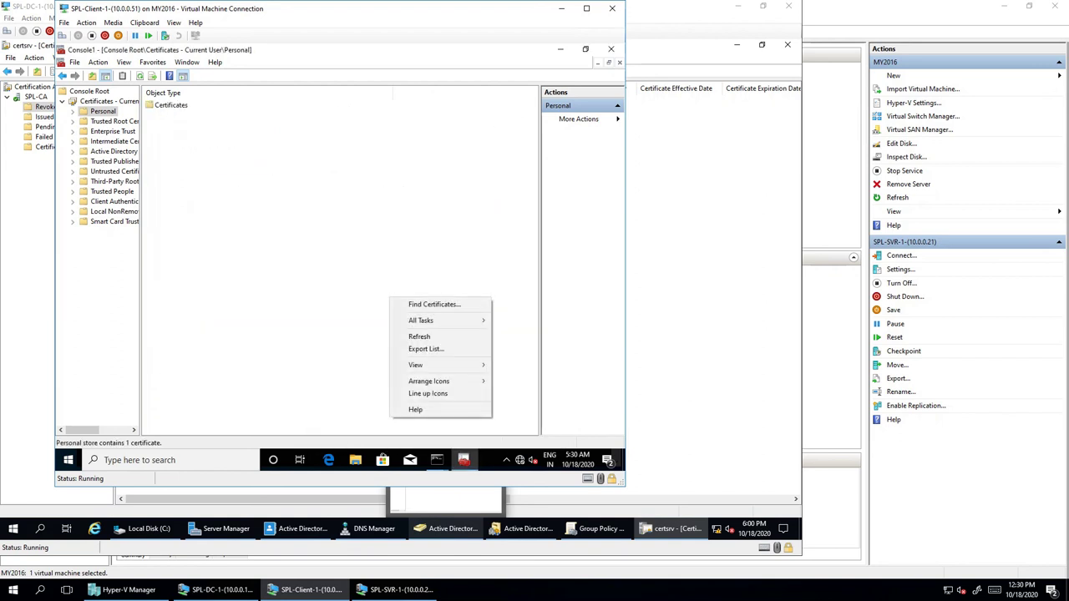
{"action": "left_click", "coordinate": [171, 104]}
{"action": "double_click", "coordinate": [171, 104]}
{"action": "left_click", "coordinate": [175, 104]}
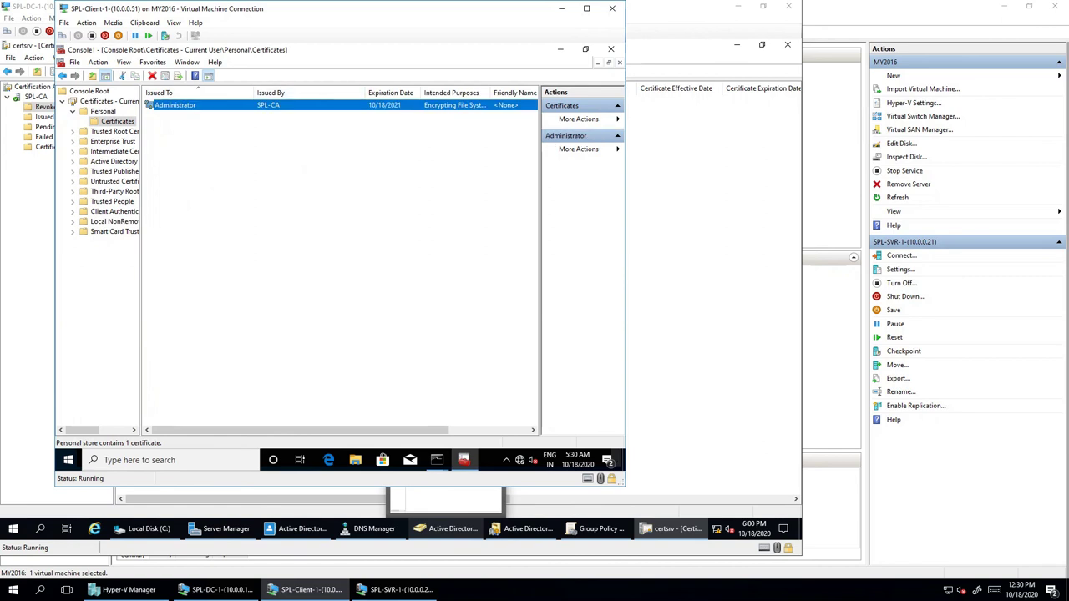
{"action": "mouse_move", "coordinate": [311, 590]}
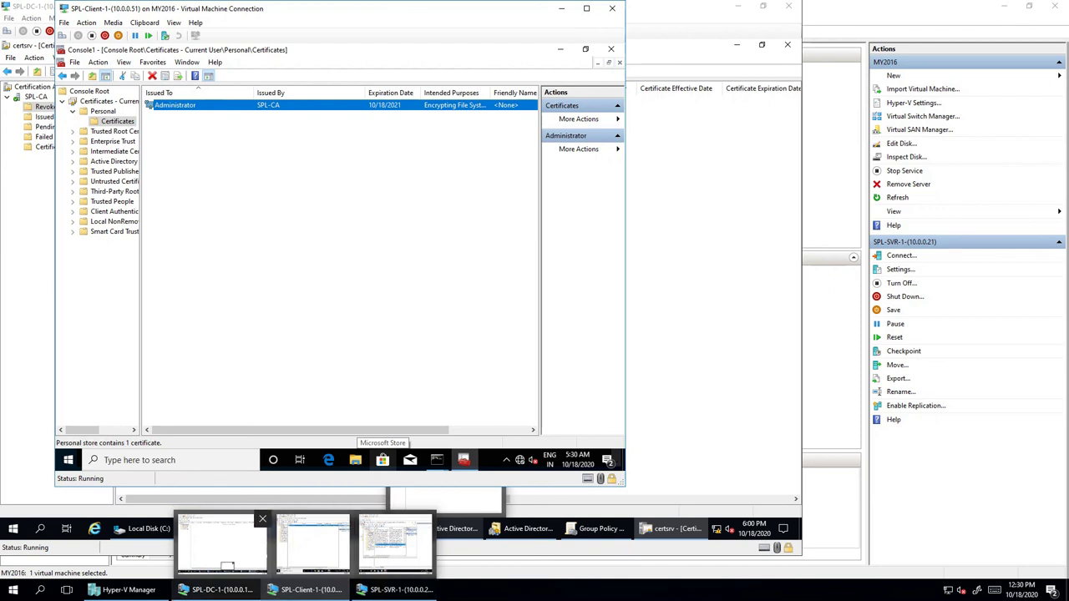
{"action": "left_click", "coordinate": [221, 542]}
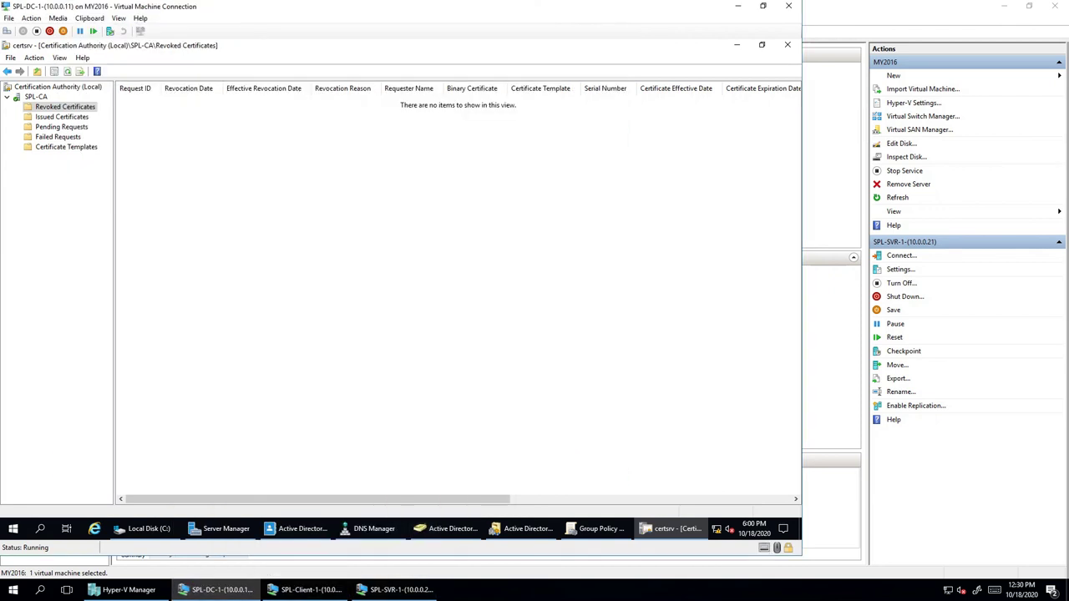
- Refresh SPL-CA's Issued Certificates and select the newly issued User certificate
{"action": "left_click", "coordinate": [61, 116]}
{"action": "right_click", "coordinate": [282, 201]}
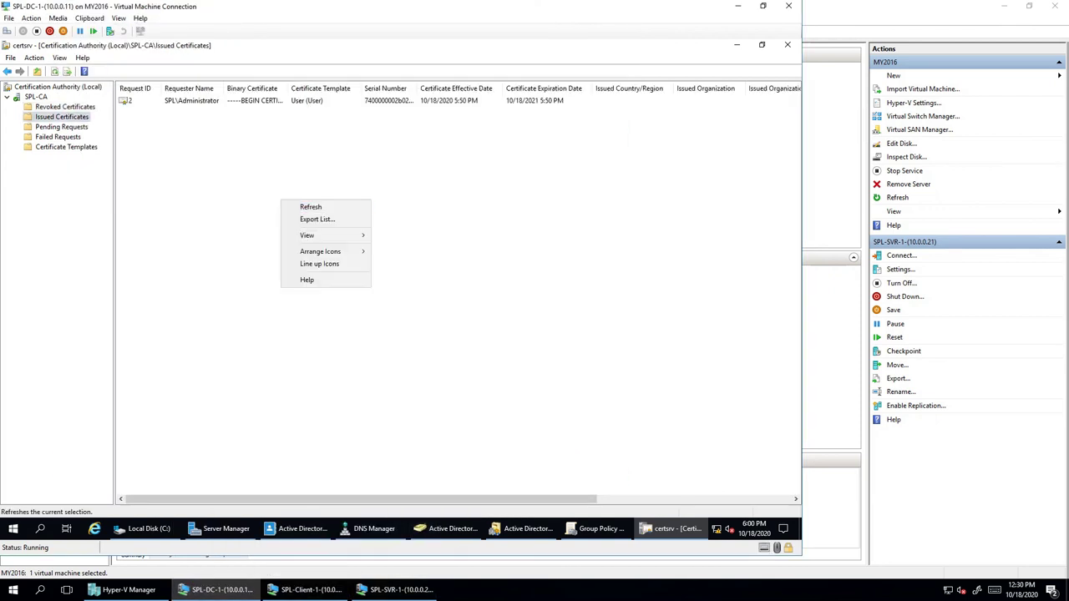
{"action": "key", "text": "Up"}
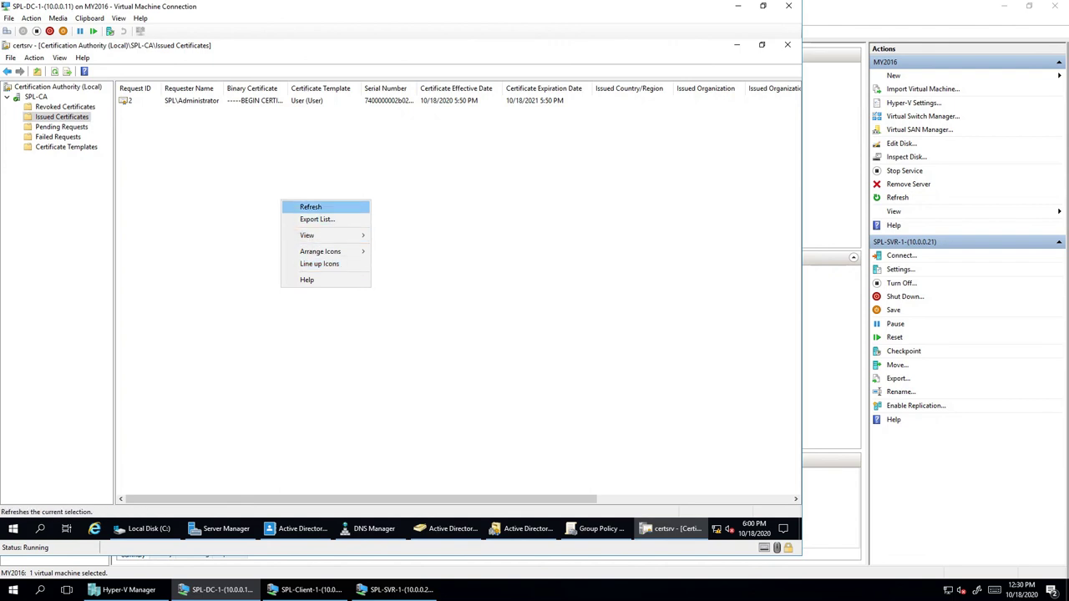
{"action": "key", "text": "Return"}
{"action": "left_click", "coordinate": [209, 100]}
- Revoke the certificate with reason Unspecified and view it under Revoked Certificates
{"action": "right_click", "coordinate": [209, 100]}
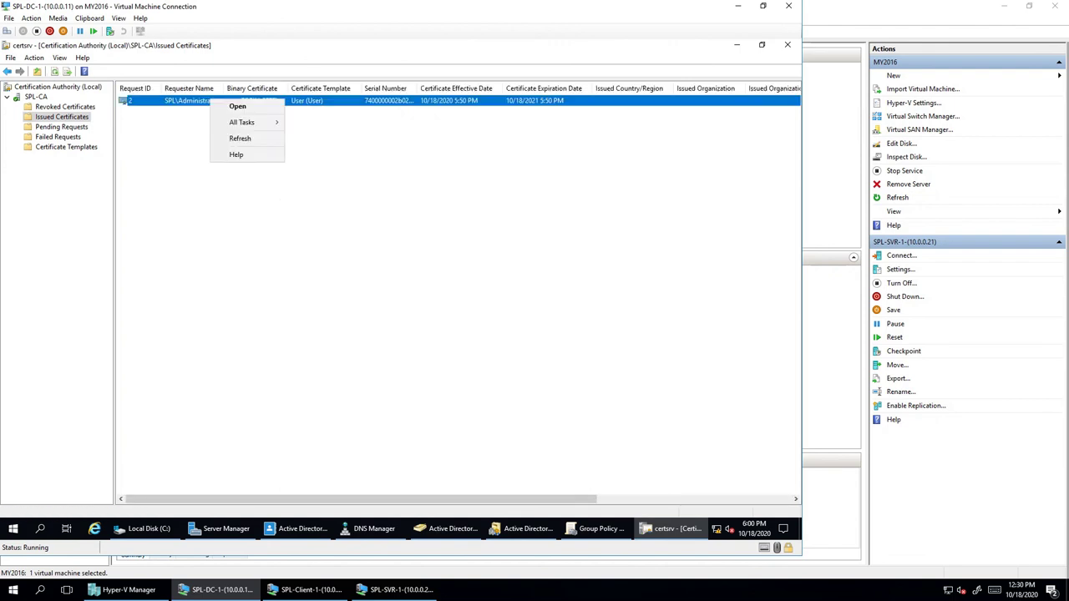
{"action": "mouse_move", "coordinate": [242, 122]}
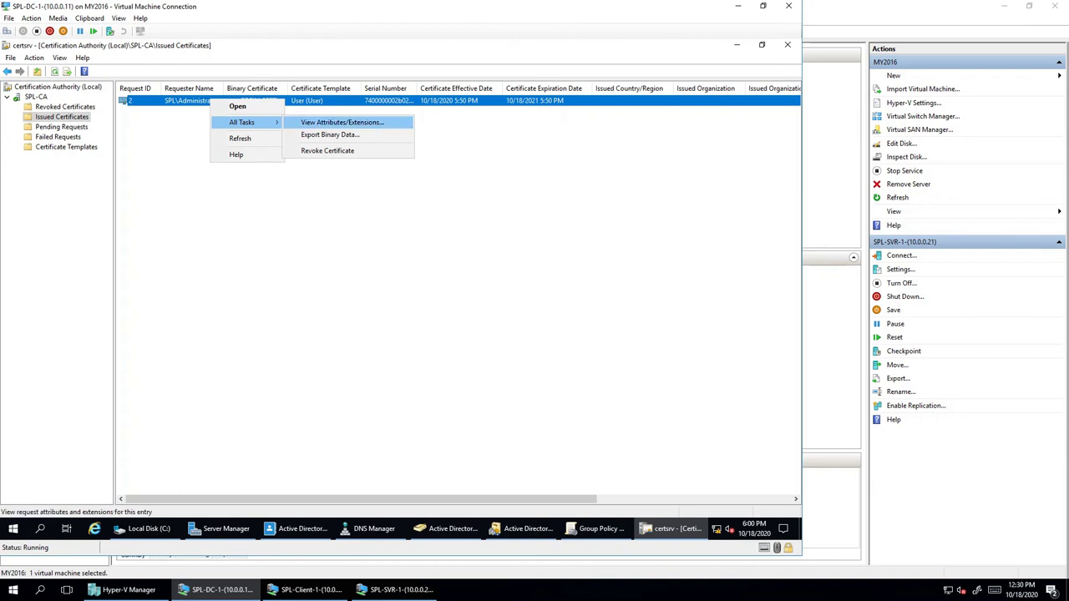
{"action": "left_click", "coordinate": [327, 150]}
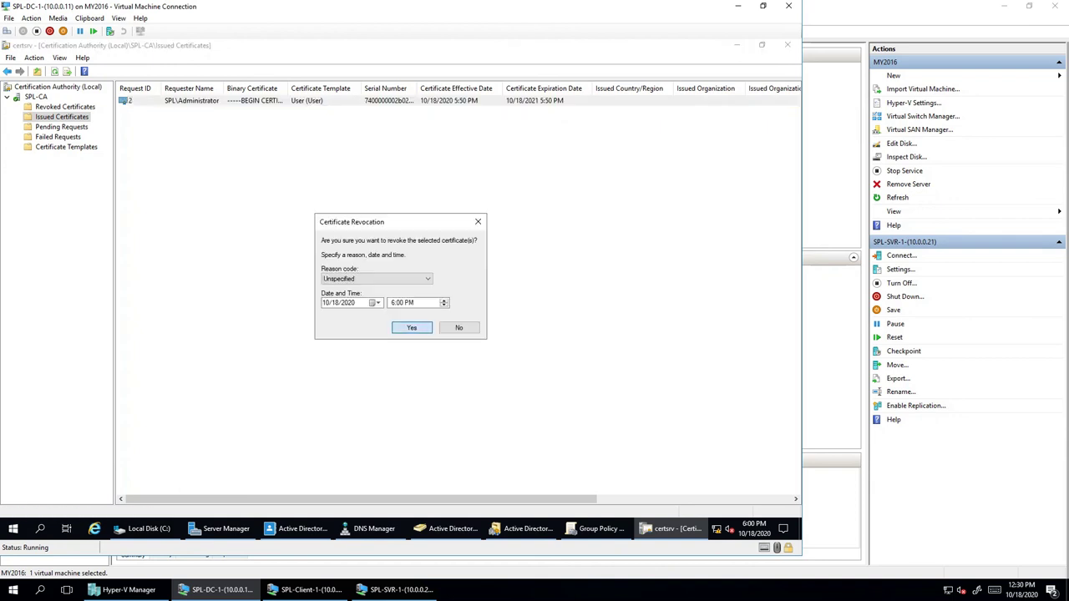
{"action": "left_click", "coordinate": [376, 278]}
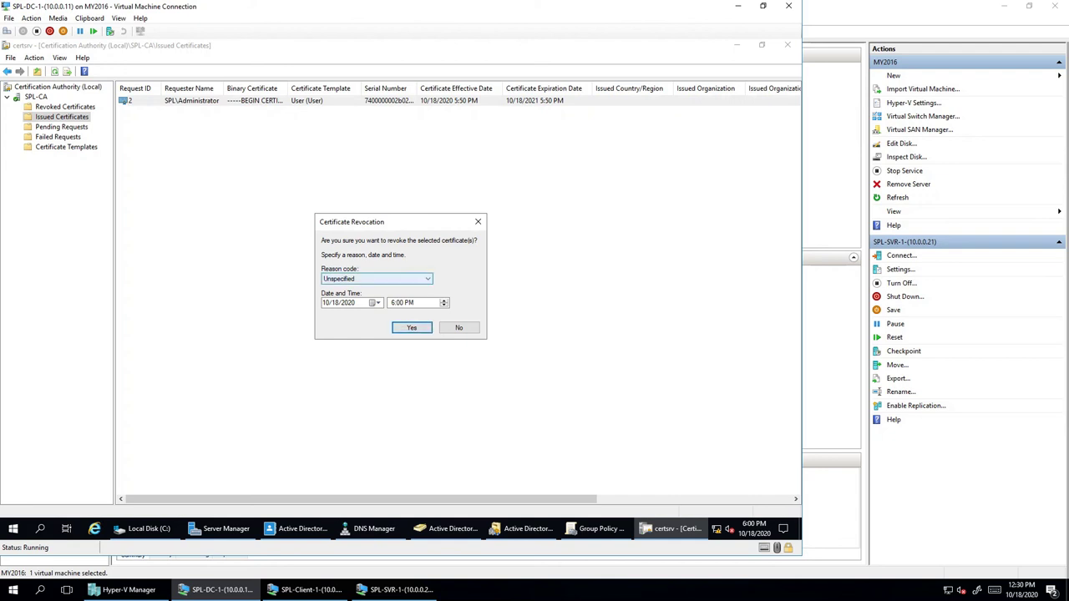
{"action": "key", "text": "Escape"}
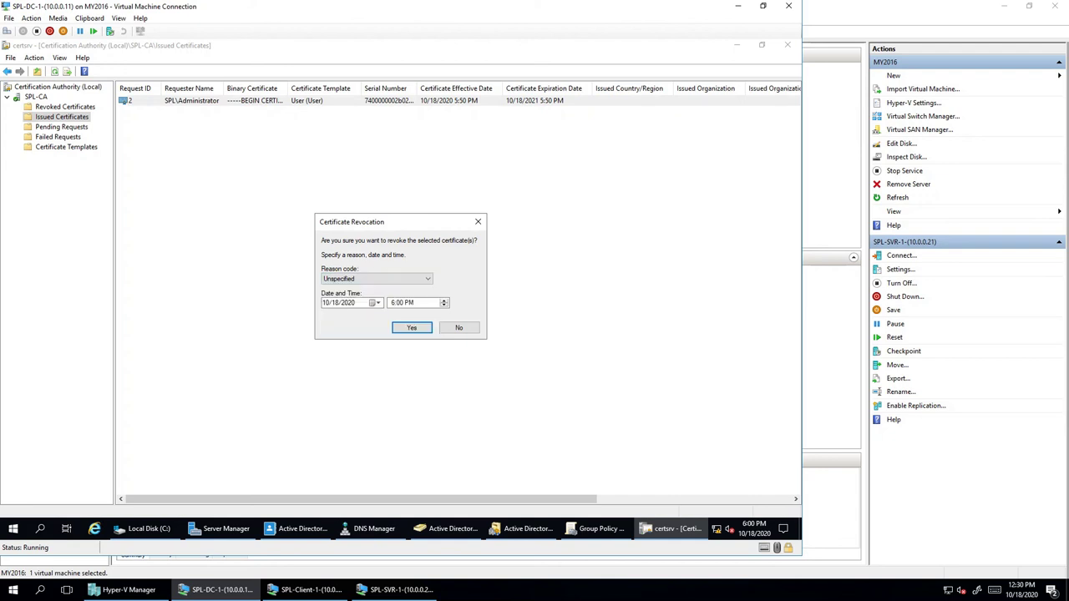
{"action": "key", "text": "Return"}
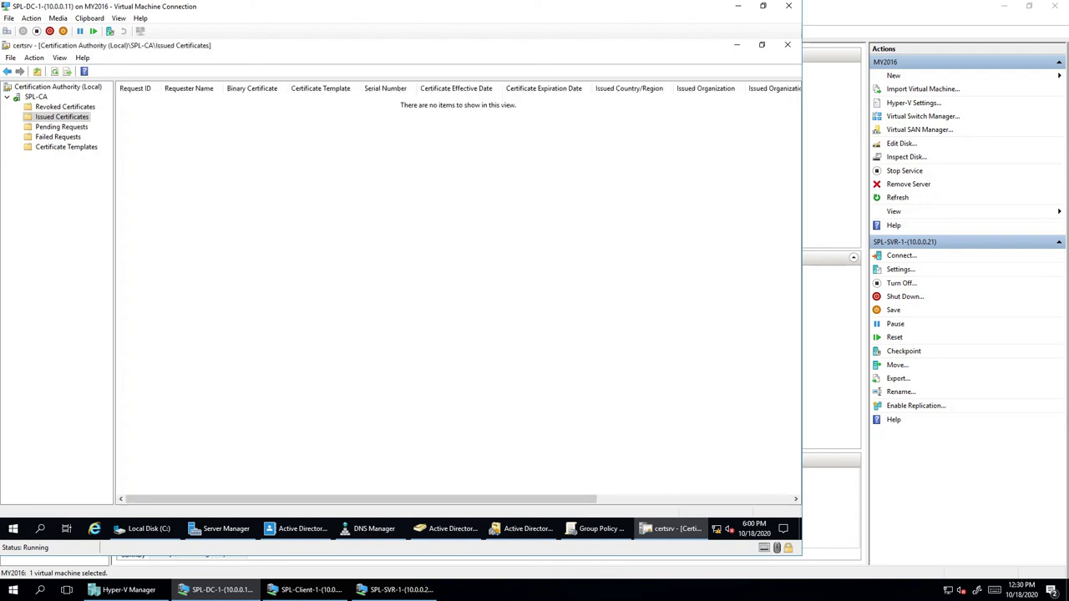
{"action": "left_click", "coordinate": [65, 107]}
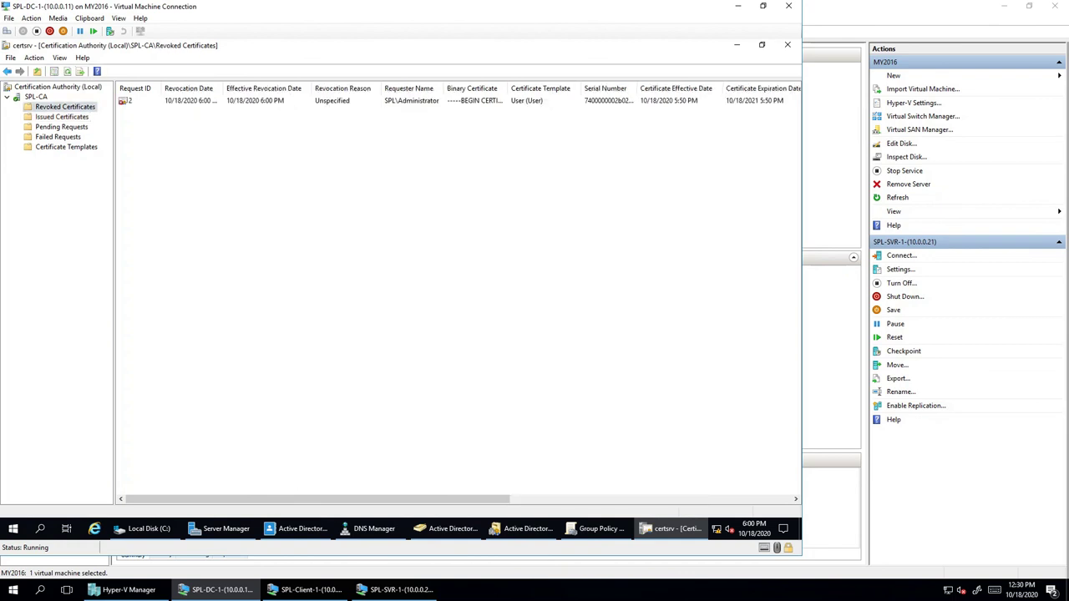
- Refresh the Revoked Certificates list and publish a complete New CRL
{"action": "right_click", "coordinate": [304, 242]}
{"action": "left_click", "coordinate": [334, 265]}
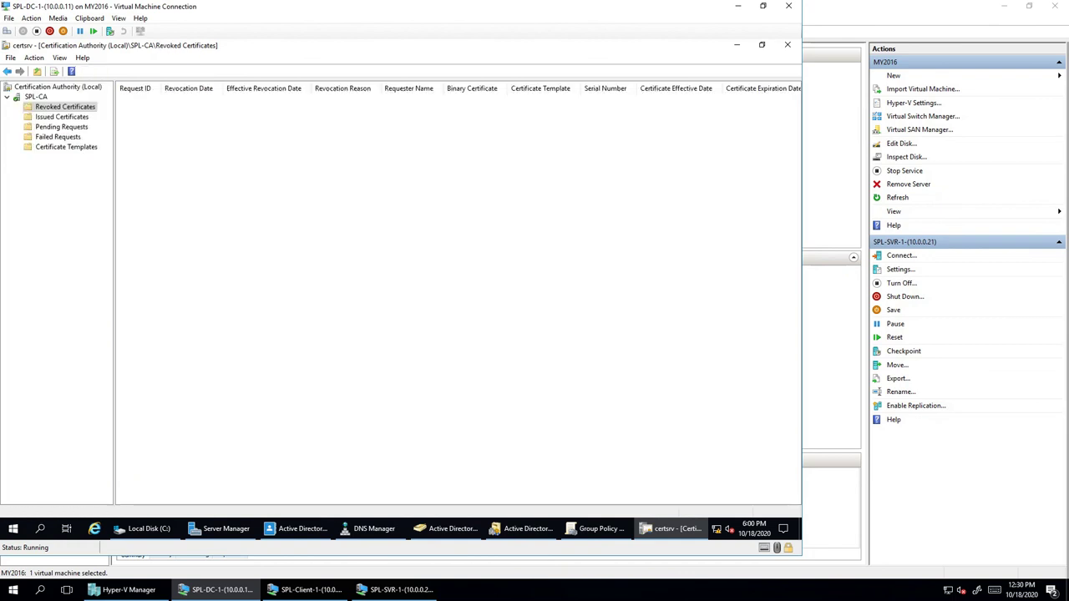
{"action": "left_click", "coordinate": [334, 100]}
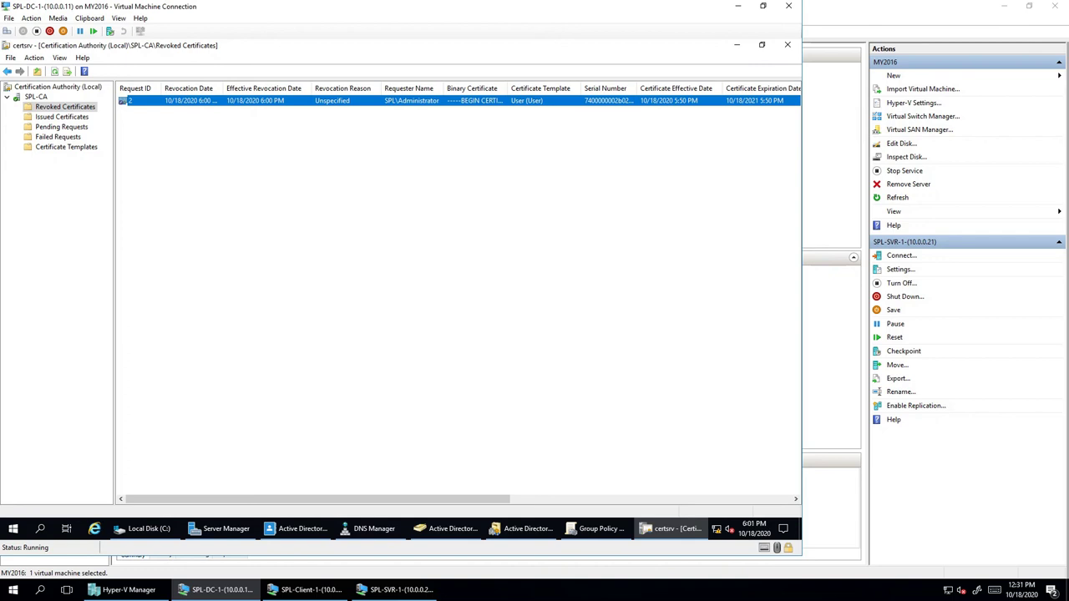
{"action": "right_click", "coordinate": [312, 183]}
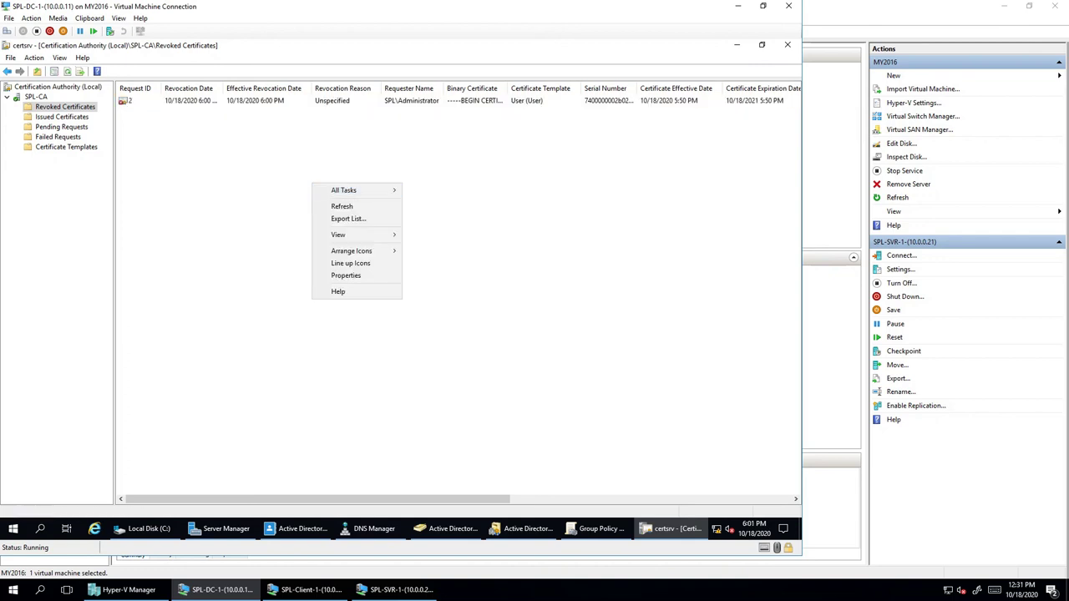
{"action": "mouse_move", "coordinate": [351, 190]}
{"action": "left_click", "coordinate": [428, 191]}
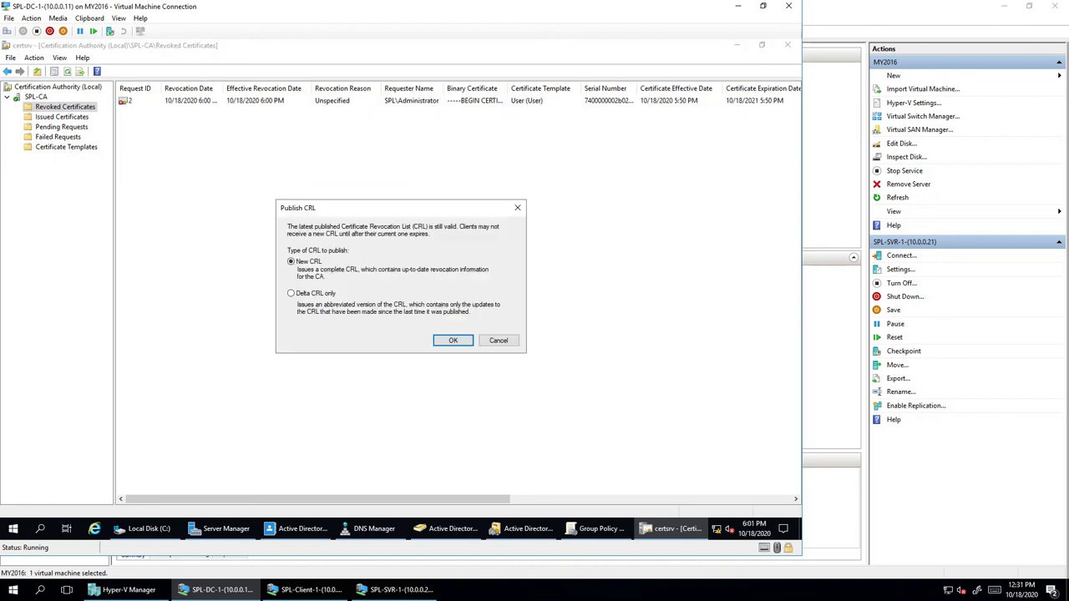
{"action": "left_click", "coordinate": [453, 340]}
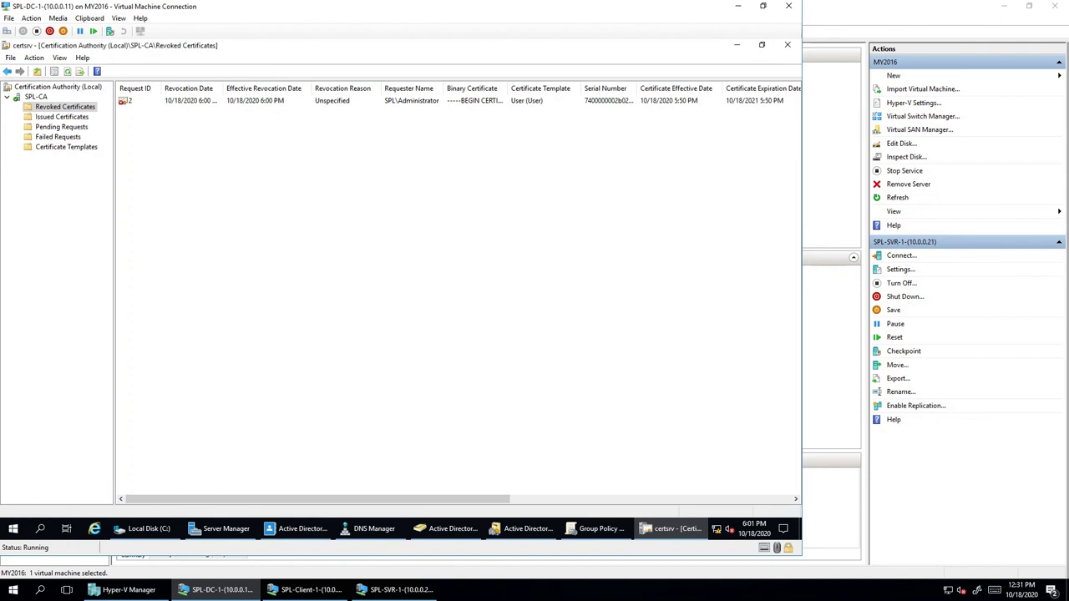
- Check the revoked Request ID 2 certificate's properties, then close them
{"action": "left_click", "coordinate": [192, 100]}
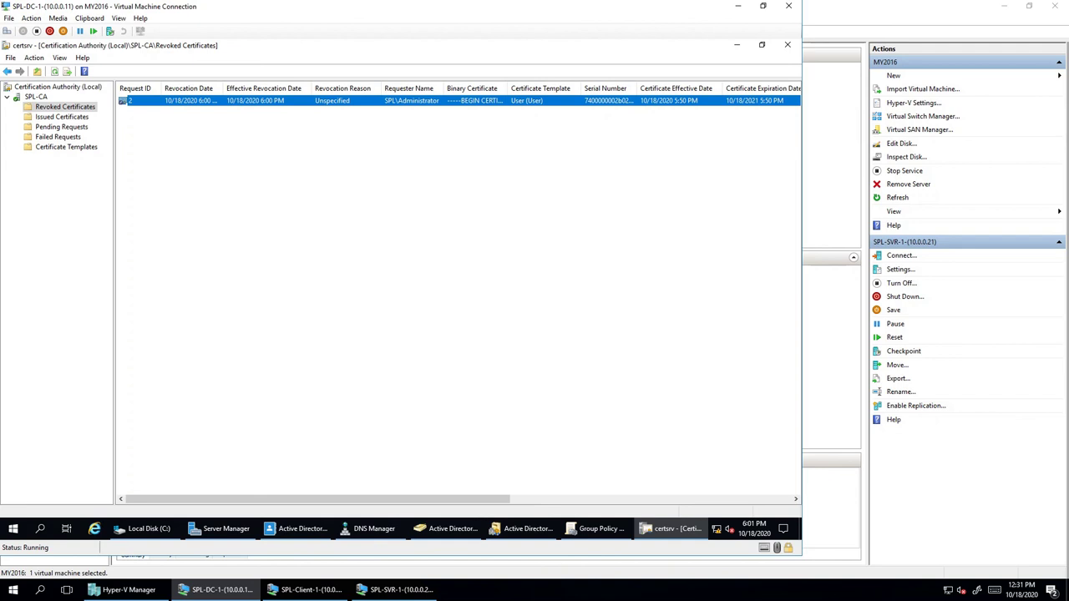
{"action": "key", "text": "Return"}
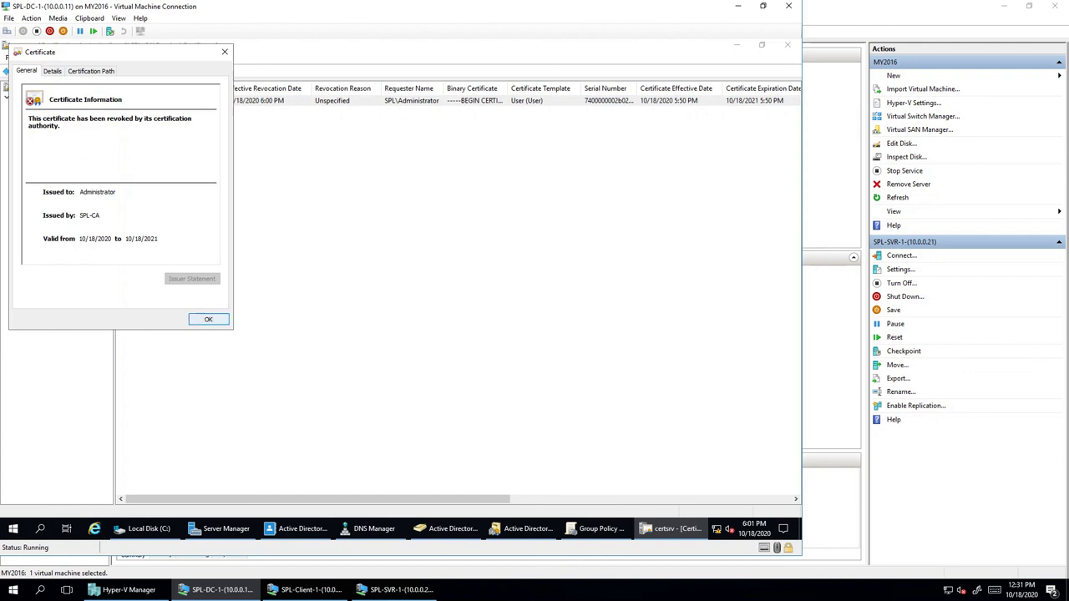
{"action": "key", "text": "Return"}
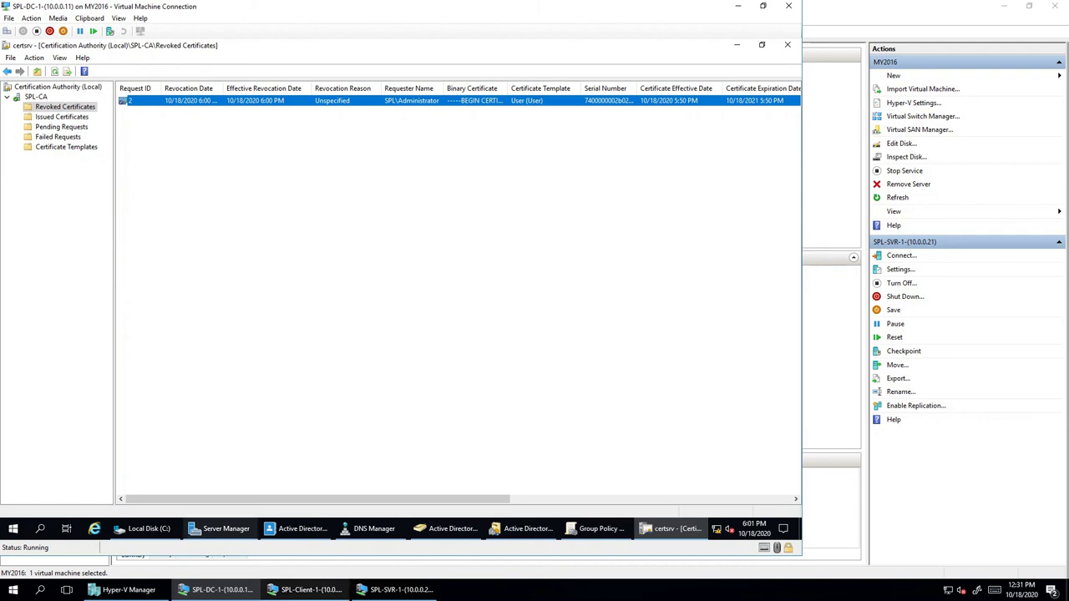
- On SPL-Client-1, open the Administrator certificate's Details and view Version and signature algorithm
{"action": "left_click", "coordinate": [311, 590]}
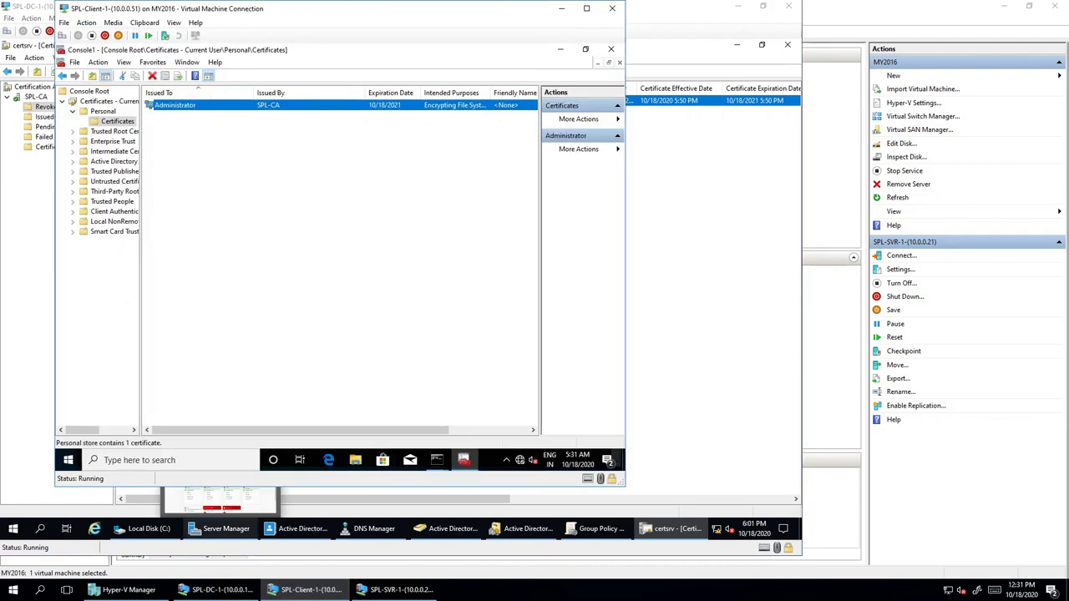
{"action": "key", "text": "Return"}
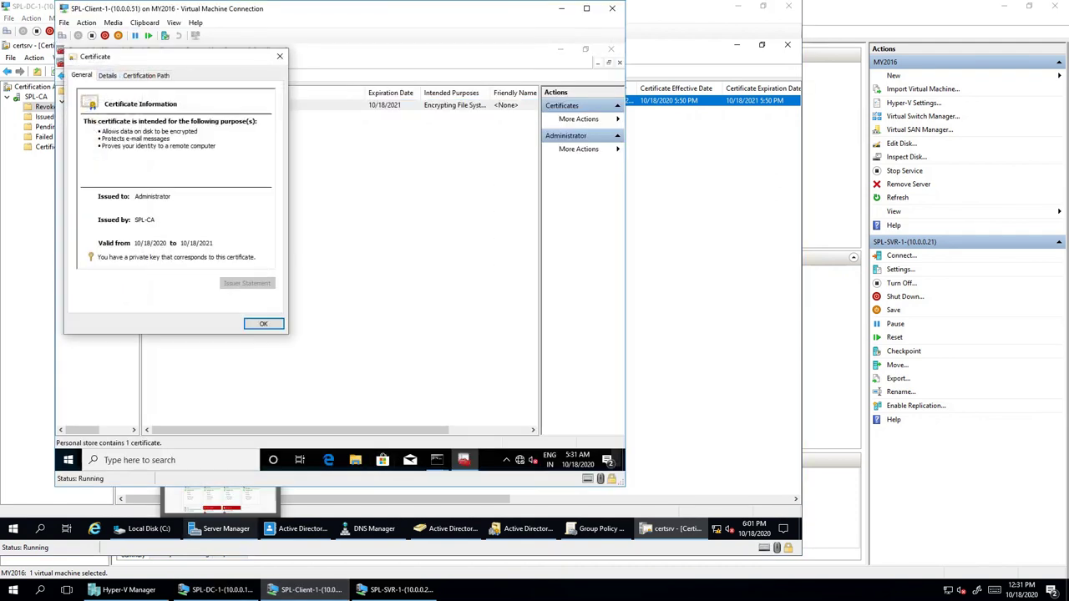
{"action": "key", "text": "ctrl+Tab"}
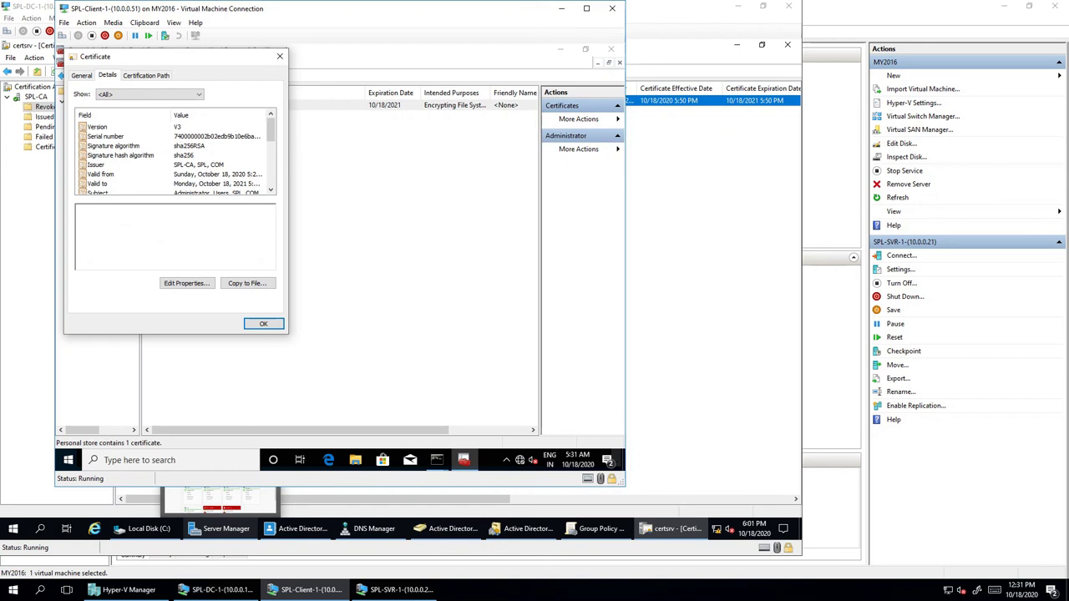
{"action": "left_click", "coordinate": [97, 126]}
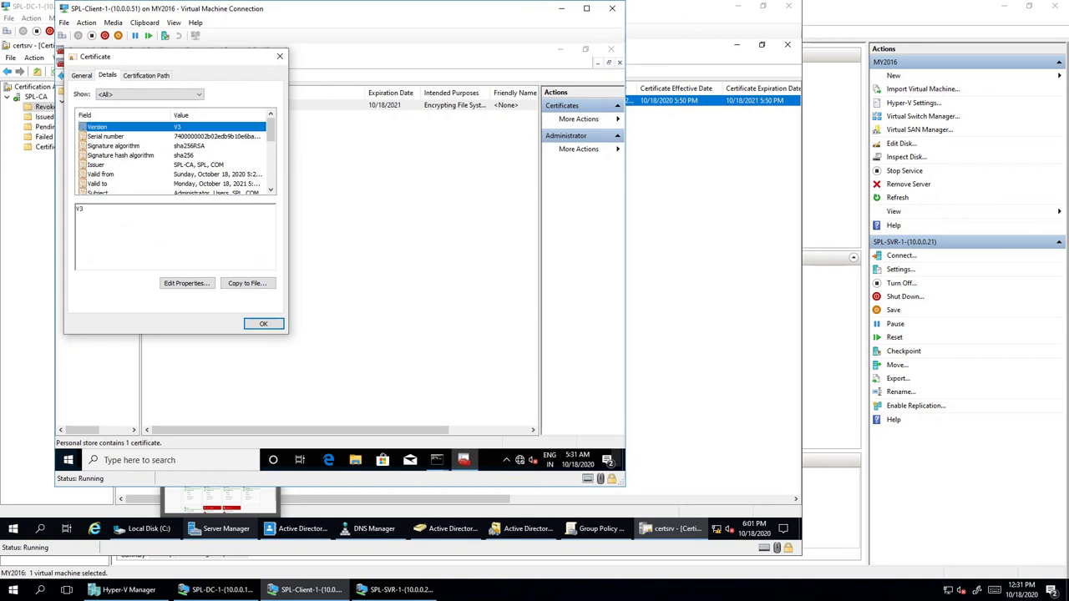
{"action": "left_click", "coordinate": [112, 146]}
{"action": "scroll", "coordinate": [174, 155], "scroll_direction": "down", "scroll_amount": 1}
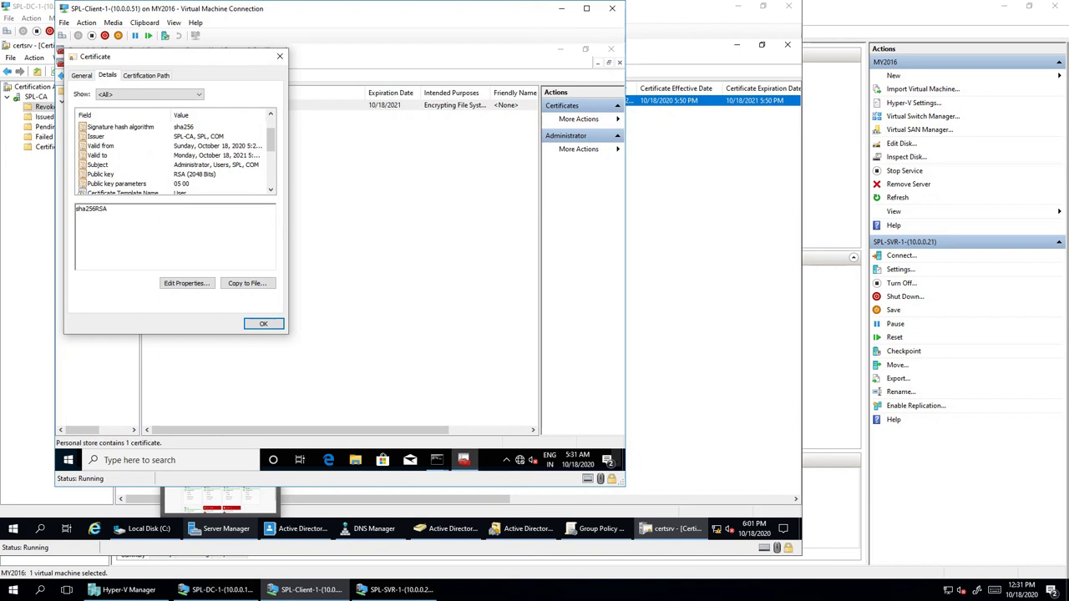
{"action": "scroll", "coordinate": [173, 155], "scroll_direction": "down", "scroll_amount": 2}
{"action": "scroll", "coordinate": [174, 155], "scroll_direction": "down", "scroll_amount": 2}
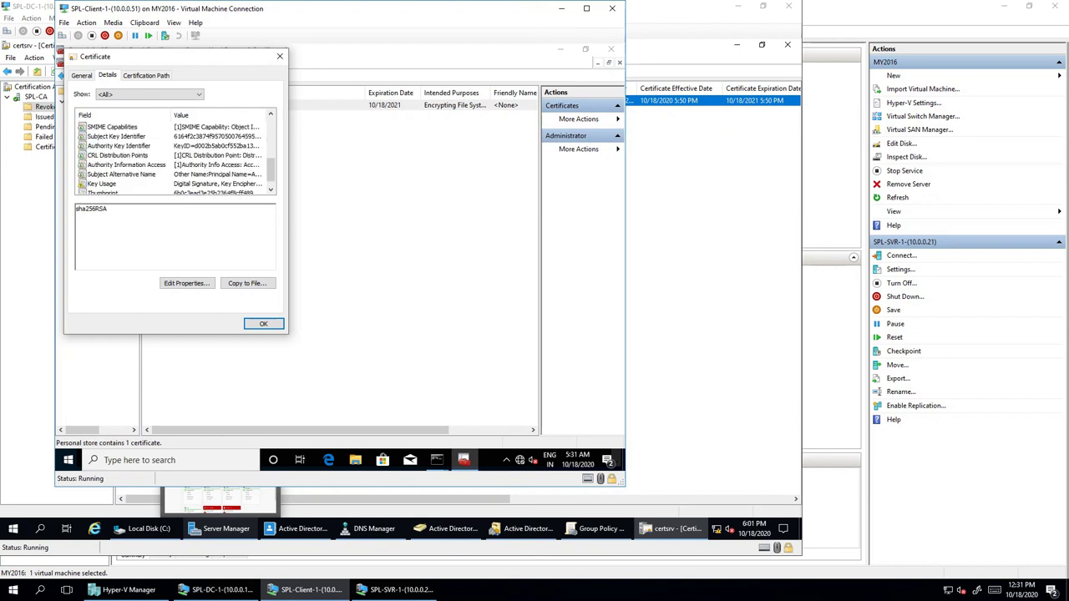
{"action": "scroll", "coordinate": [174, 155], "scroll_direction": "up", "scroll_amount": 5}
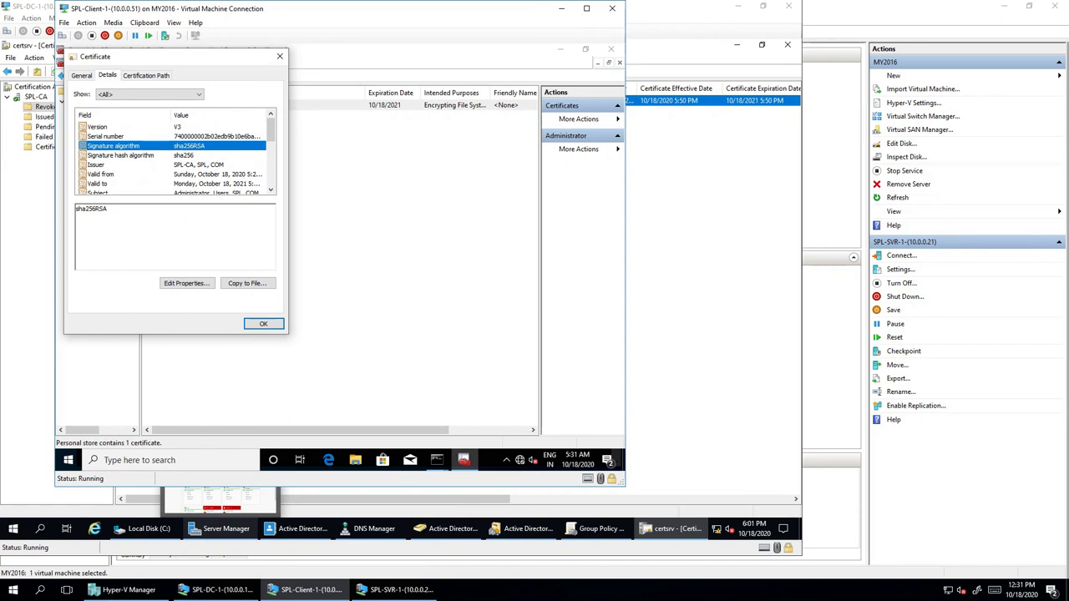
- Review the Issuer, Valid from, Subject and CRL Distribution Points fields, then close the certificate
{"action": "left_click", "coordinate": [117, 164]}
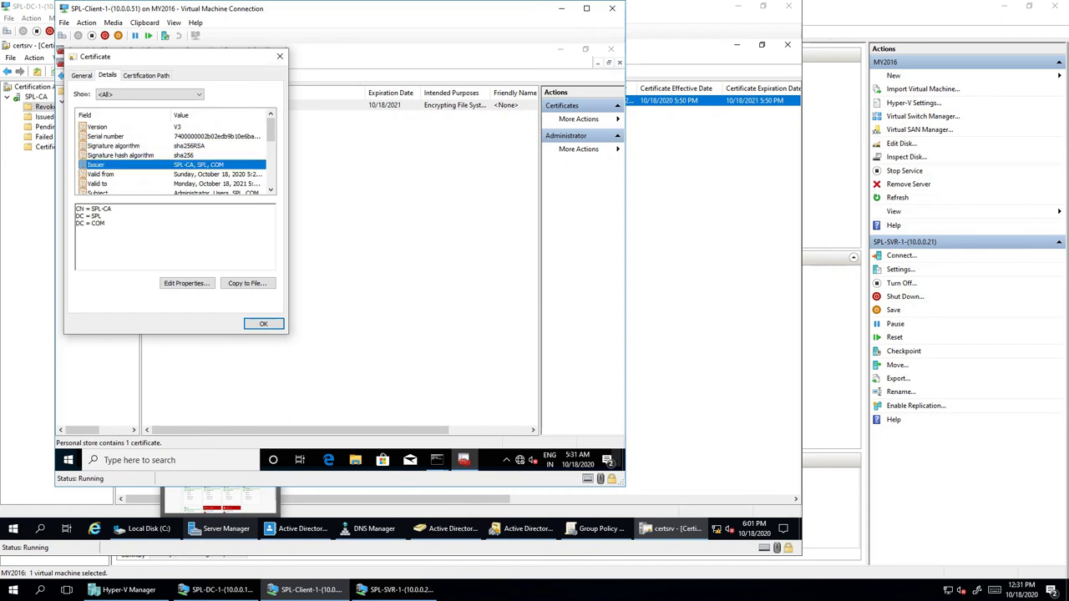
{"action": "left_click", "coordinate": [102, 173]}
{"action": "scroll", "coordinate": [174, 154], "scroll_direction": "down", "scroll_amount": 1}
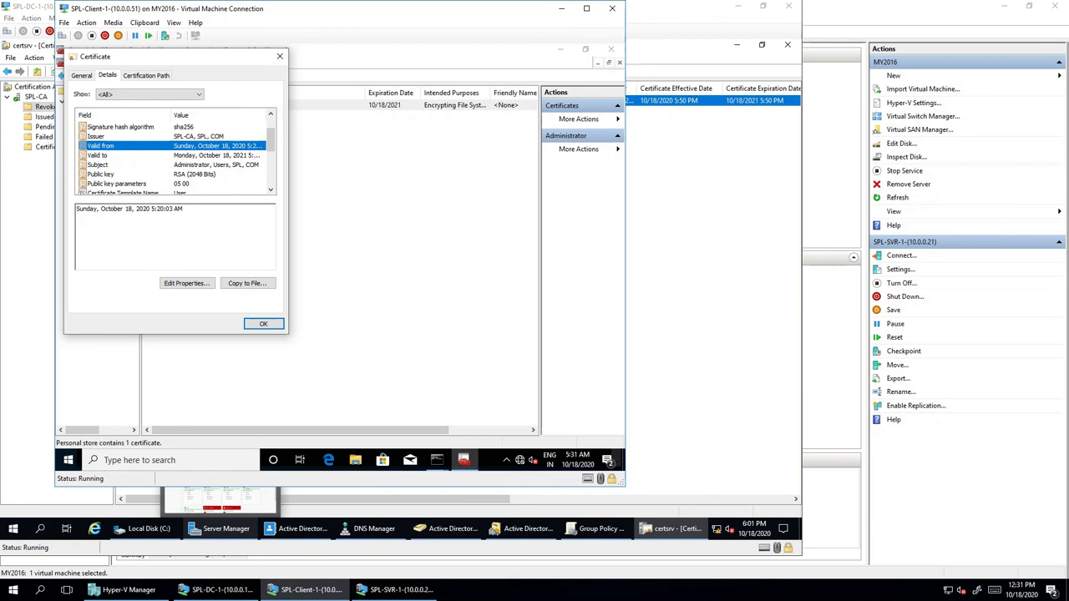
{"action": "left_click", "coordinate": [98, 165]}
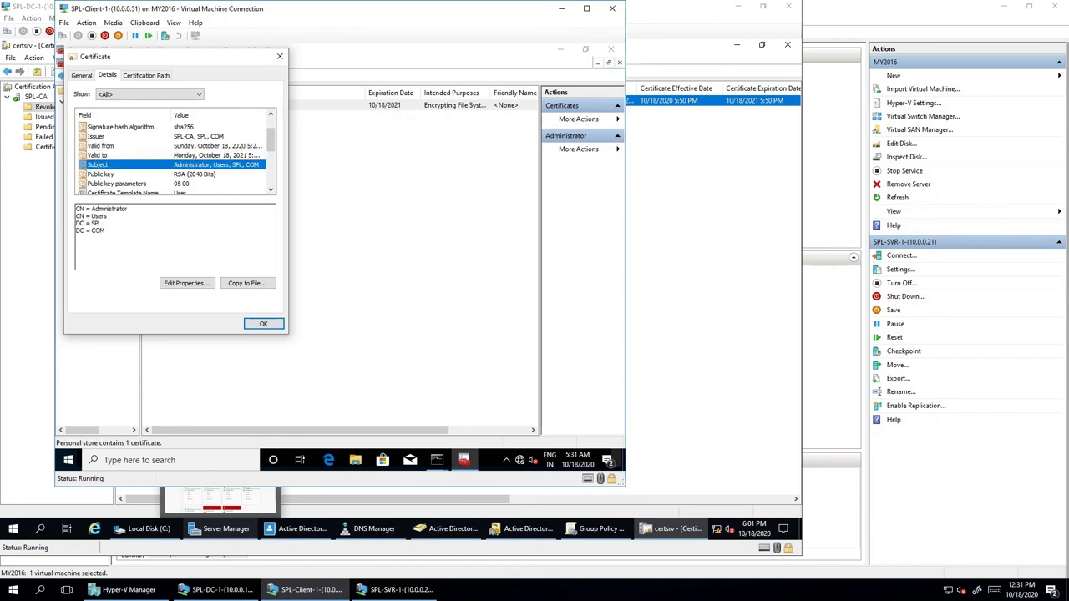
{"action": "scroll", "coordinate": [174, 154], "scroll_direction": "down", "scroll_amount": 4}
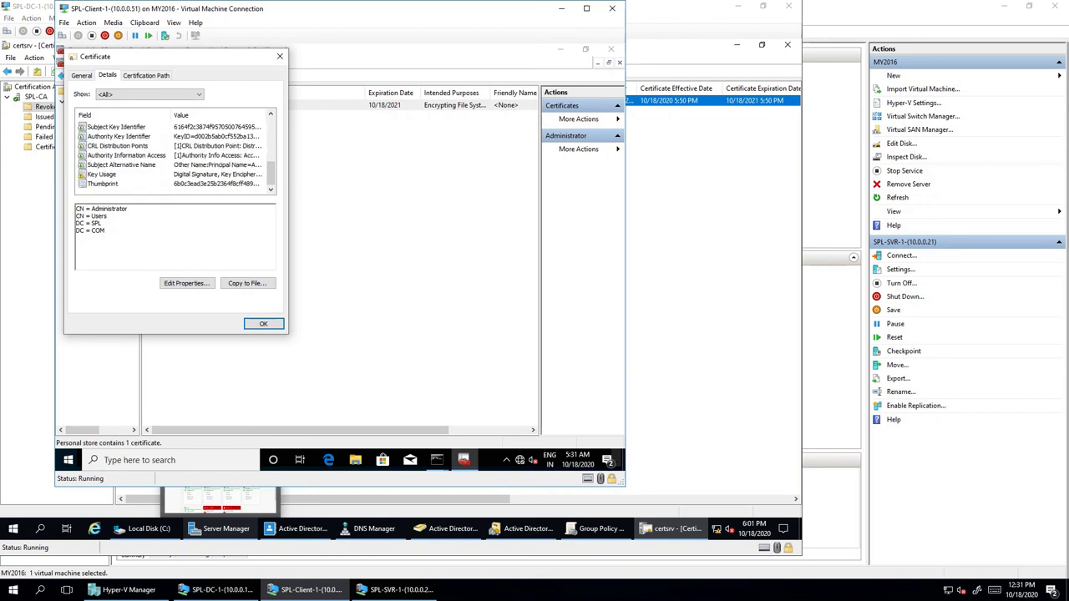
{"action": "left_click", "coordinate": [117, 146]}
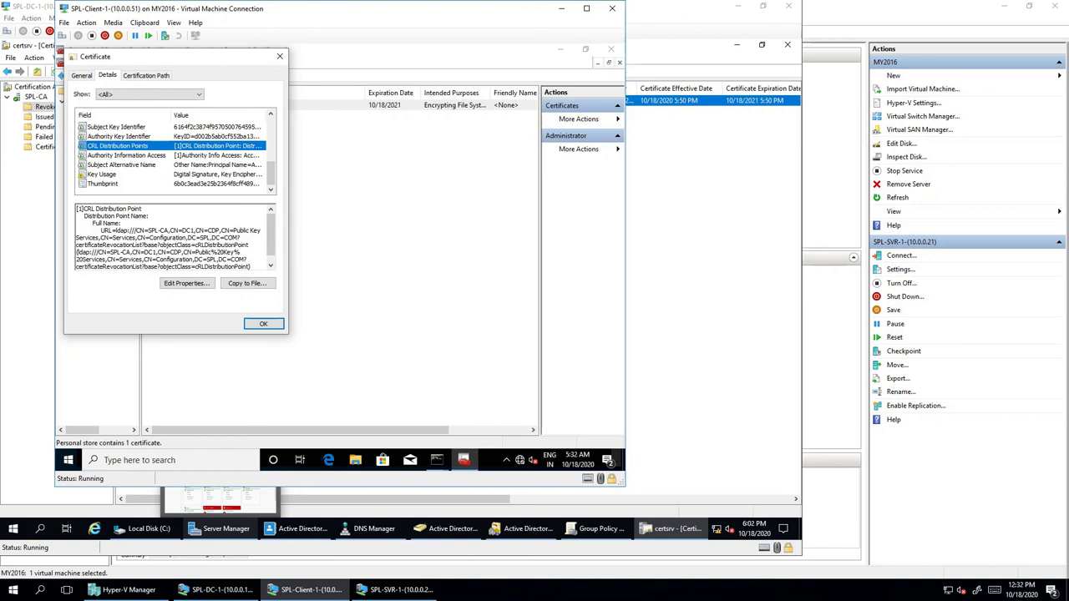
{"action": "left_click", "coordinate": [263, 323]}
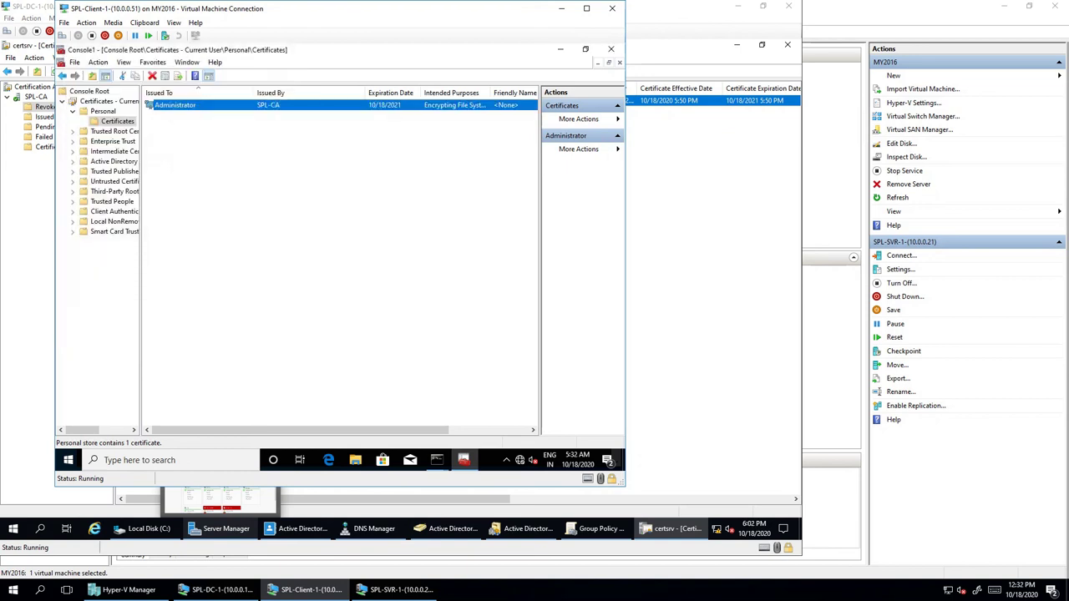